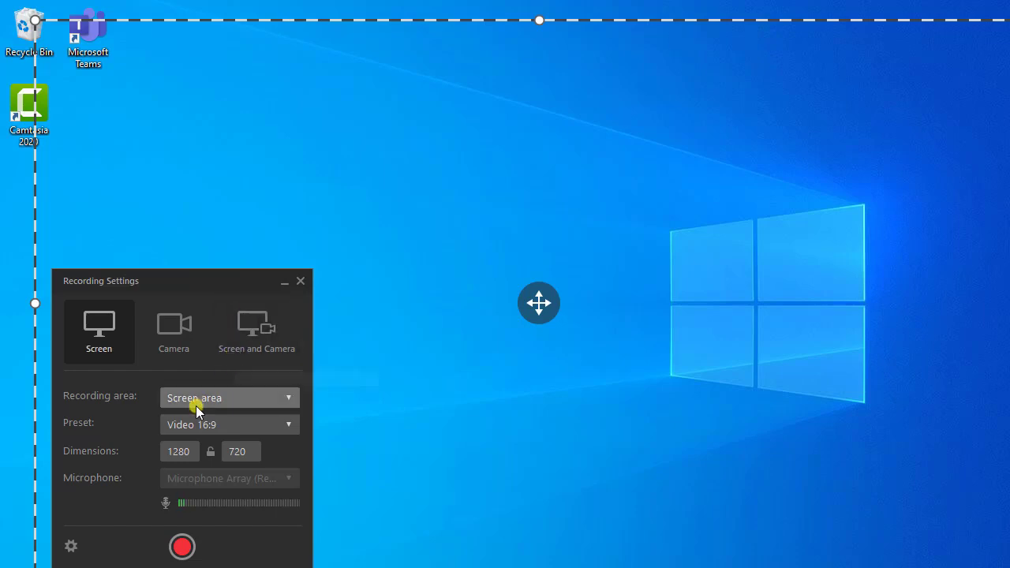
Set the recording area to Application and target the Google Chrome window.
left_click_drag(329, 26, 292, 5)
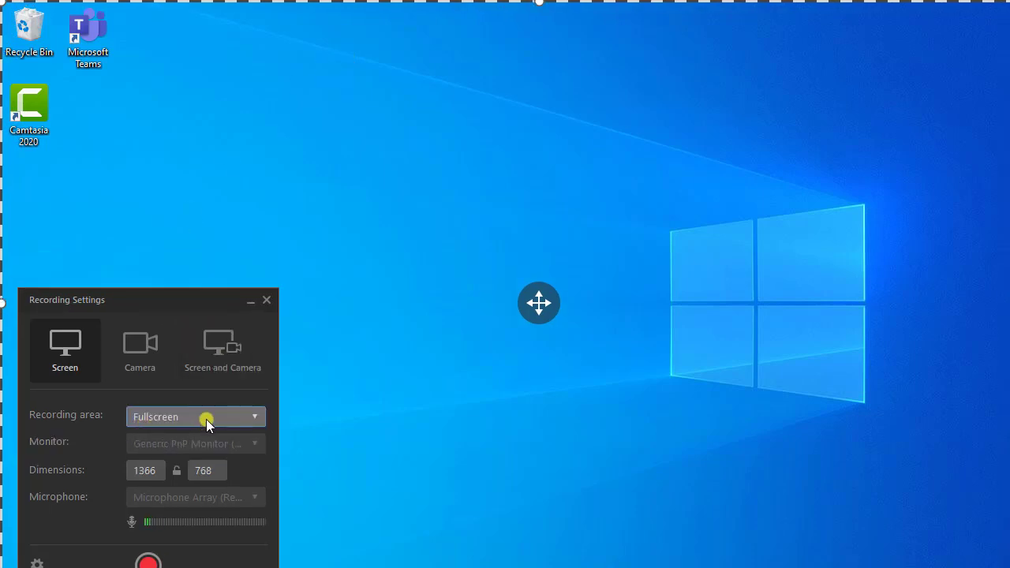
left_click(207, 424)
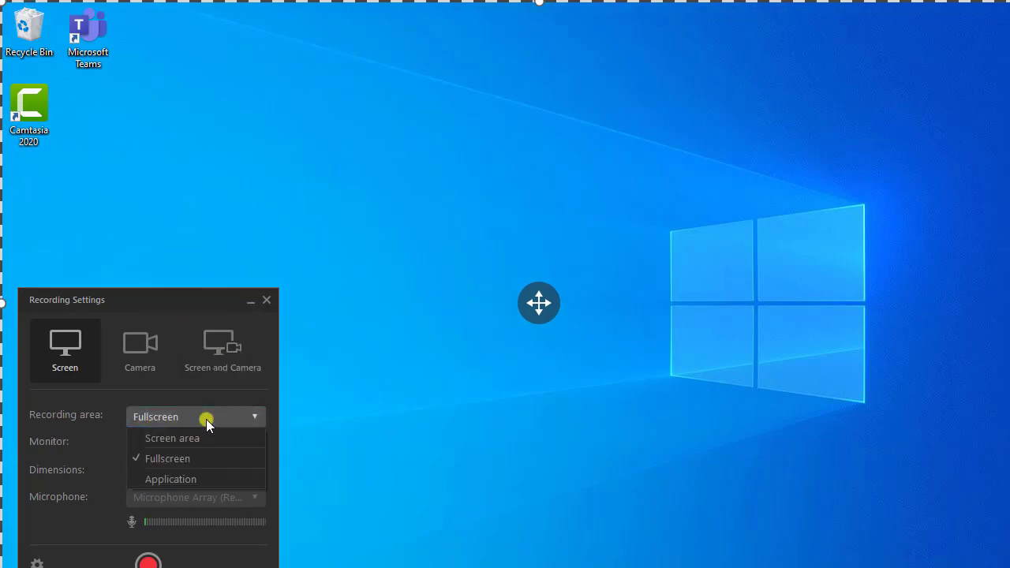
left_click(174, 478)
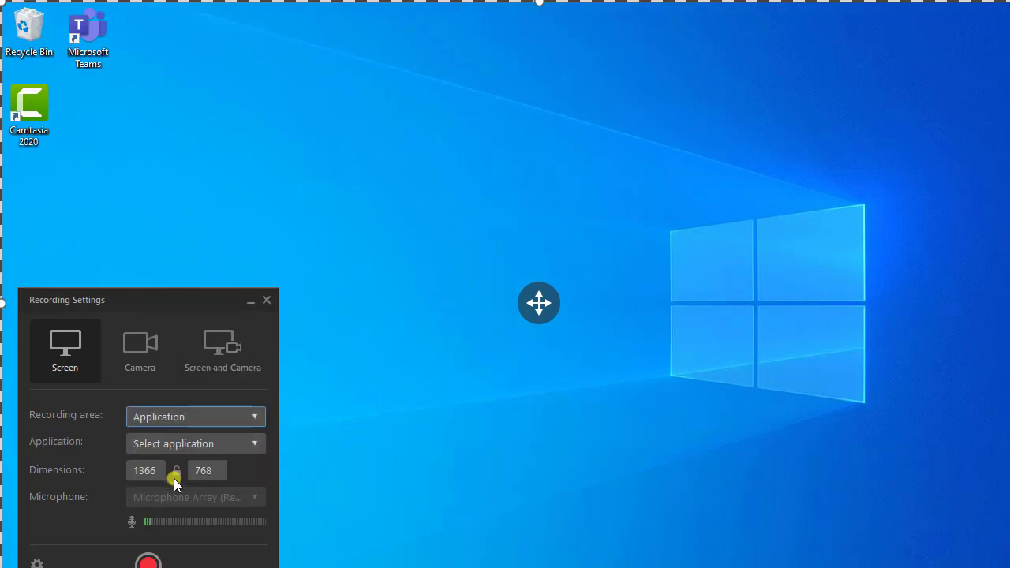
left_click(244, 442)
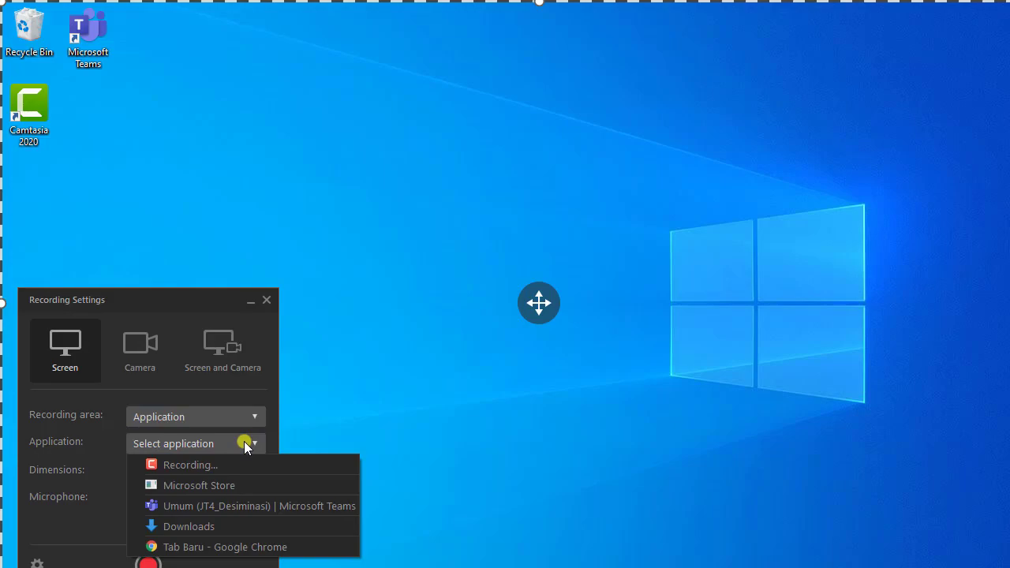
left_click(225, 546)
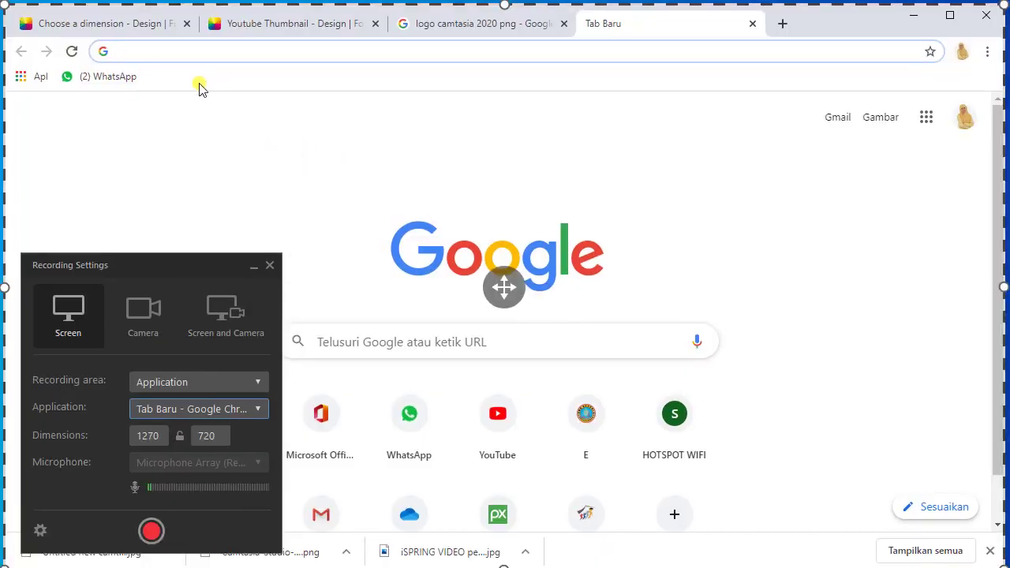
Return the recording area to Screen area and minimize the Chrome window.
left_click(222, 411)
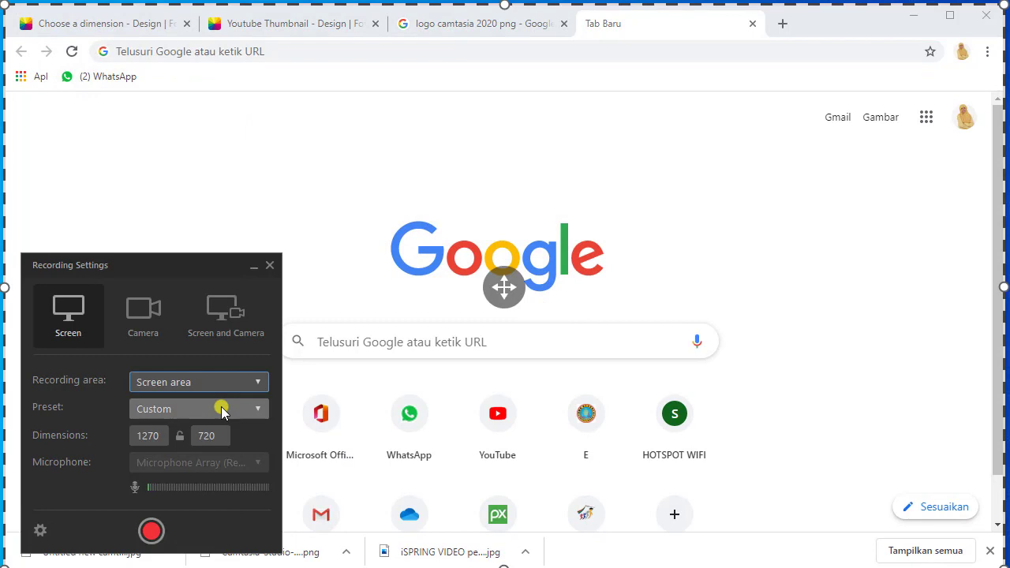
left_click(911, 17)
Draw a custom recording region of about 402 × 354 pixels on the desktop.
left_click(248, 410)
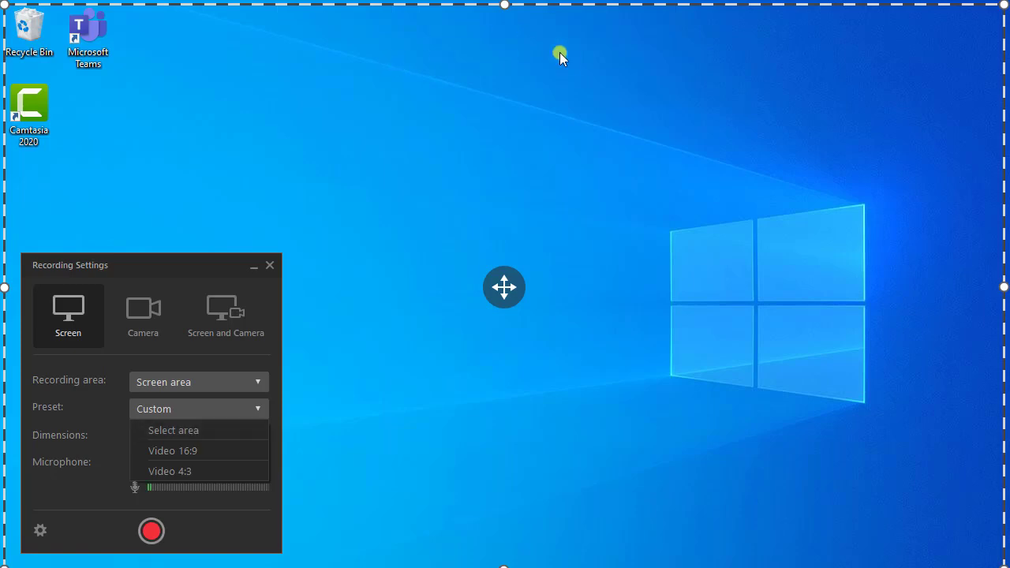
left_click(176, 434)
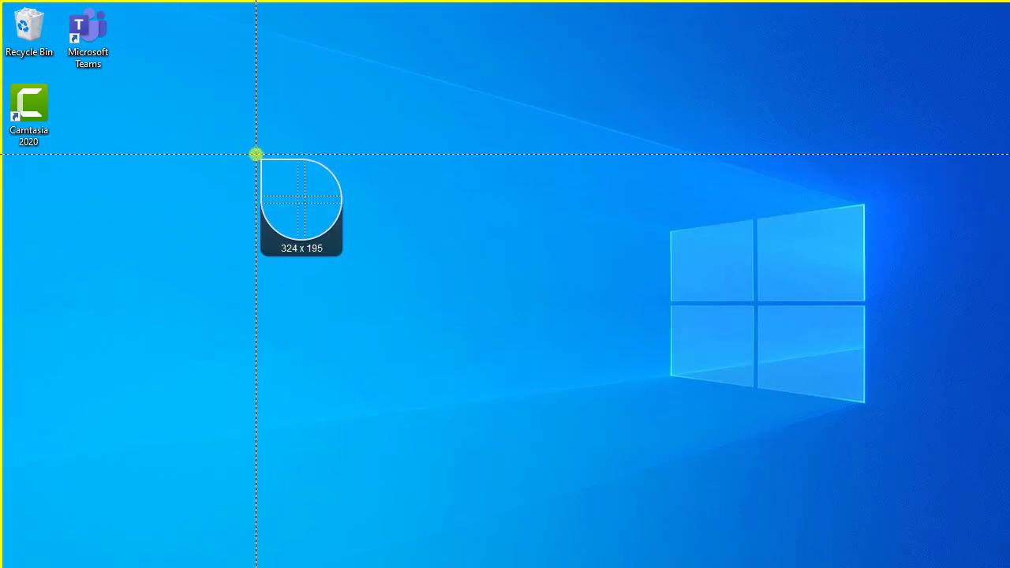
left_click_drag(432, 193, 115, 471)
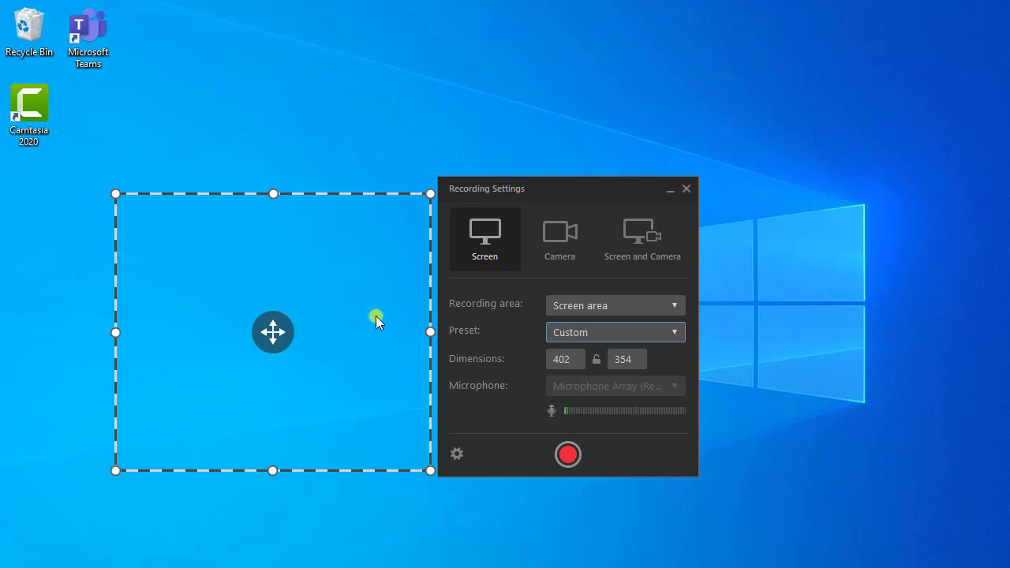
Apply the Video 16:9 preset and move the 1280 × 720 recording frame up into the desktop's upper-left corner.
left_click(656, 335)
left_click(602, 372)
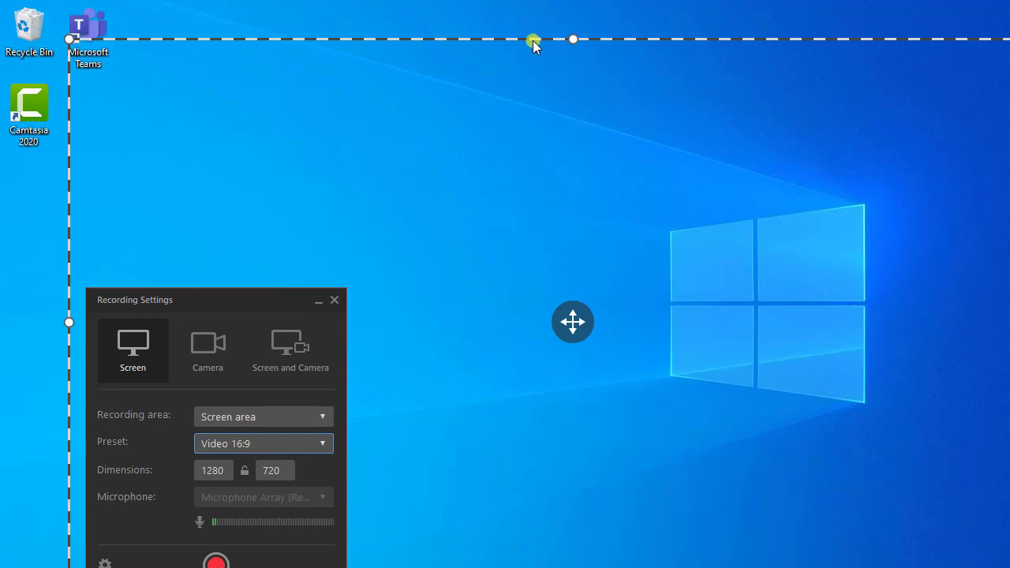
left_click_drag(533, 40, 463, 2)
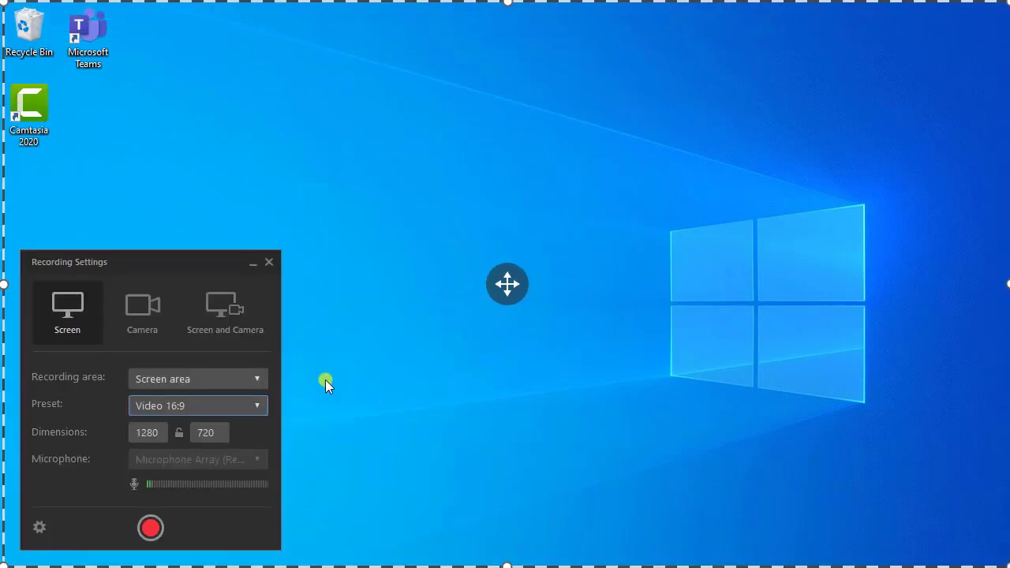
Try the Video 4:3 preset for the recording frame and return to Video 16:9.
left_click(249, 408)
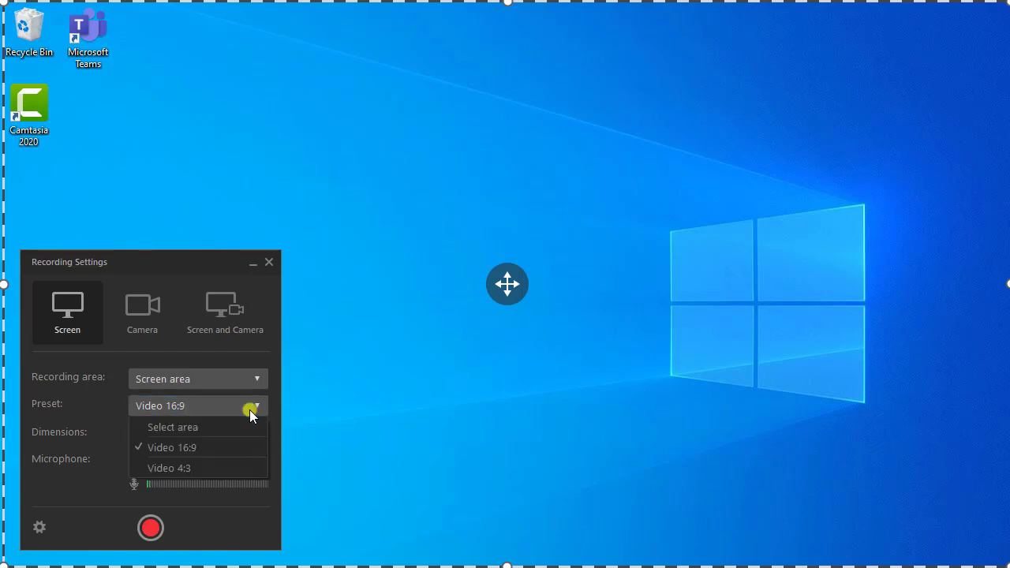
left_click(209, 466)
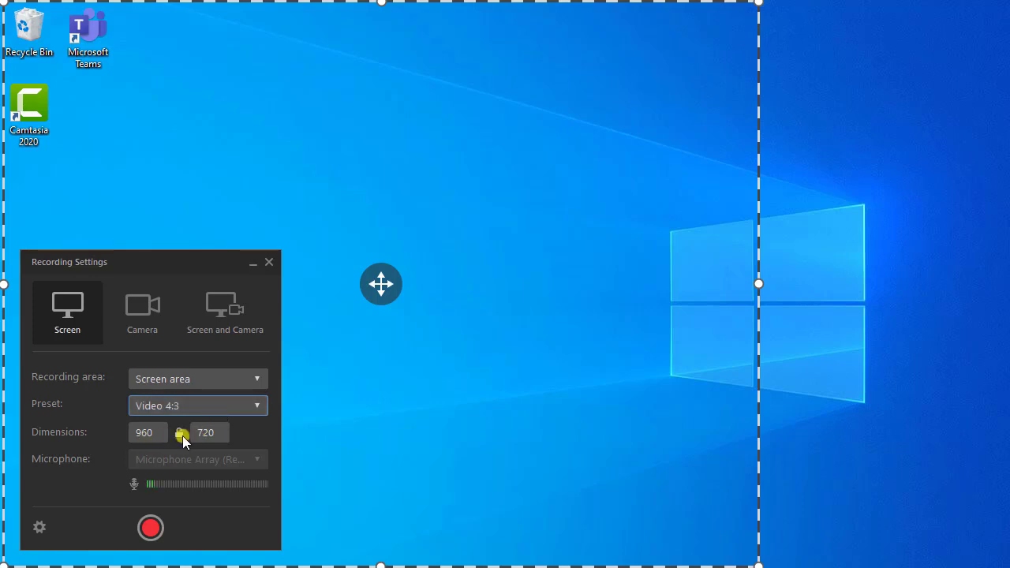
left_click(224, 412)
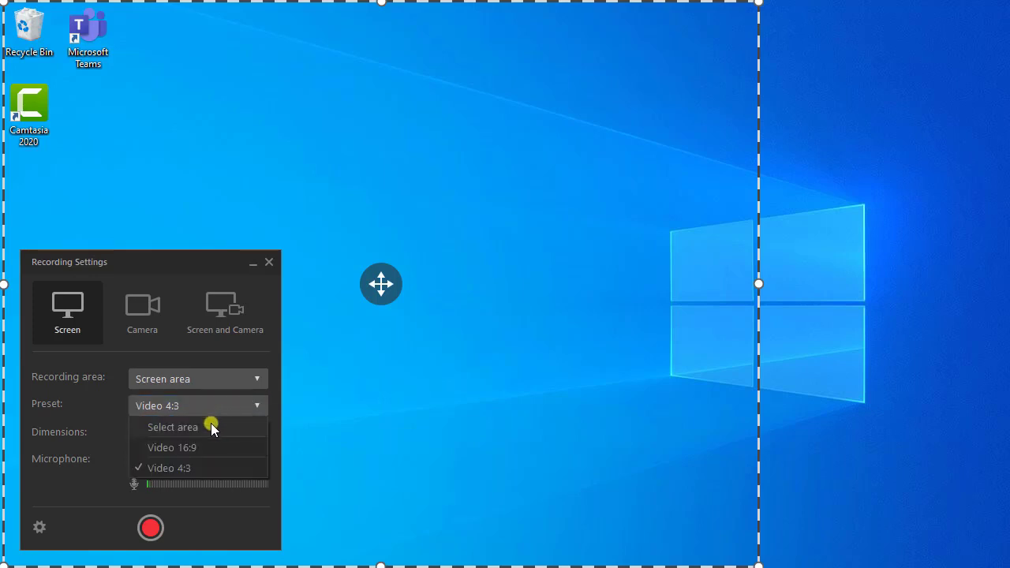
left_click(203, 443)
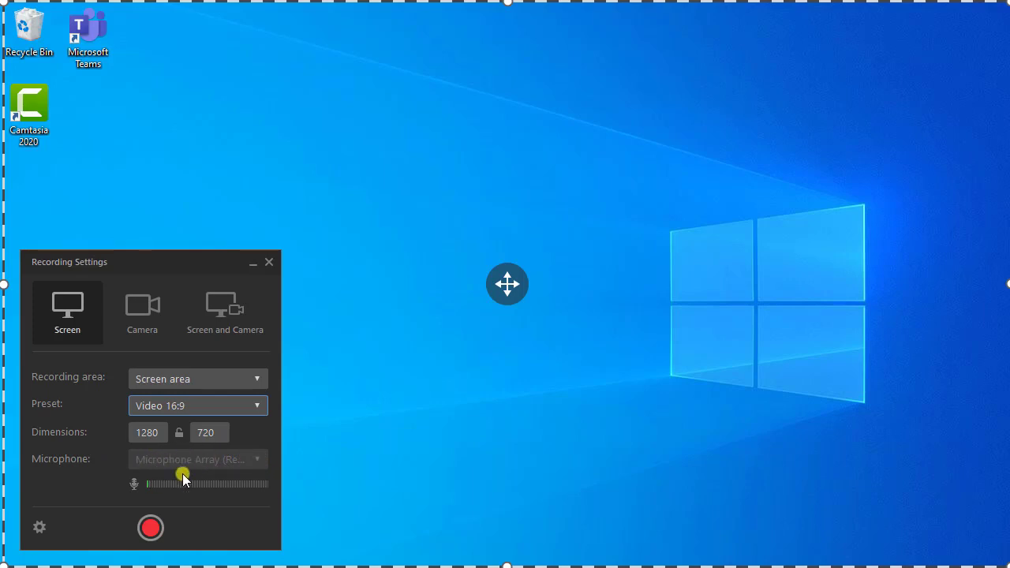
In the recorder's device settings, lower the microphone volume slightly, and open and cancel the Microphone Setup Wizard.
left_click(40, 527)
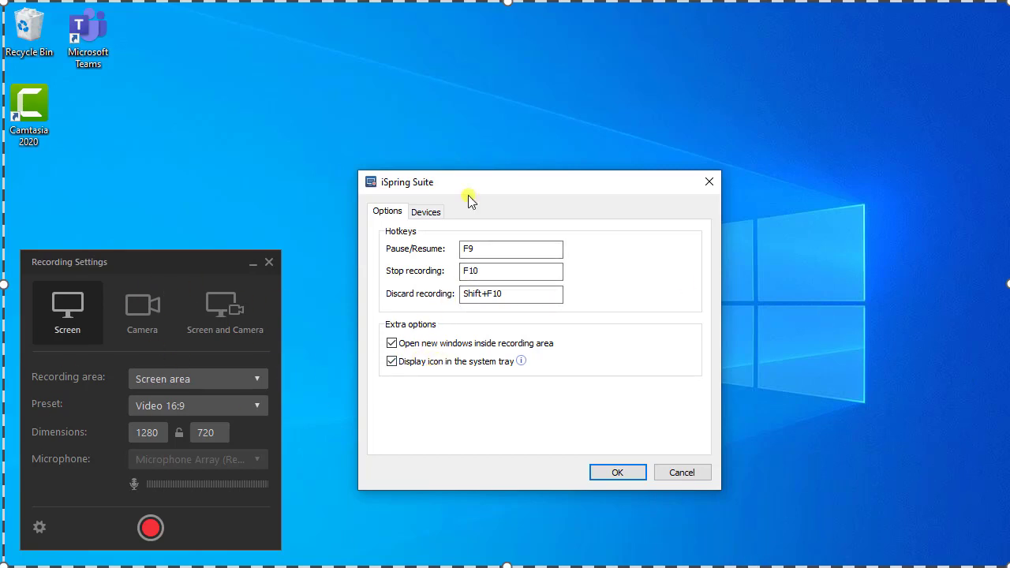
left_click(423, 217)
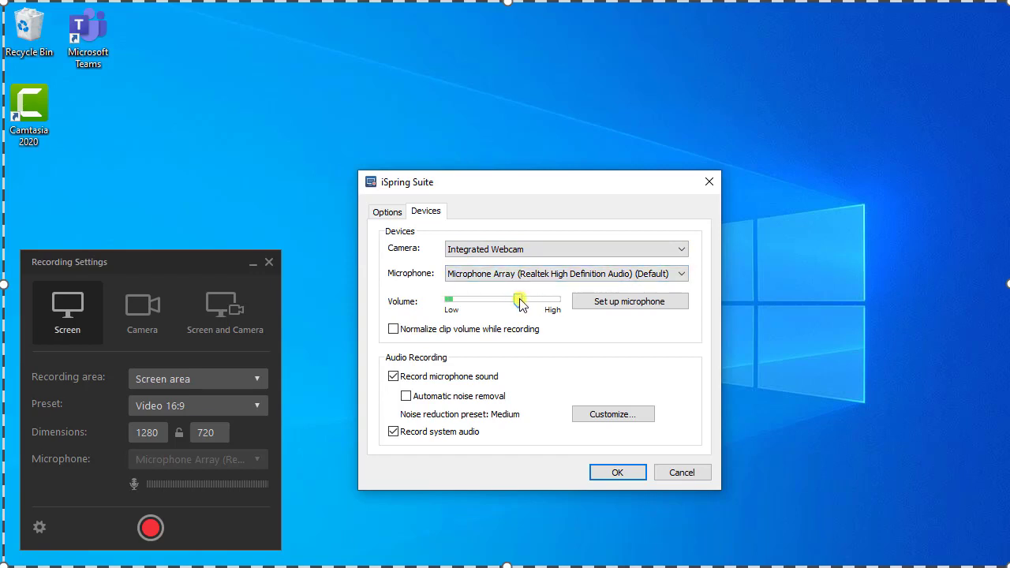
mouse_move(519, 300)
left_mouse_down()
mouse_move(534, 299)
mouse_move(512, 309)
left_mouse_up()
left_click(627, 307)
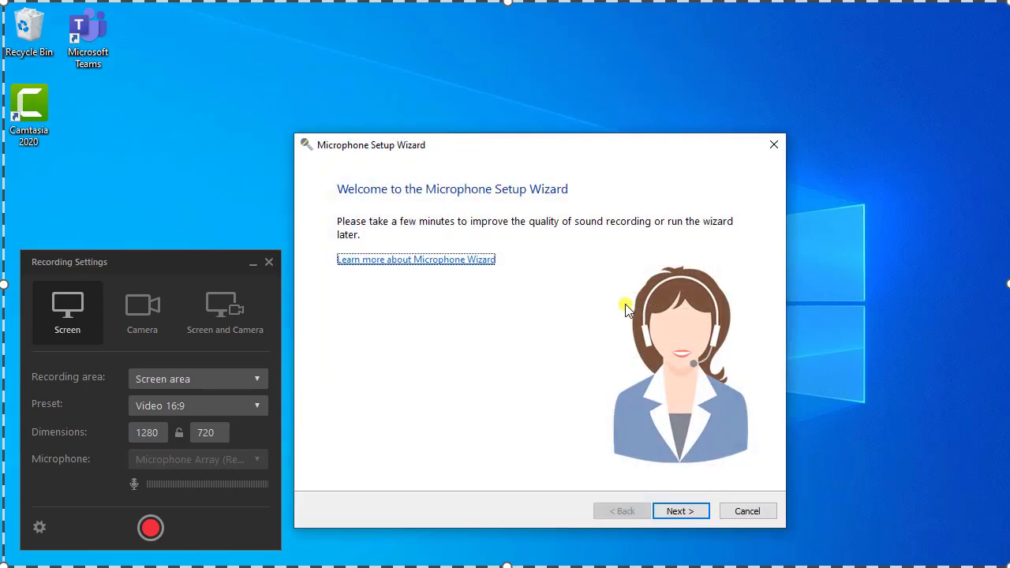
left_click(737, 514)
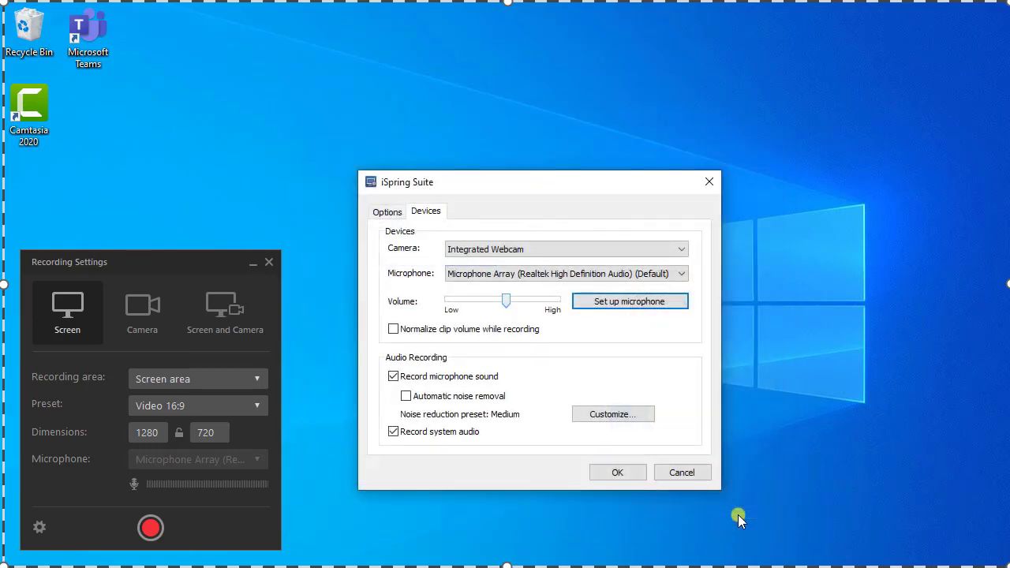
Enable clip volume normalization and automatic noise removal, keeping the Medium noise reduction preset, and apply the settings.
left_click(394, 330)
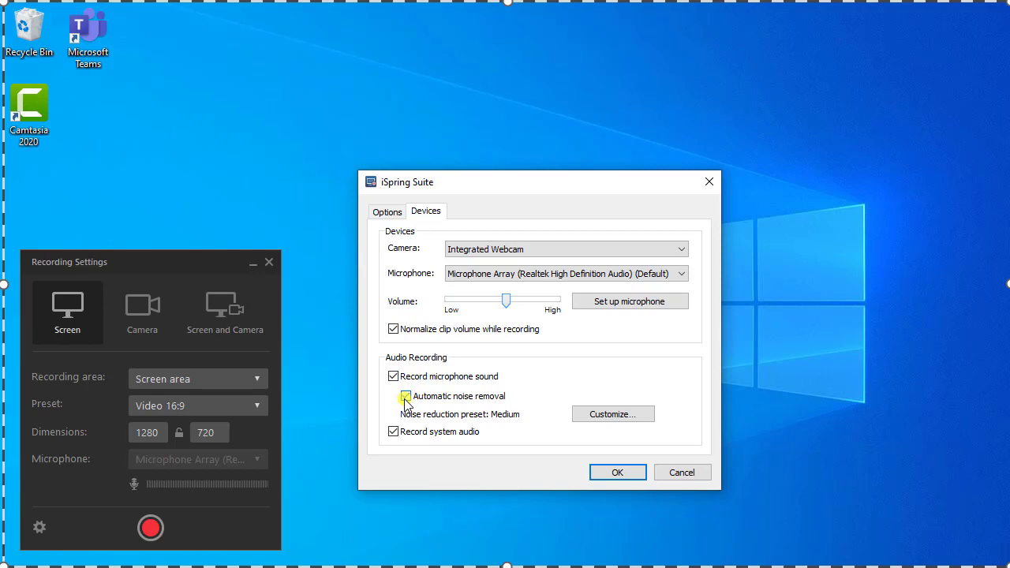
left_click(406, 396)
left_click(613, 414)
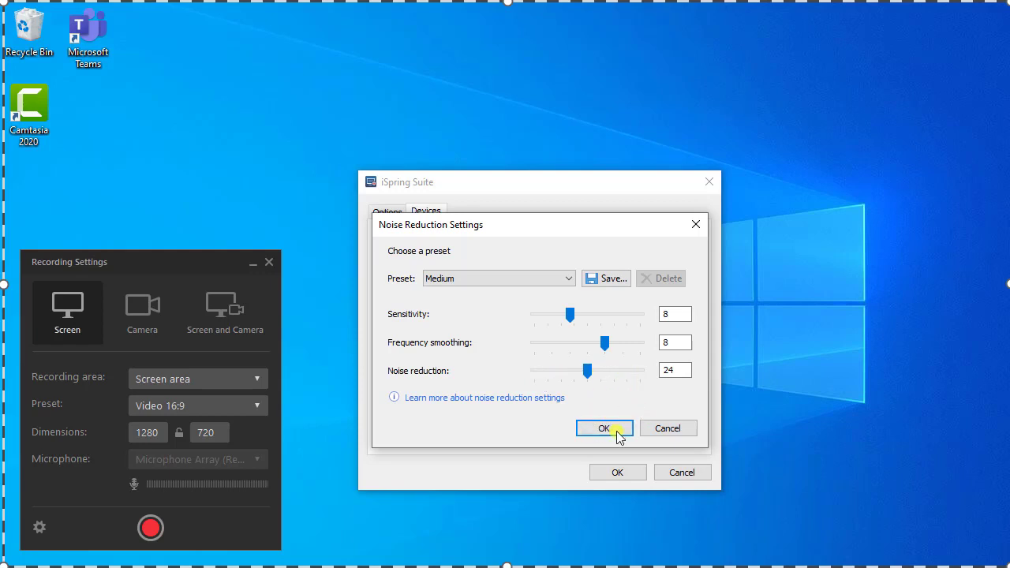
left_click(570, 283)
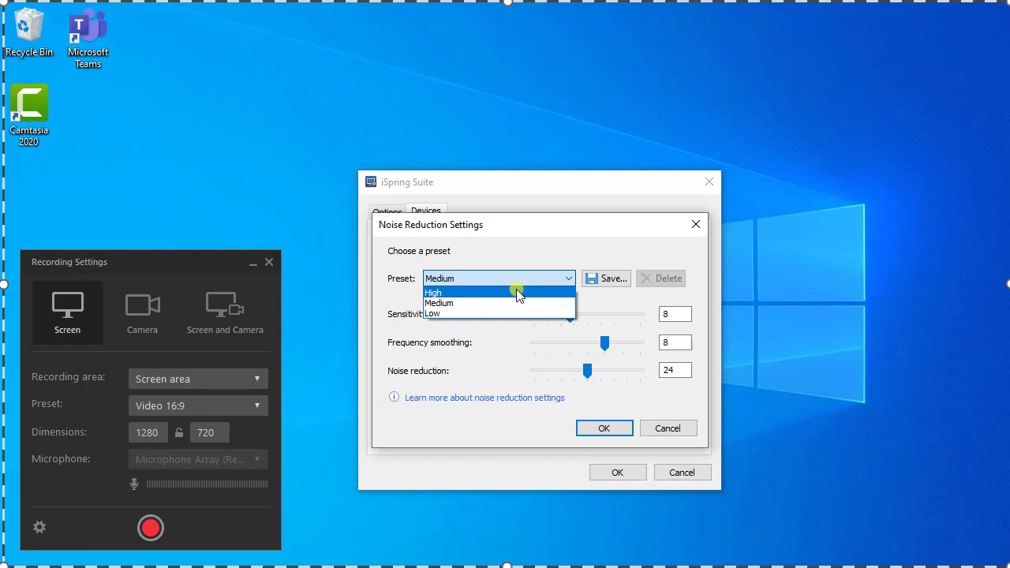
left_click(657, 426)
left_click(657, 428)
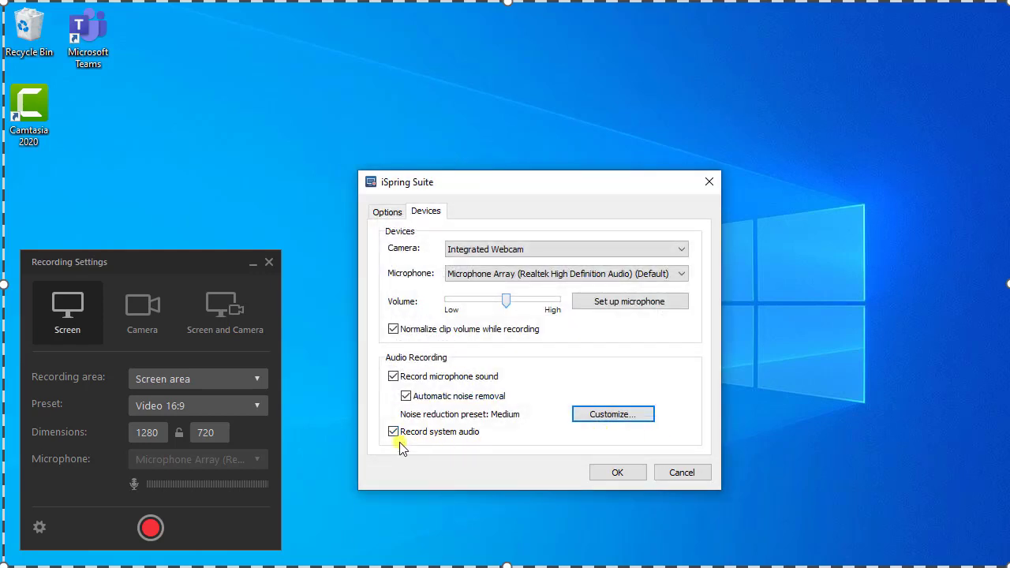
left_click(622, 478)
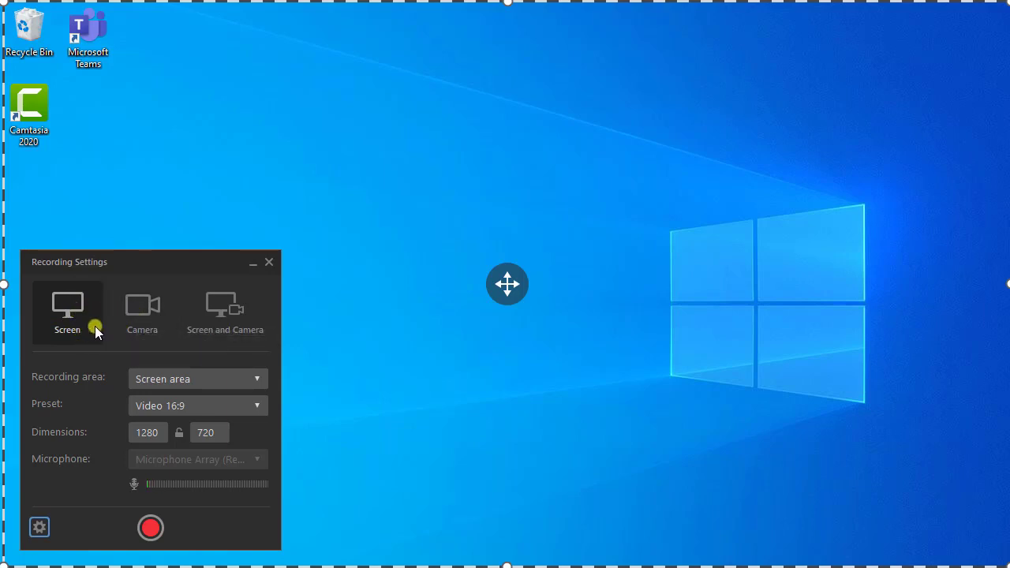
Preview the Camera and the Screen and Camera recording modes, ending in Camera mode.
left_click(119, 328)
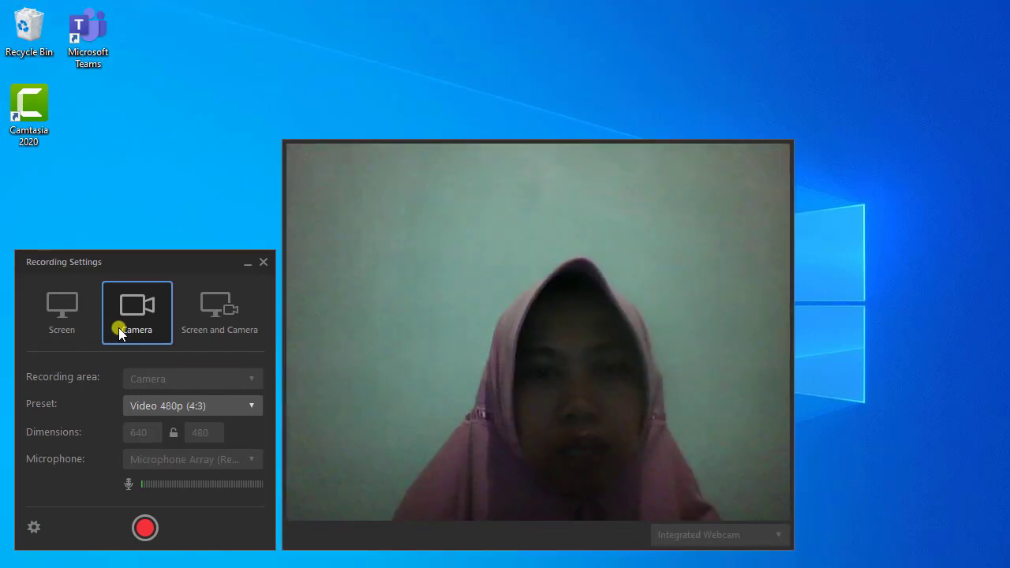
left_click(226, 327)
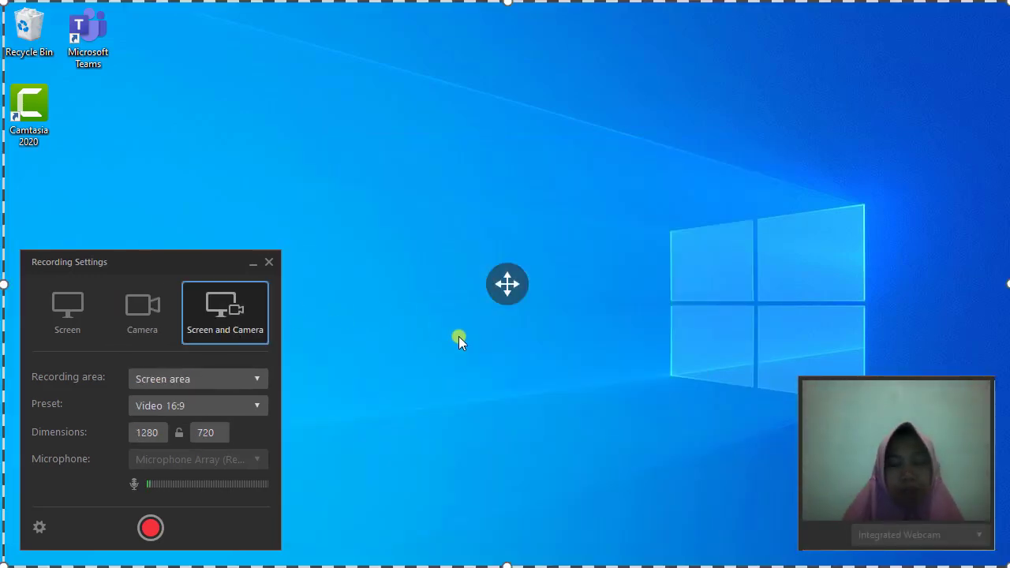
left_click(147, 327)
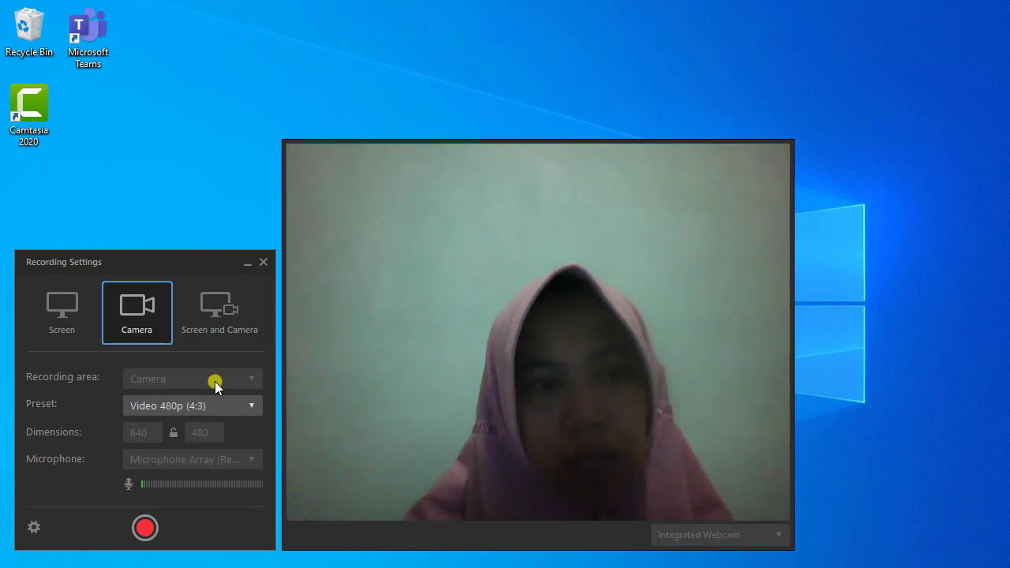
Try the camera's Video 720p (16:9) preset and return to Video 480p (4:3).
left_click(253, 406)
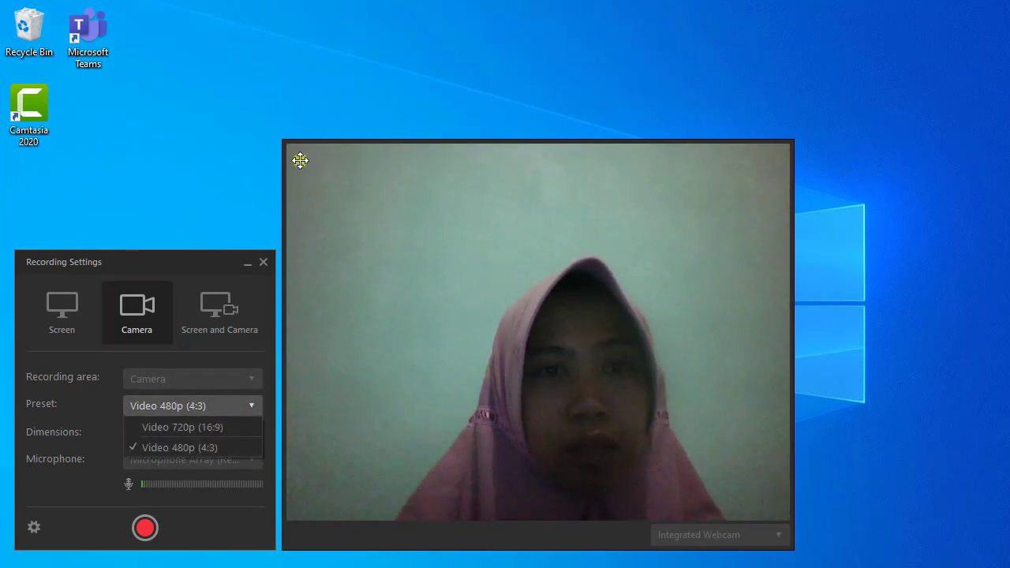
left_click(158, 426)
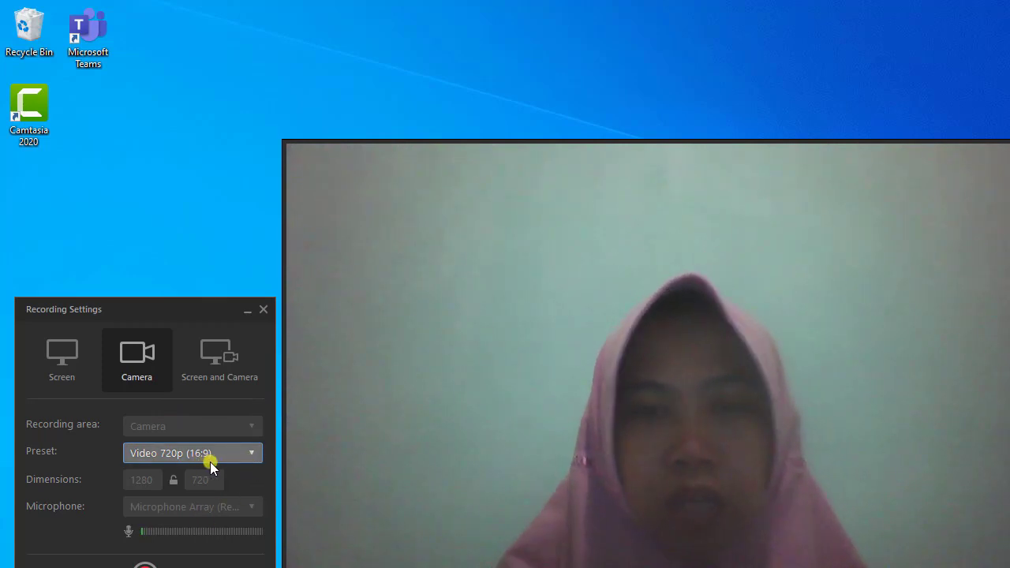
left_click(255, 451)
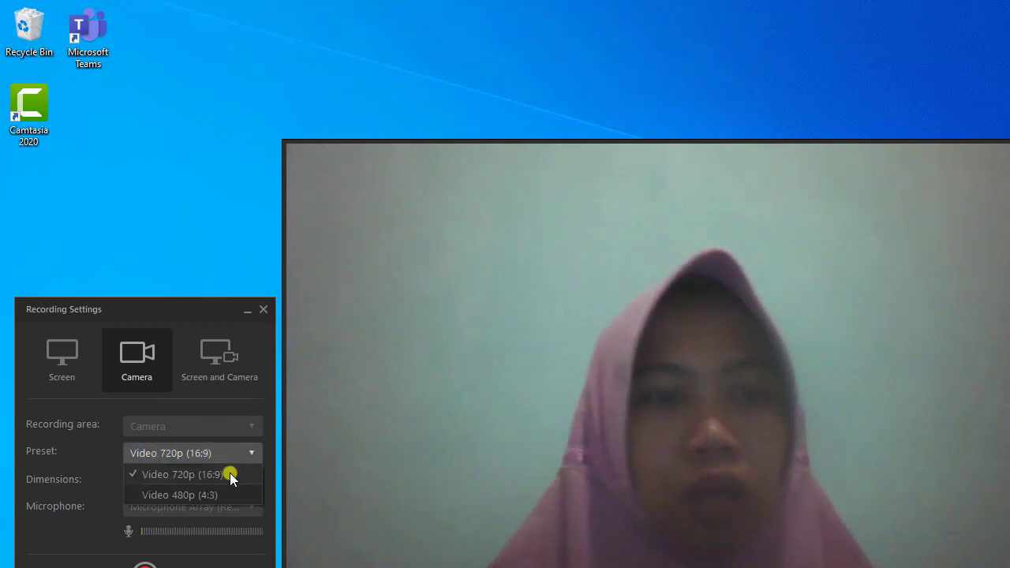
left_click(224, 493)
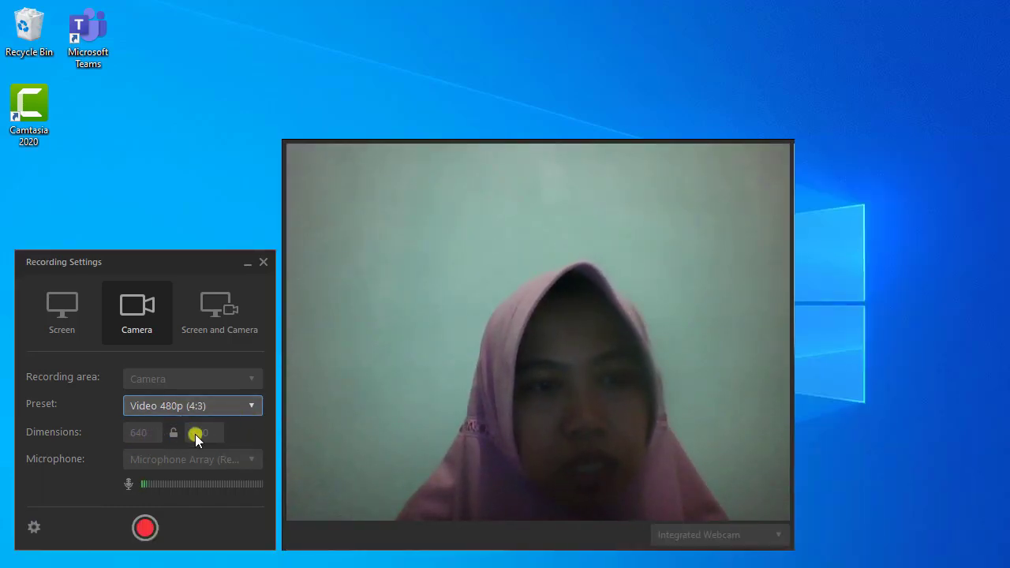
left_click(255, 406)
left_click(156, 443)
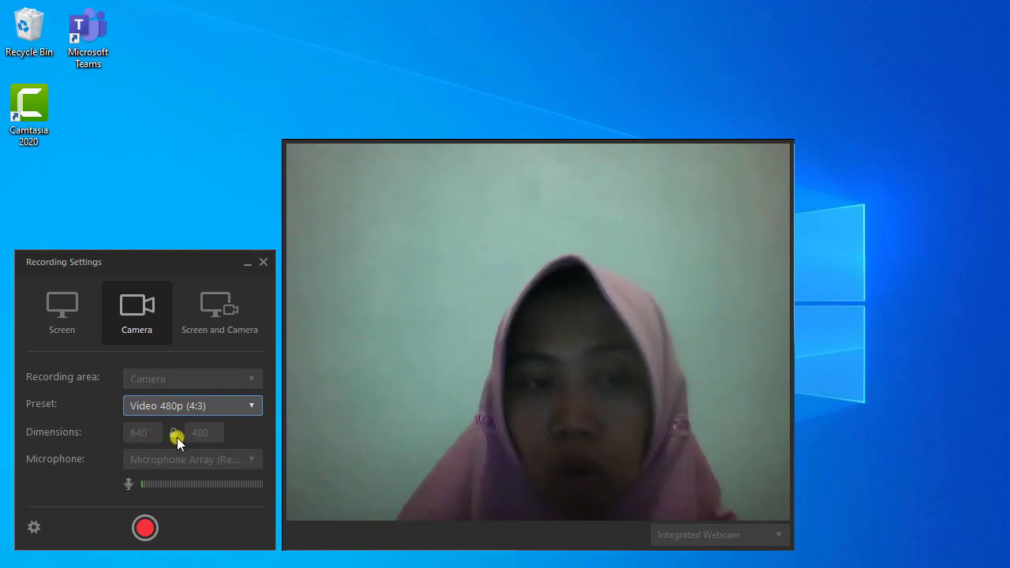
Leave Camera mode for Screen and Camera mode and start the recording.
left_click(71, 323)
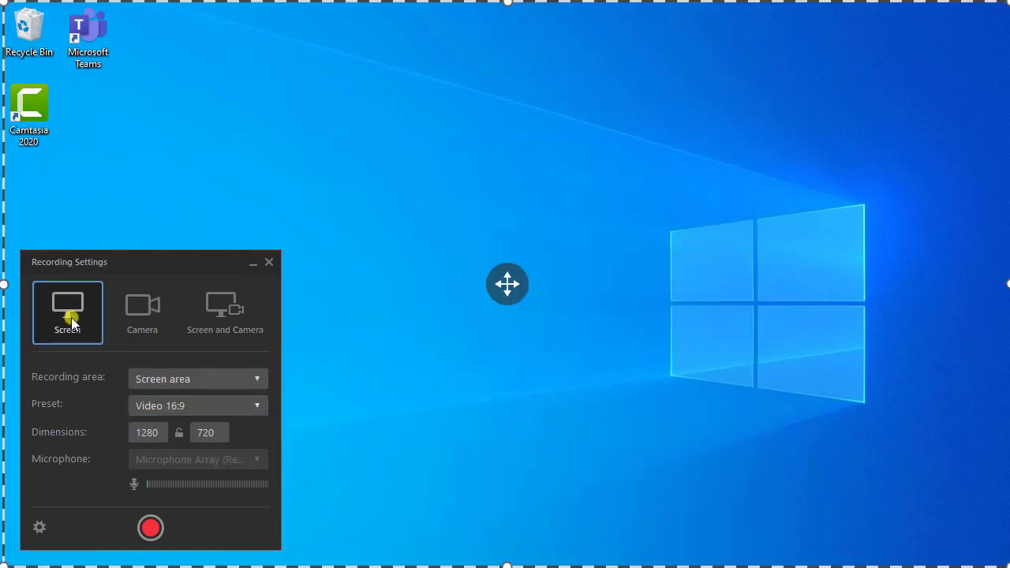
left_click(193, 319)
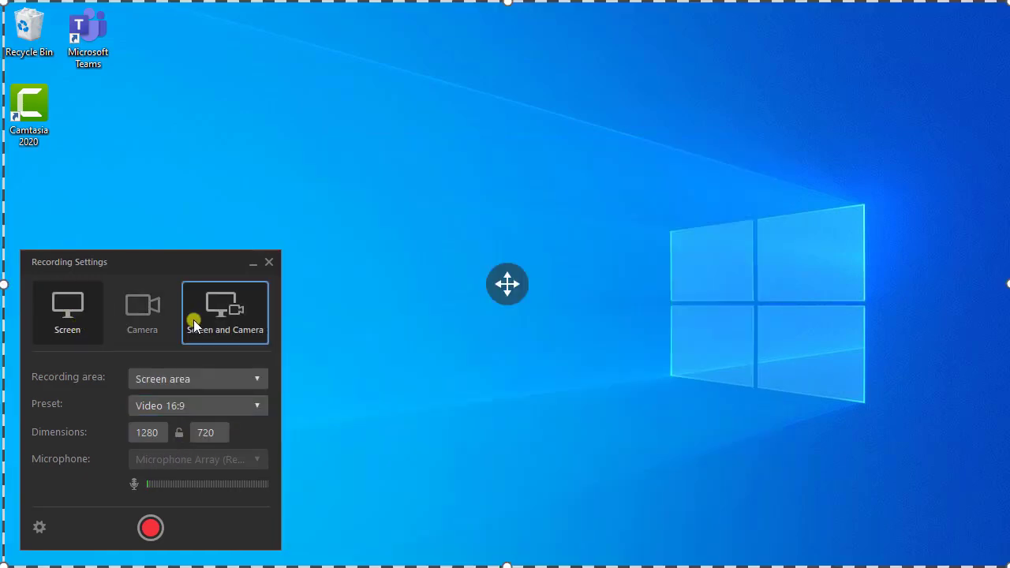
left_click(151, 527)
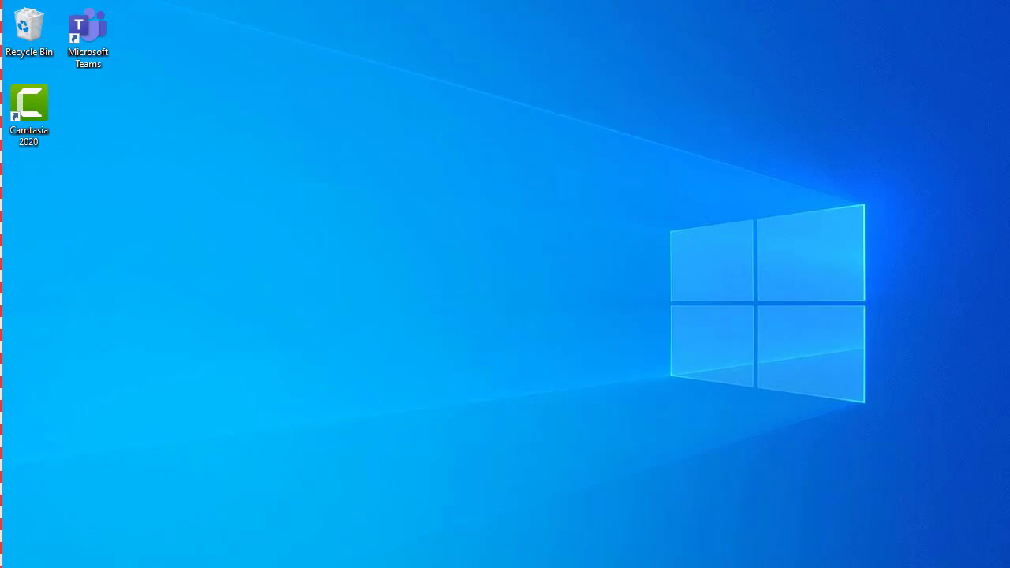
Open the Chrome browser and search Google for "hai" while the screen is being recorded.
left_click(331, 566)
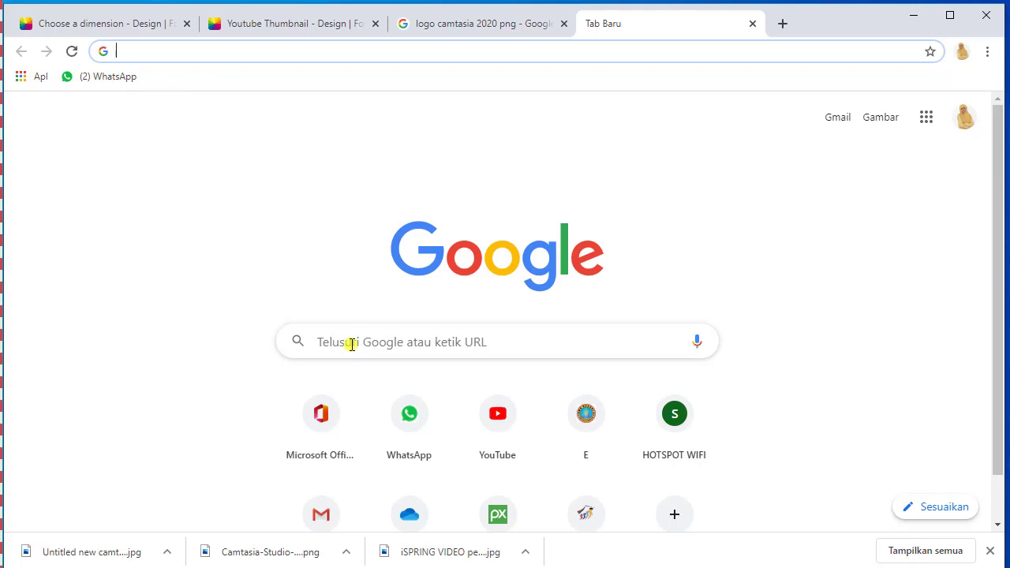
type("hai")
key("Return")
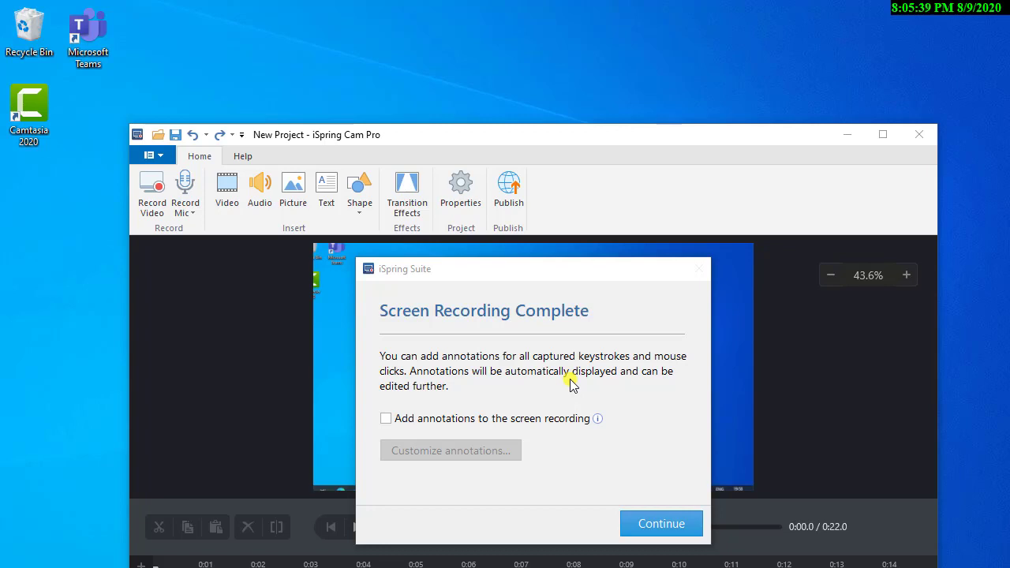
Add annotations to the screen recording and set their design profile to Purple after trying Light.
left_click(386, 418)
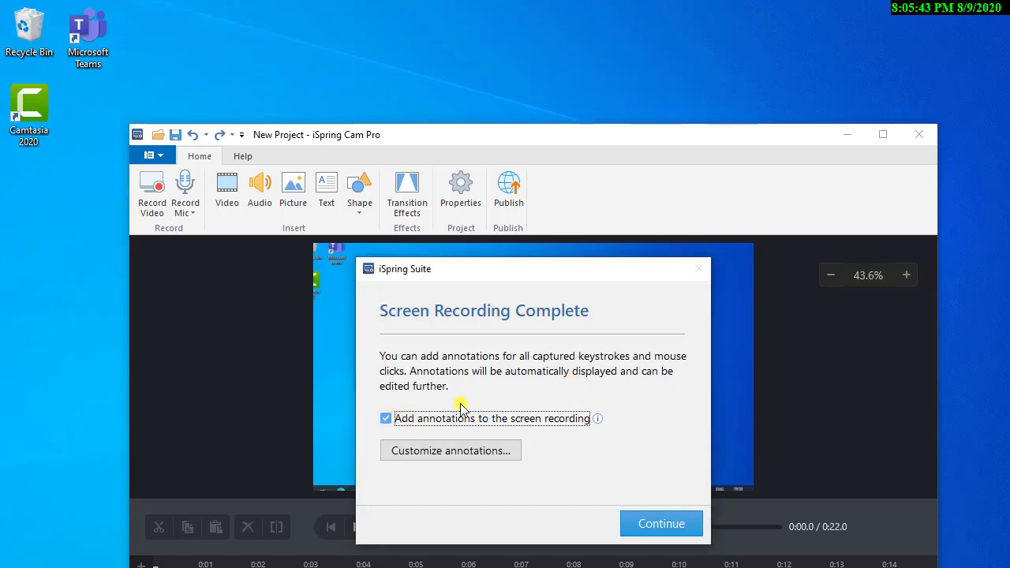
left_click(446, 452)
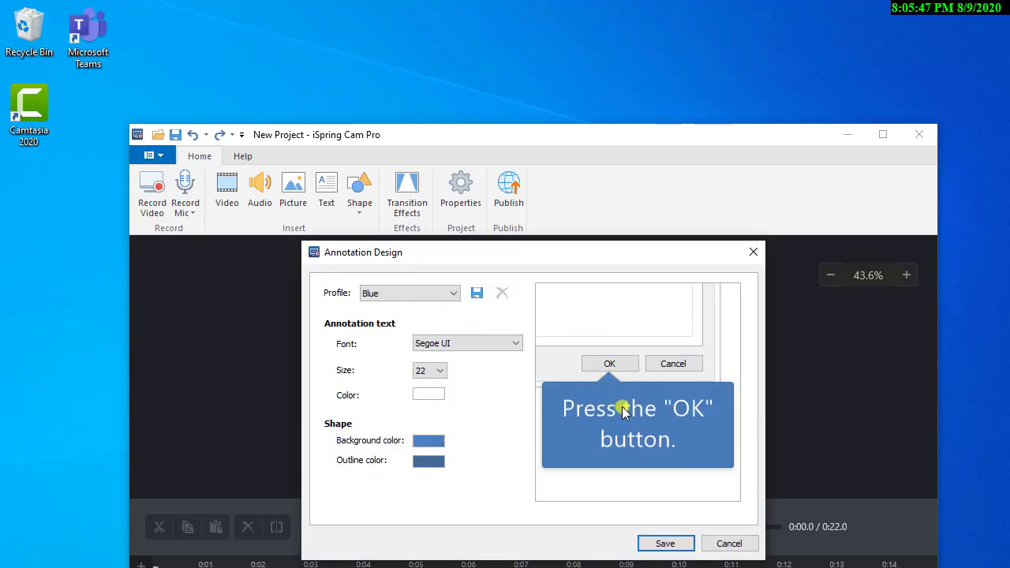
left_click(455, 294)
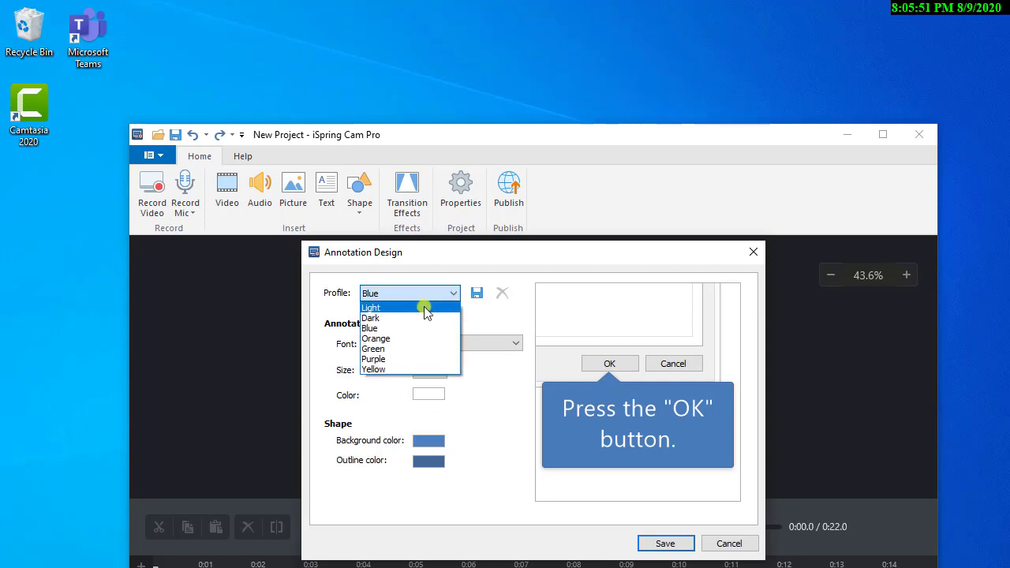
left_click(424, 308)
left_click(454, 295)
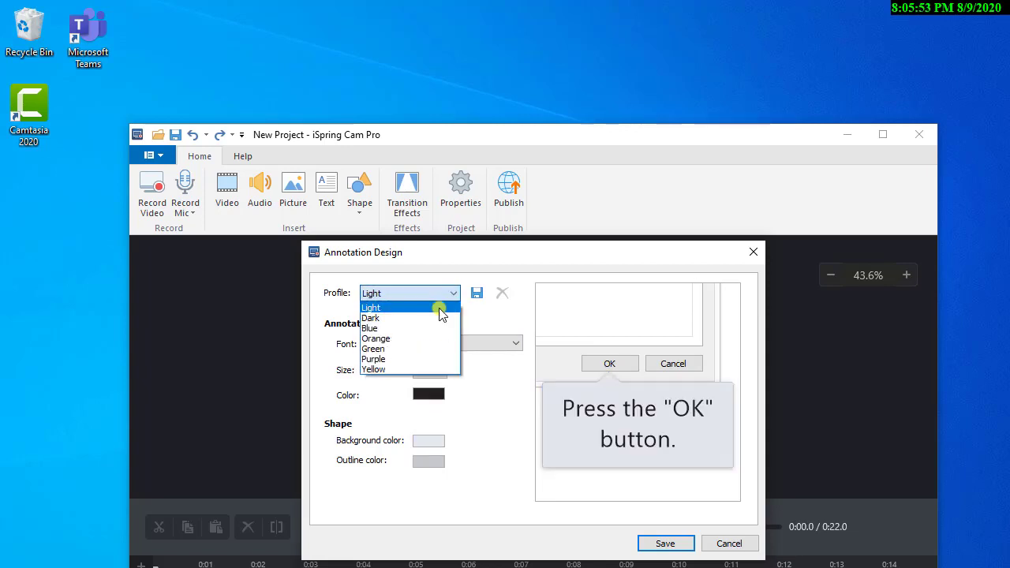
left_click(415, 360)
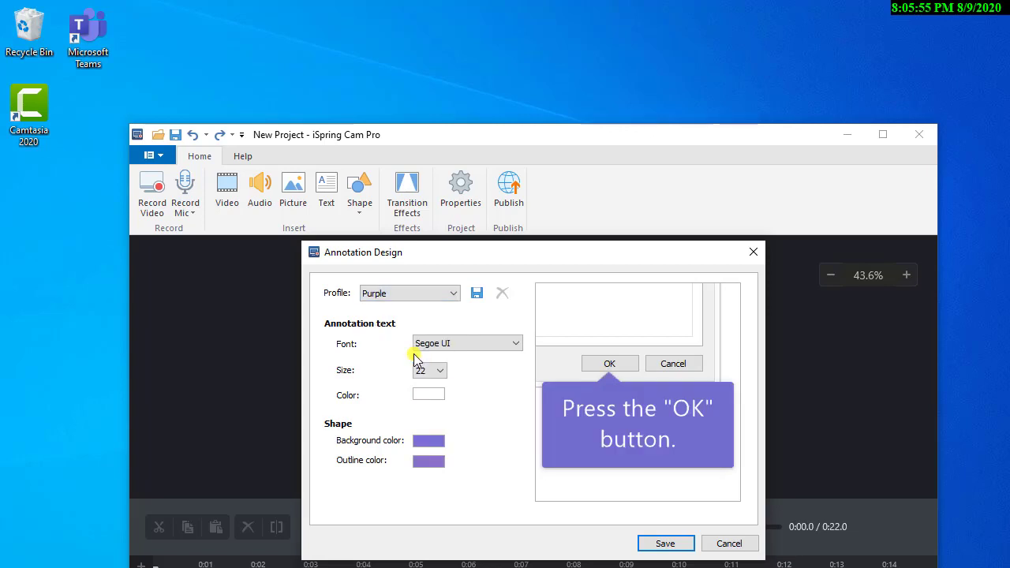
Set the annotation text to the Segoe UI Light font at size 24.
left_click(514, 345)
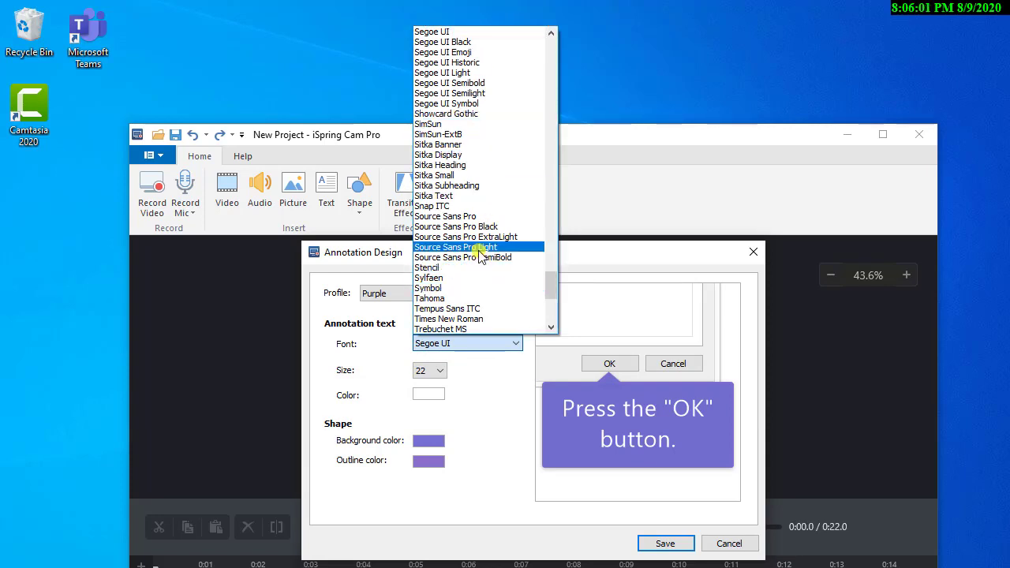
left_click(514, 74)
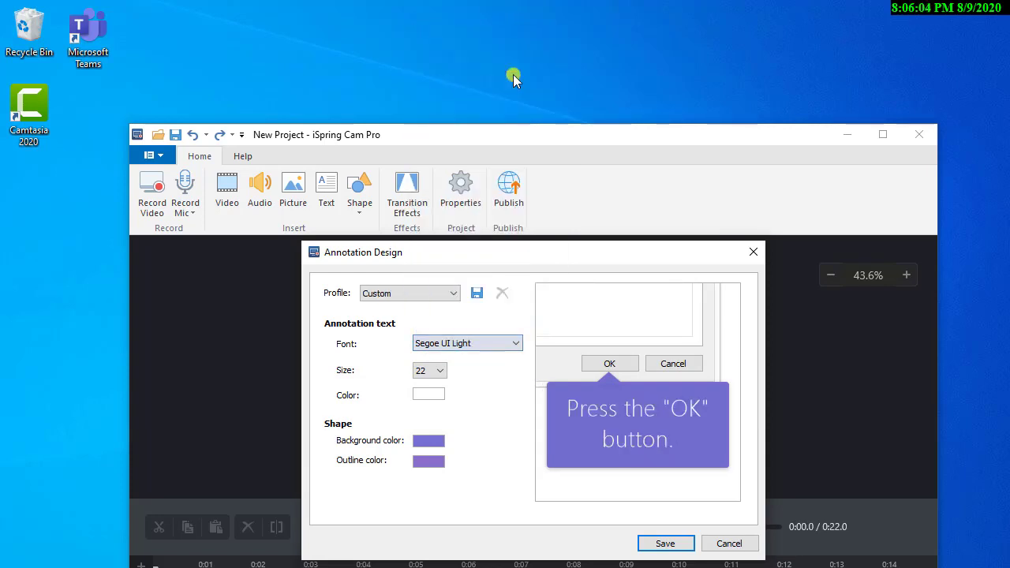
left_click(442, 370)
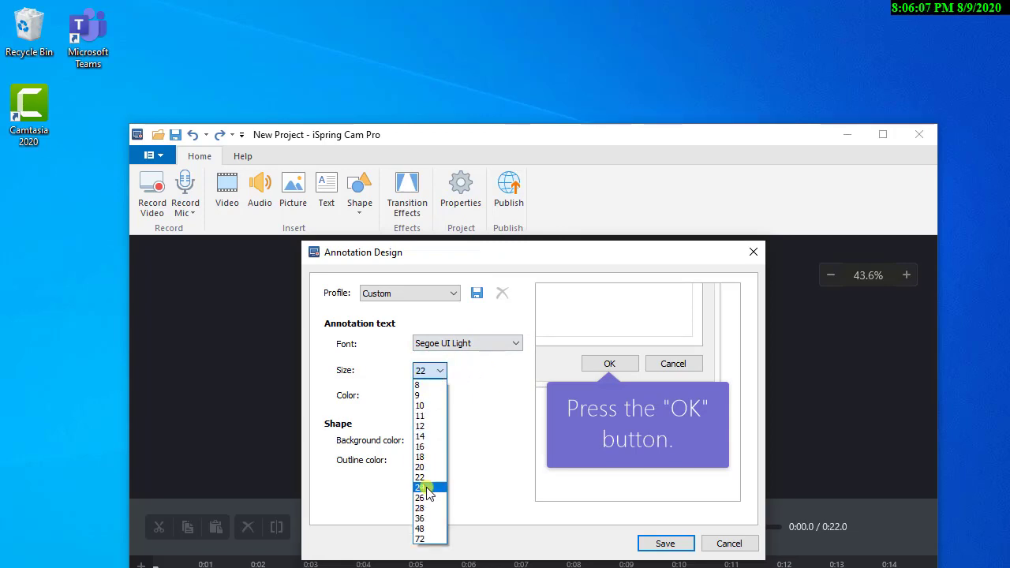
left_click(424, 489)
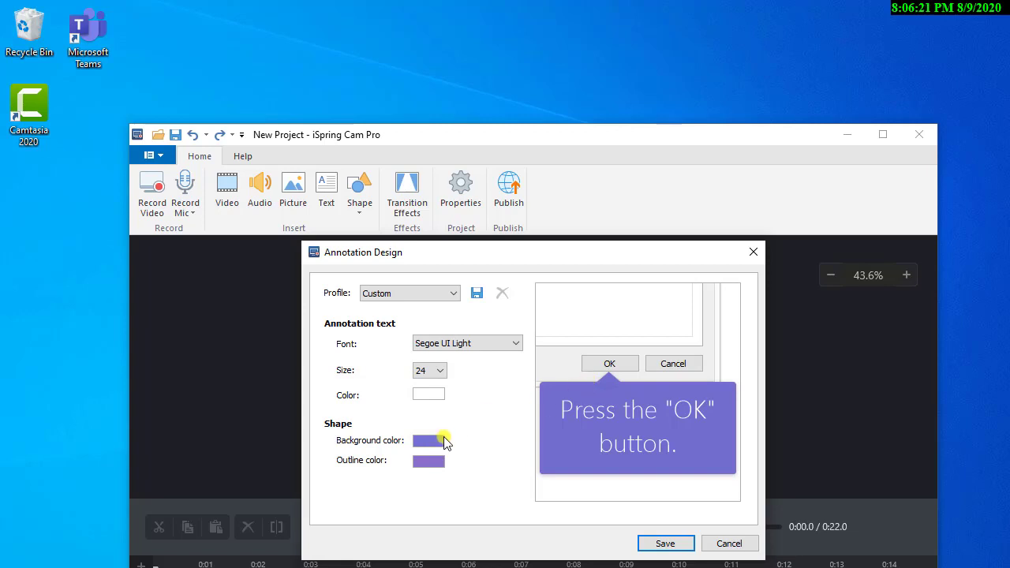
Change the annotation outline color to red CB282E, save the annotation design, and continue to the editor.
left_click(434, 461)
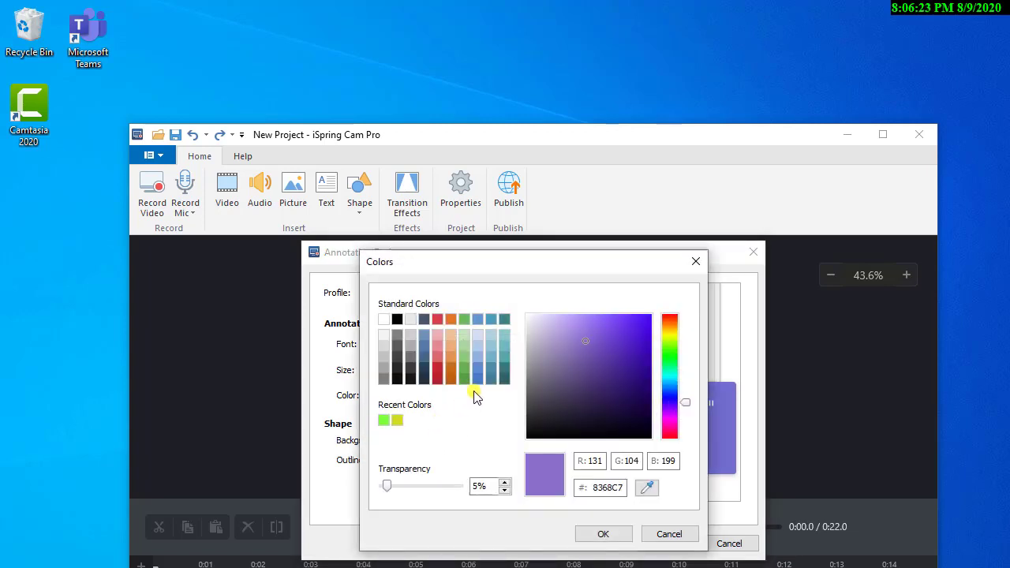
left_click(436, 369)
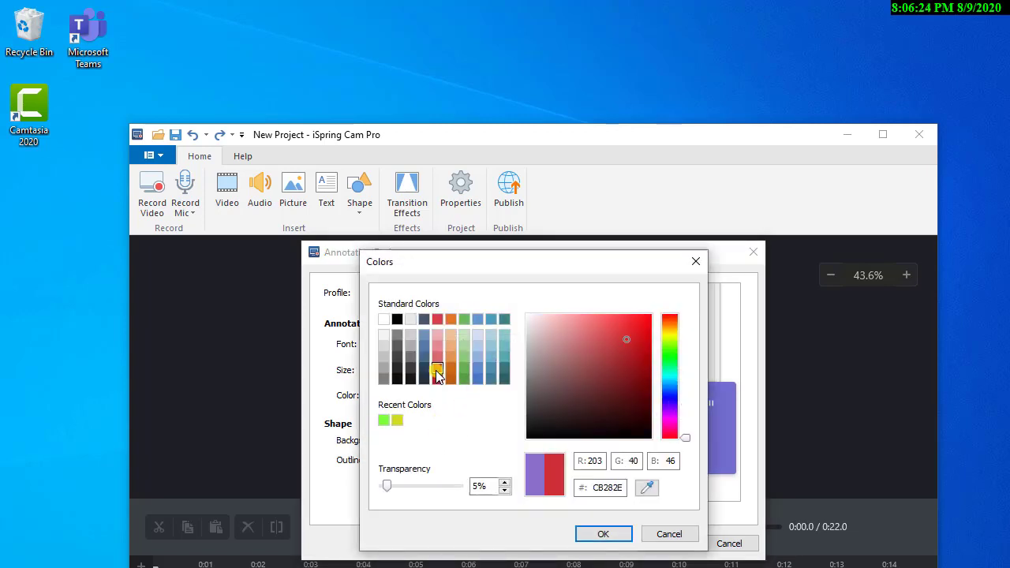
left_click(603, 534)
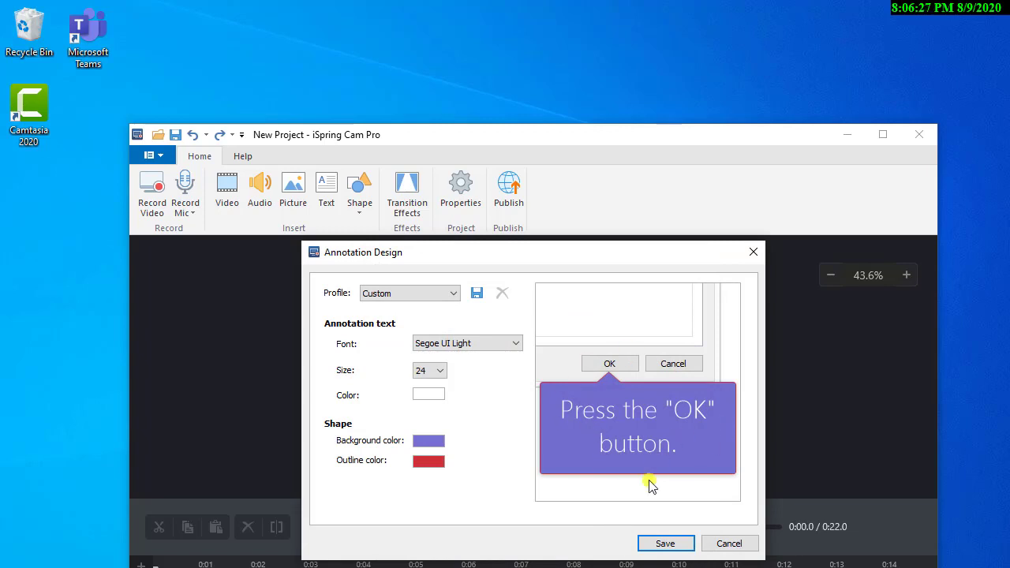
left_click(664, 541)
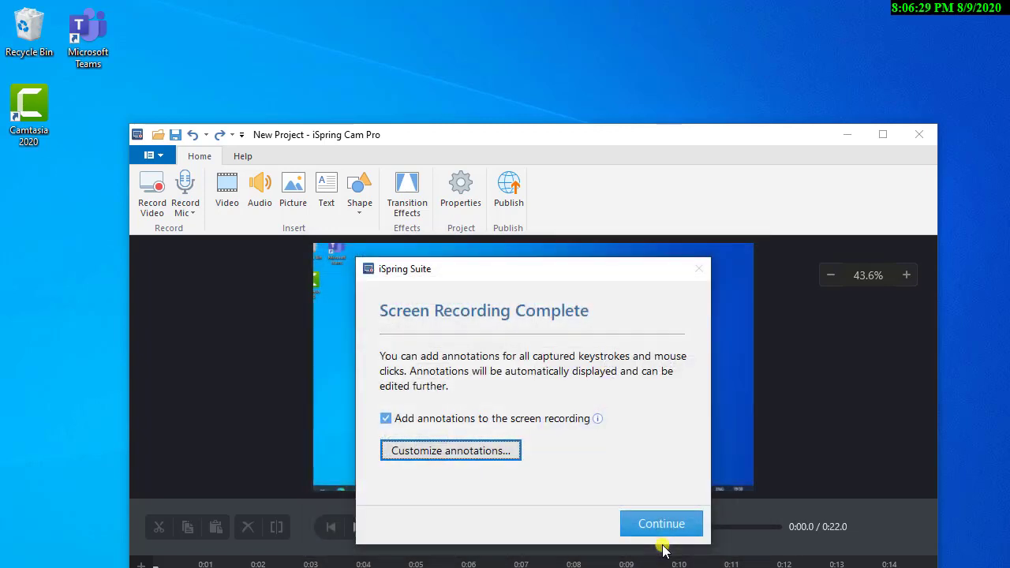
left_click(659, 525)
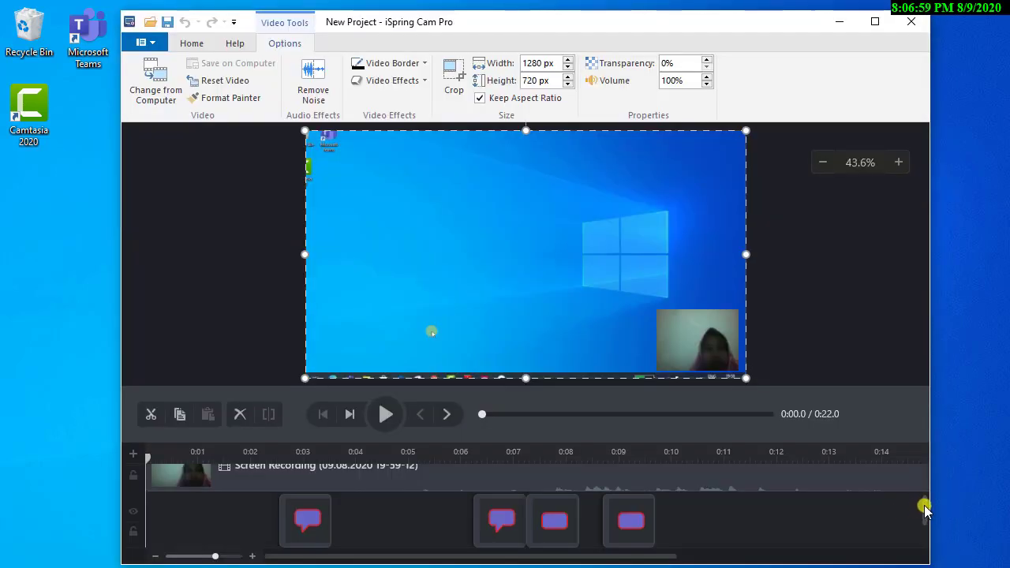
Look over the camera, annotation and screen recording tracks and move the playhead to about 0:00.8.
scroll(923, 508, "down", 2)
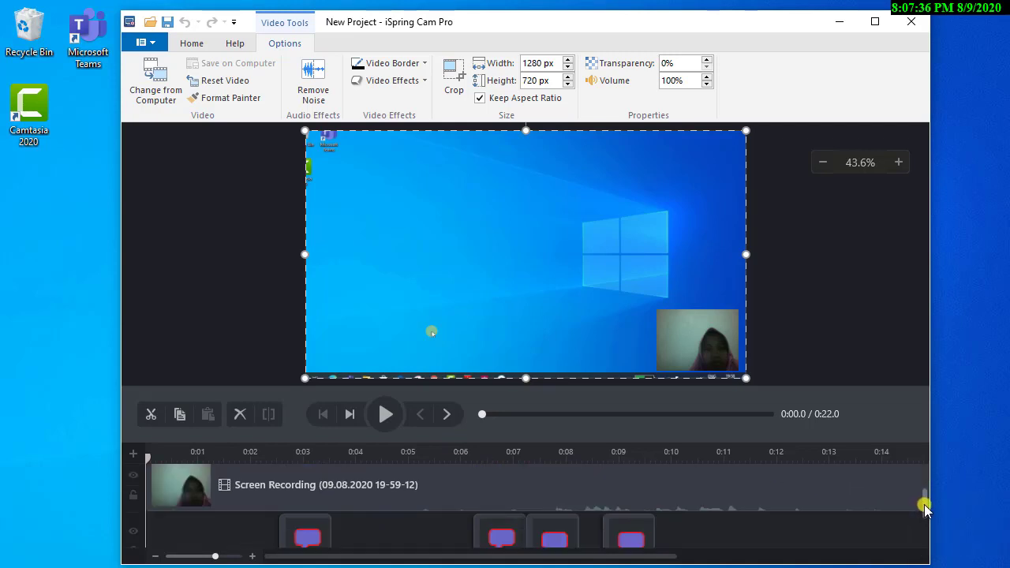
mouse_move(925, 509)
left_mouse_down()
mouse_move(927, 541)
mouse_move(931, 521)
left_mouse_up()
left_click_drag(932, 527, 932, 536)
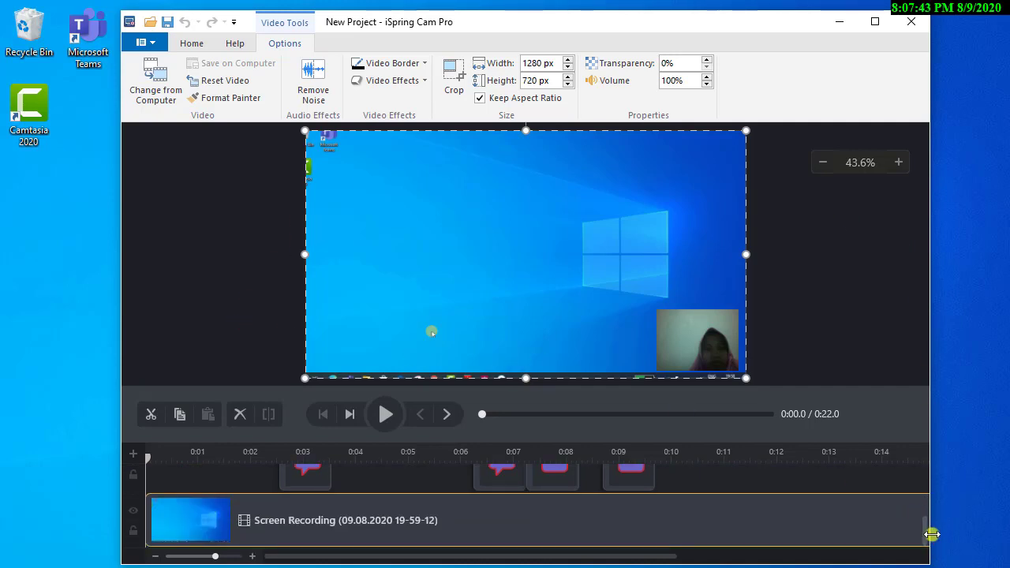
left_click_drag(924, 534, 927, 543)
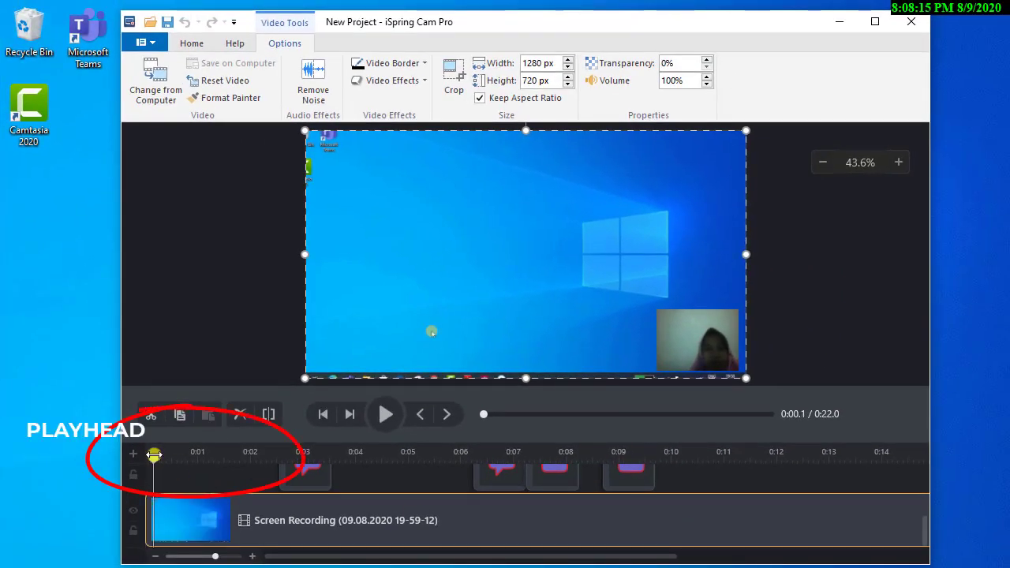
left_click_drag(151, 457, 187, 460)
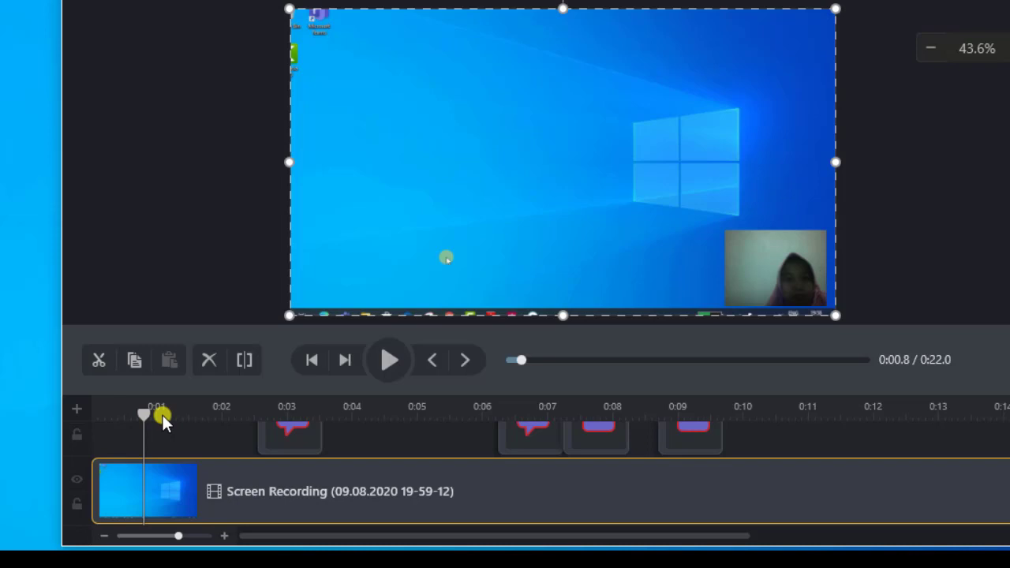
Try cutting the timeline section from 0:01.10 to about 0:02.3, and undo the cut.
left_click_drag(162, 415, 223, 416)
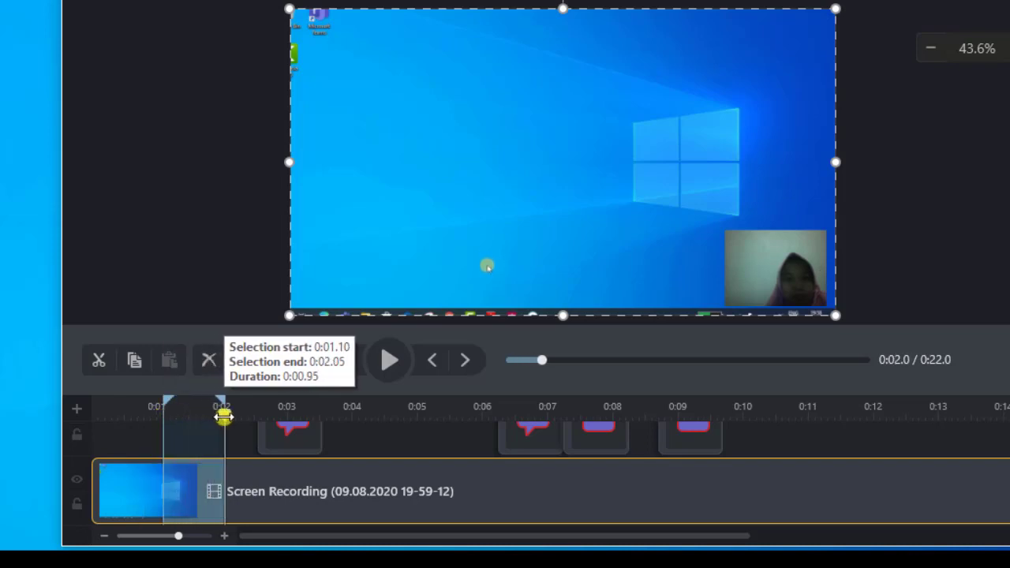
left_click_drag(223, 415, 240, 416)
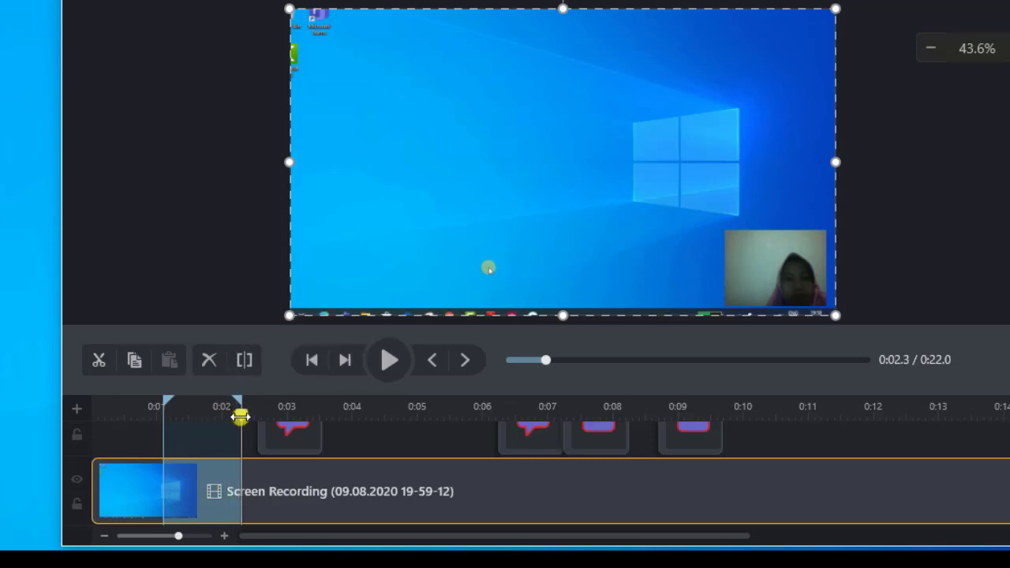
left_click(98, 363)
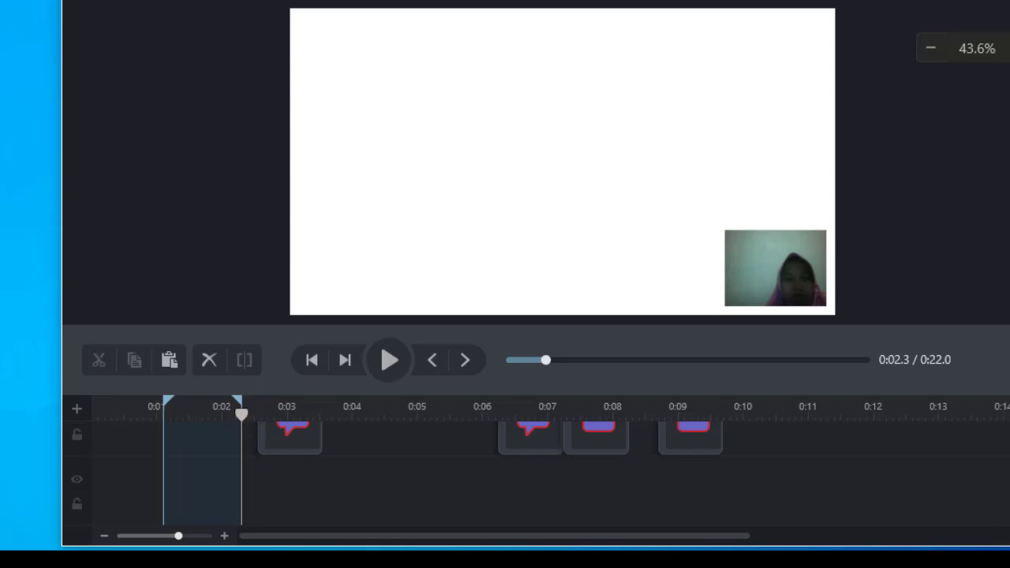
left_click_drag(925, 551, 934, 485)
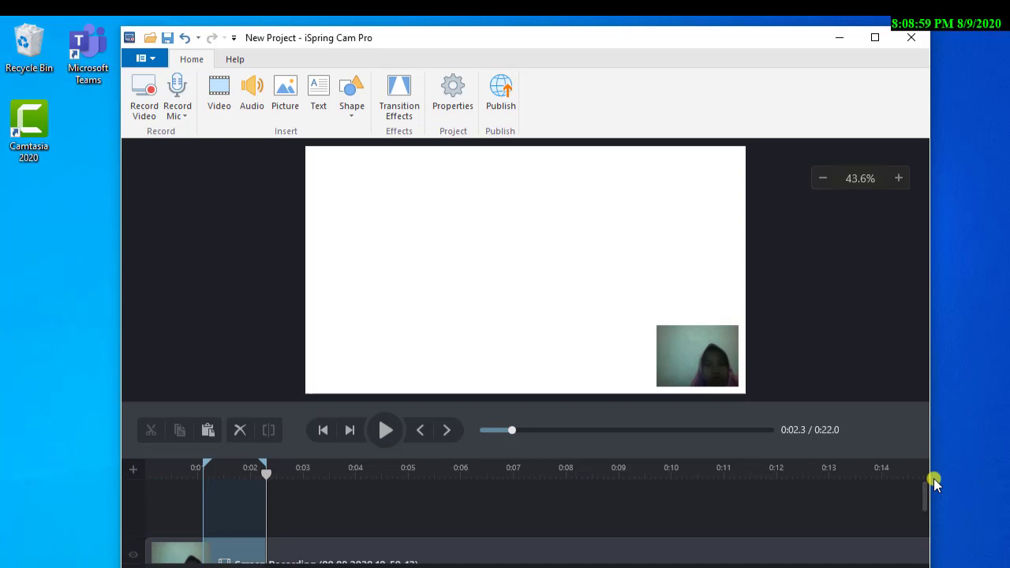
key("ctrl+z")
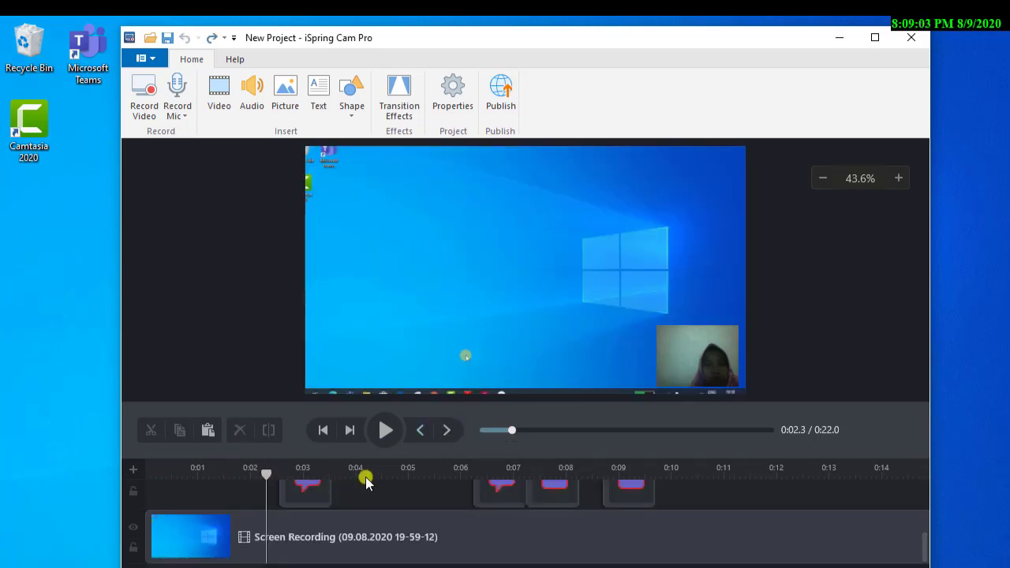
Try deleting the timeline section from about 0:04.4 to 0:05.6 across all tracks.
left_click_drag(375, 481, 442, 474)
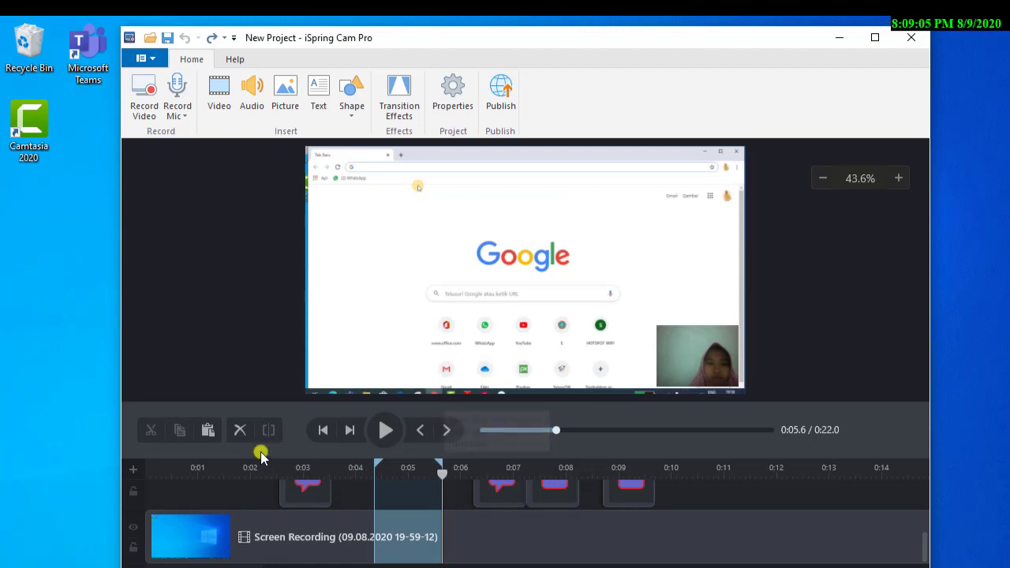
left_click(237, 431)
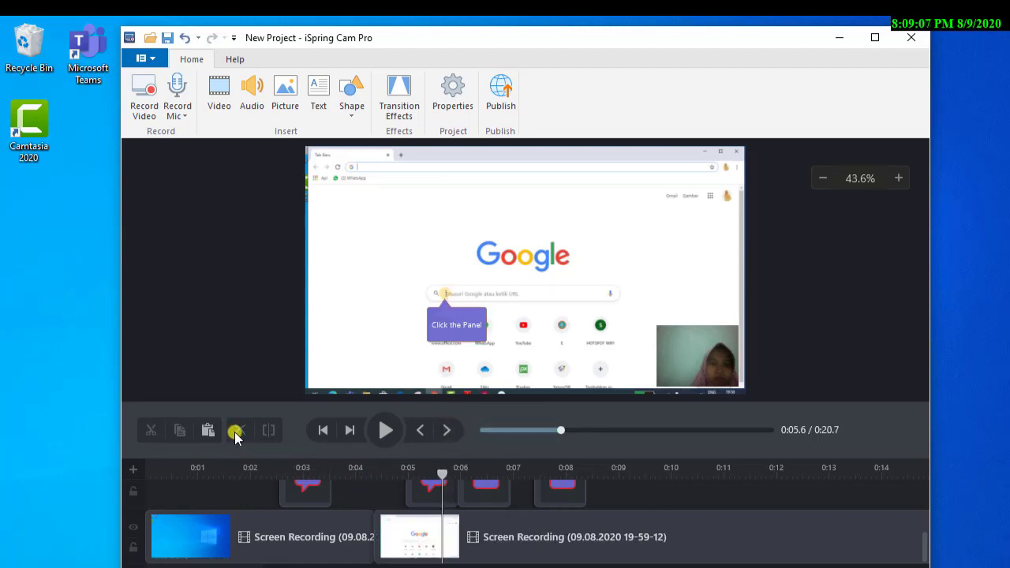
left_click(376, 527)
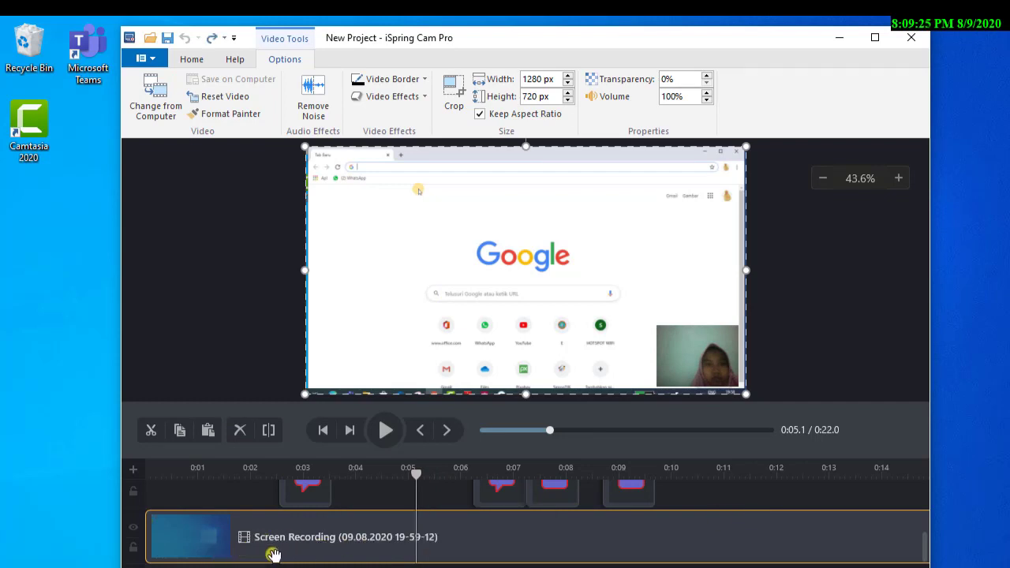
Lock the screen recording track in the timeline.
scroll(924, 550, "up", 2)
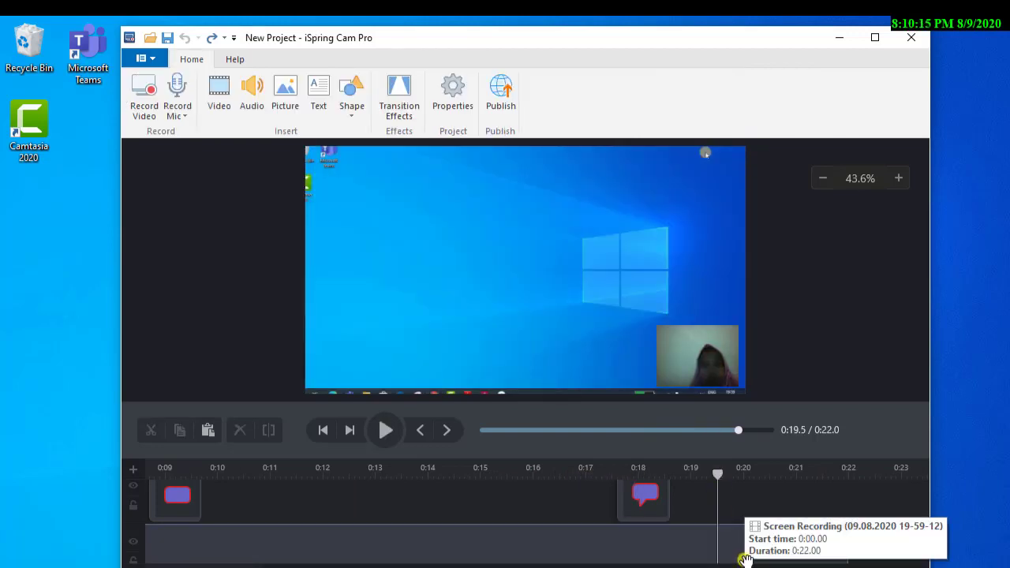
mouse_move(924, 541)
left_mouse_down()
mouse_move(917, 492)
mouse_move(920, 545)
left_mouse_up()
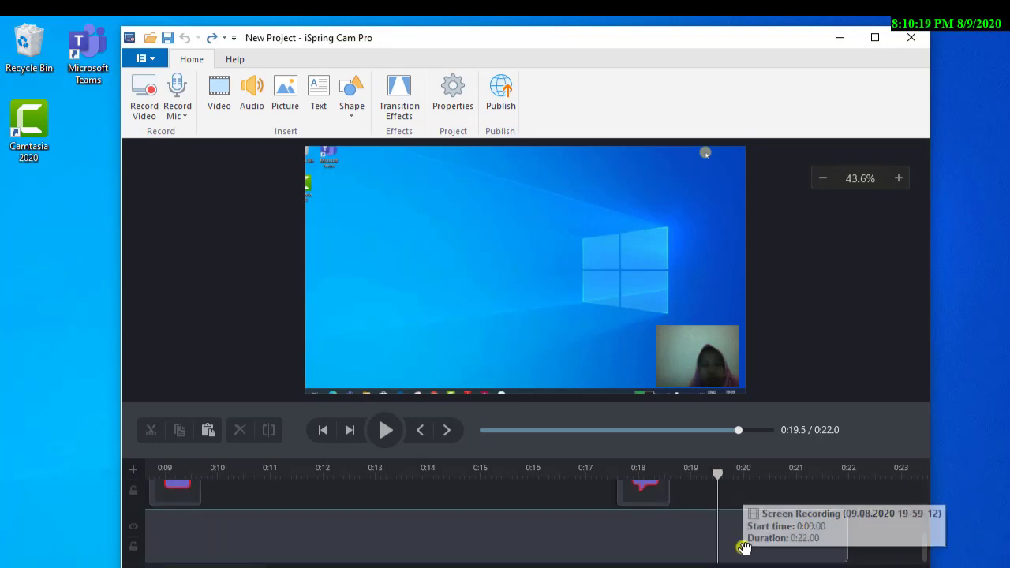
left_click(131, 548)
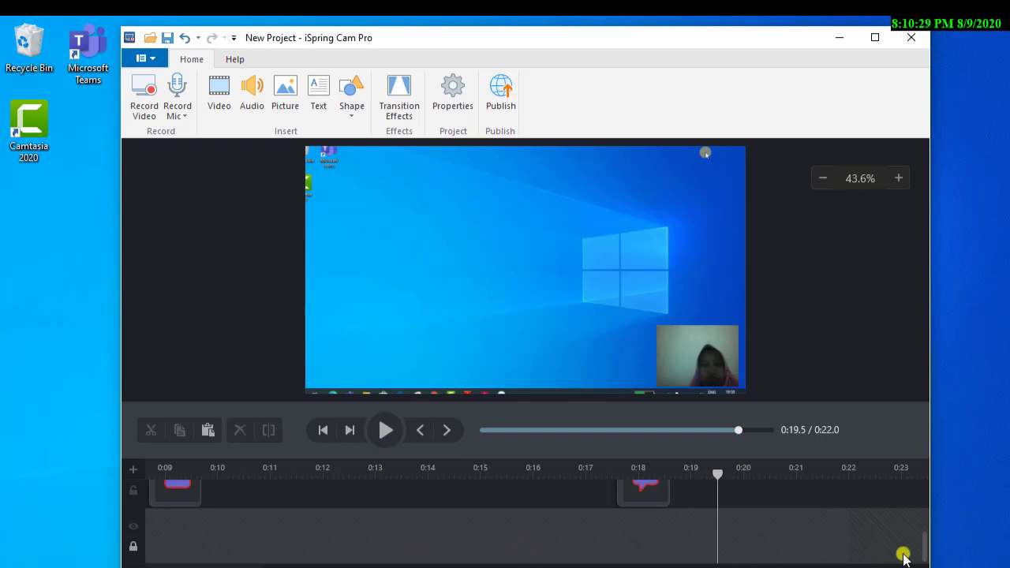
Delete the section from about 0:20 to 0:21.4 from the unlocked camera track and move the playhead to about 0:13.8.
left_click_drag(925, 556, 912, 519)
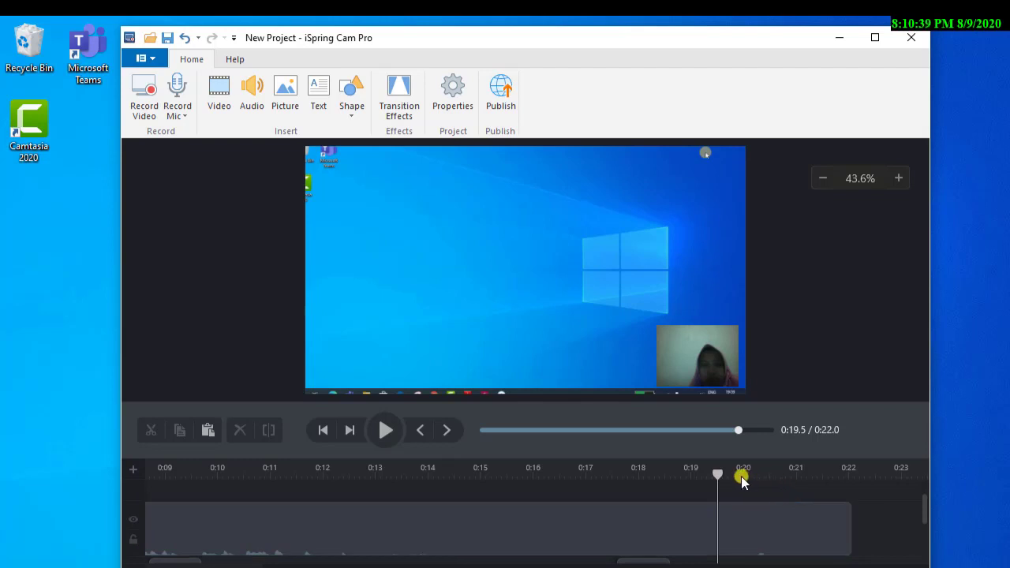
left_click_drag(739, 479, 821, 478)
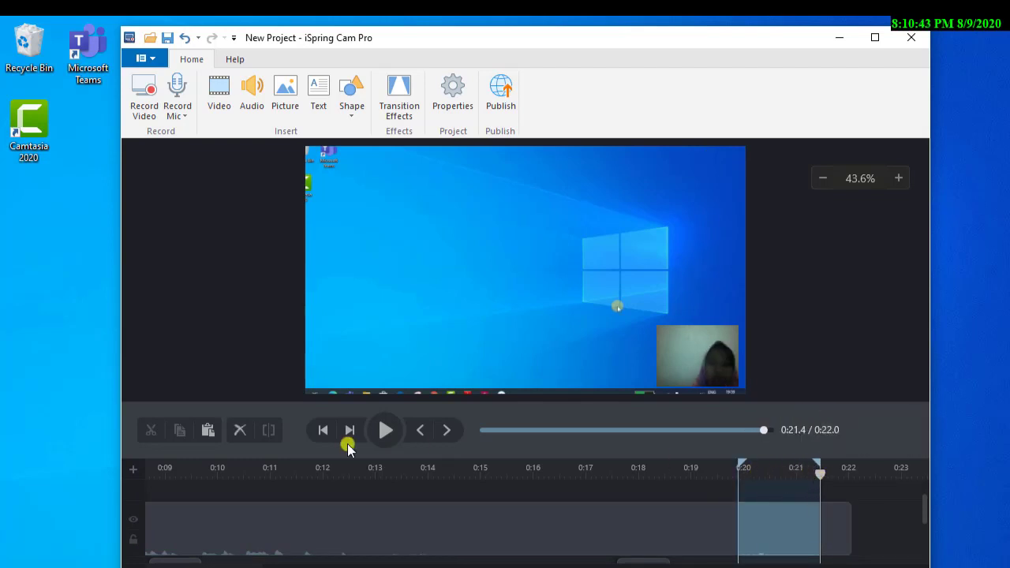
left_click(239, 432)
left_click(789, 528)
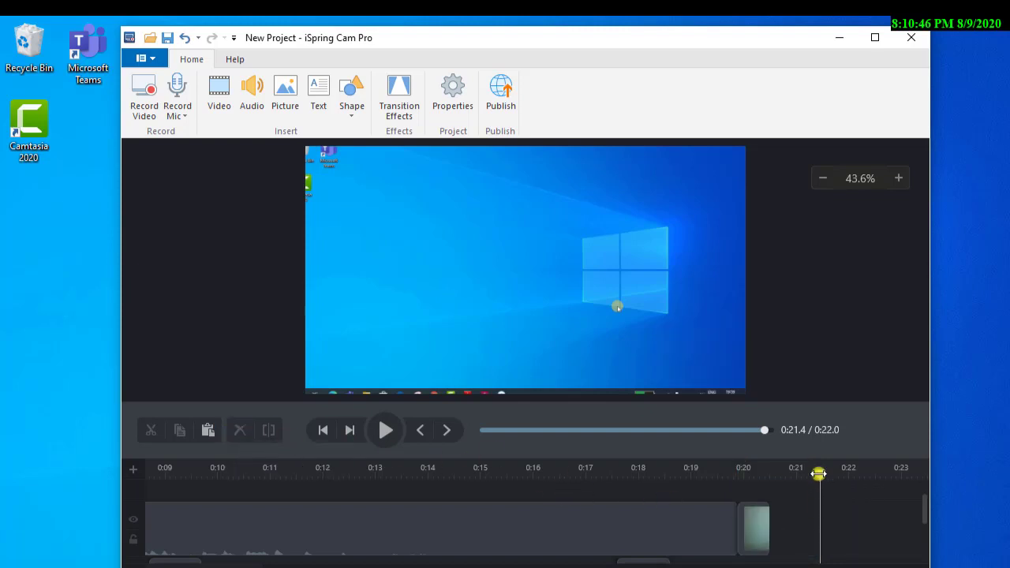
left_click_drag(817, 477, 417, 523)
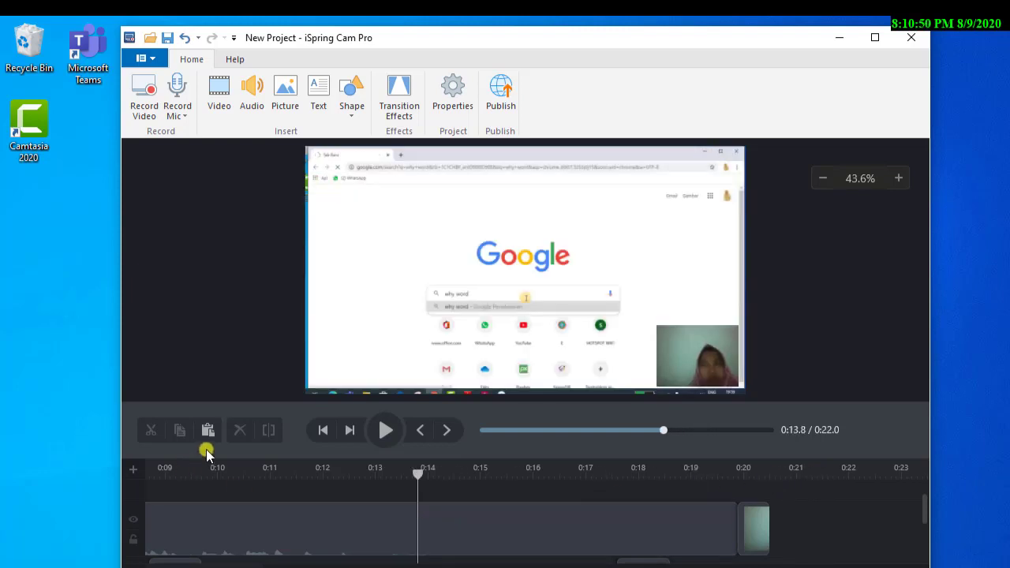
Split the camera clip at 0:13.8 and select the part that follows the split.
left_click(457, 531)
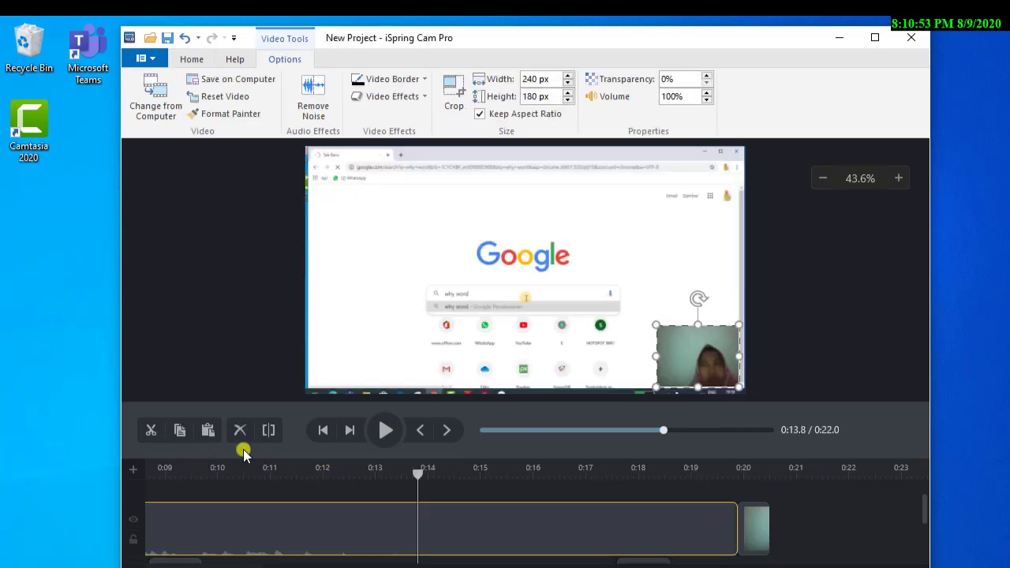
left_click(266, 433)
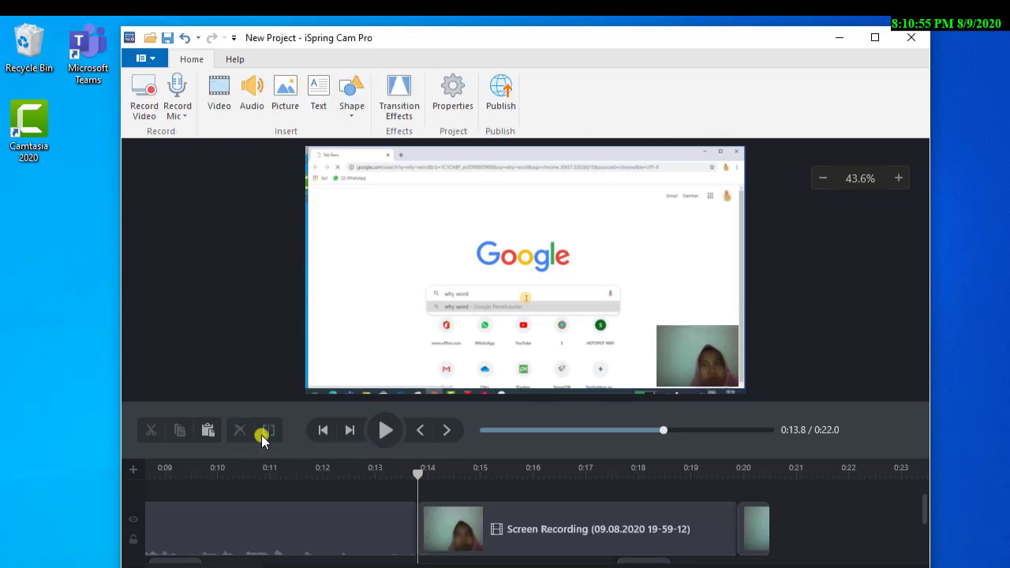
left_click(442, 516)
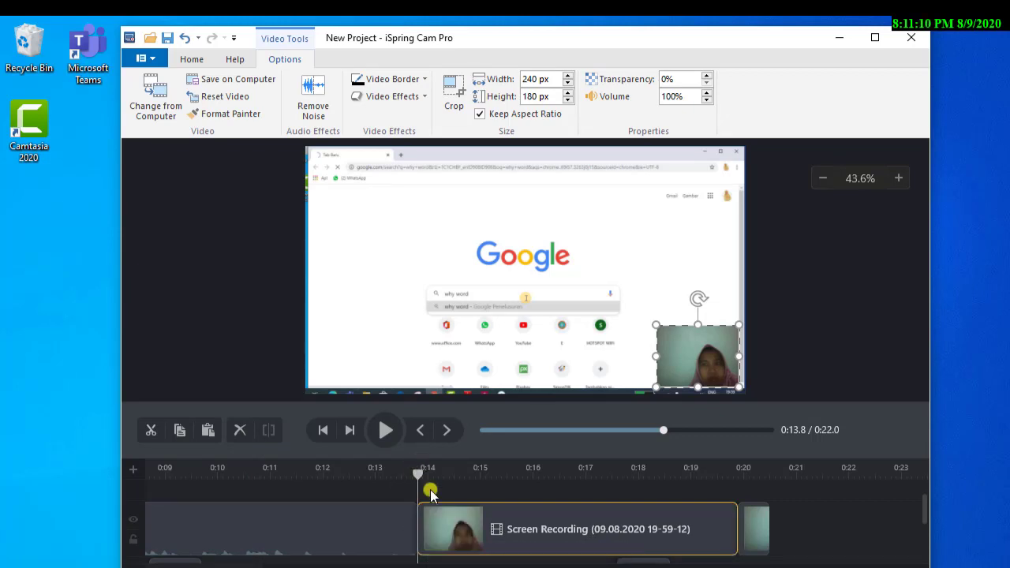
Shift the second camera part to start at about 0:14.4, overlapping the following clip, and paste a copy on a new track at 0:12.9.
left_click_drag(418, 471, 374, 471)
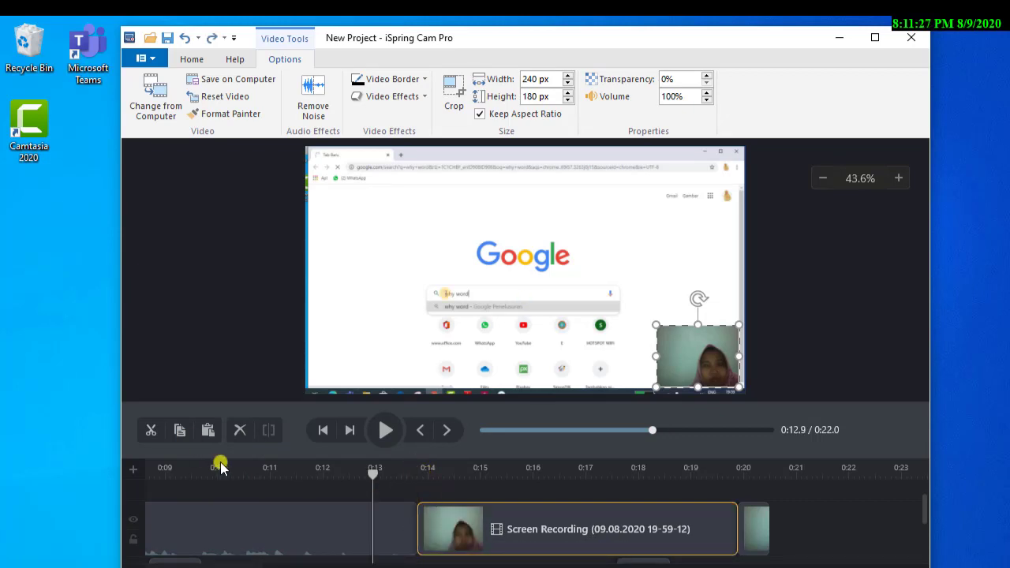
left_click_drag(483, 530, 515, 535)
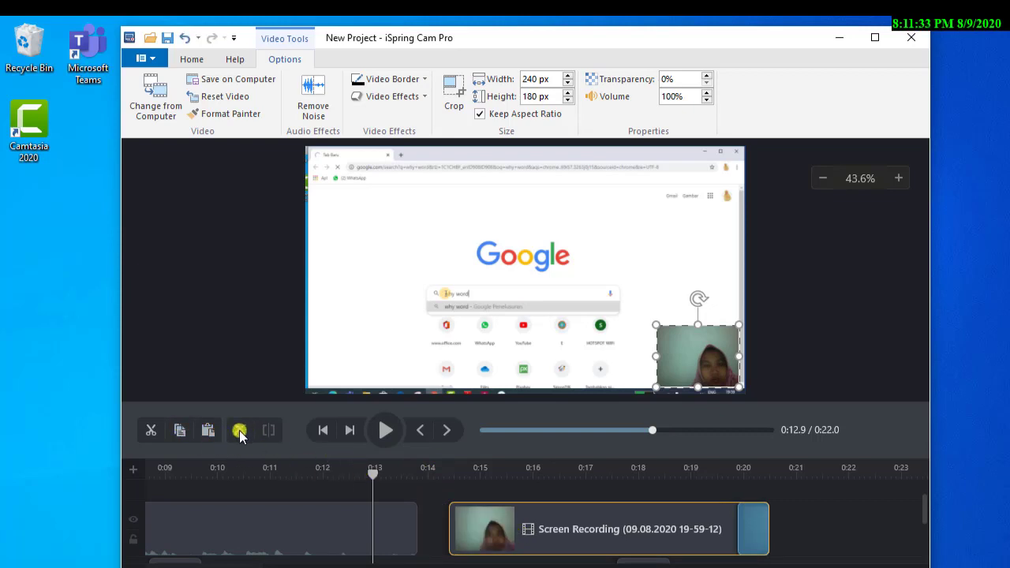
left_click(207, 430)
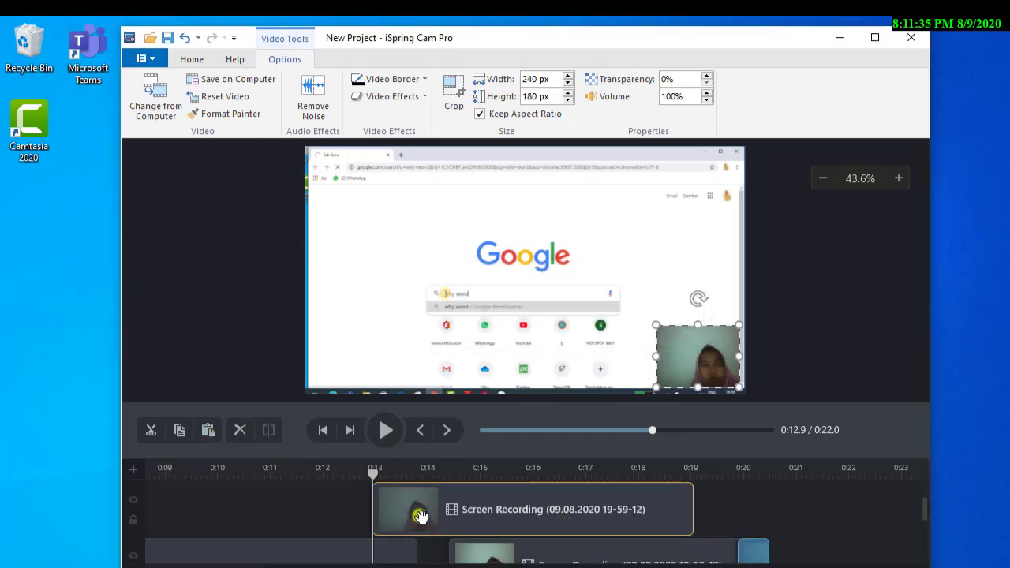
Select the shifted camera clip and step the playhead through the edit points at 0:14.4, 0:17.6 and 0:19.9.
left_click(701, 553)
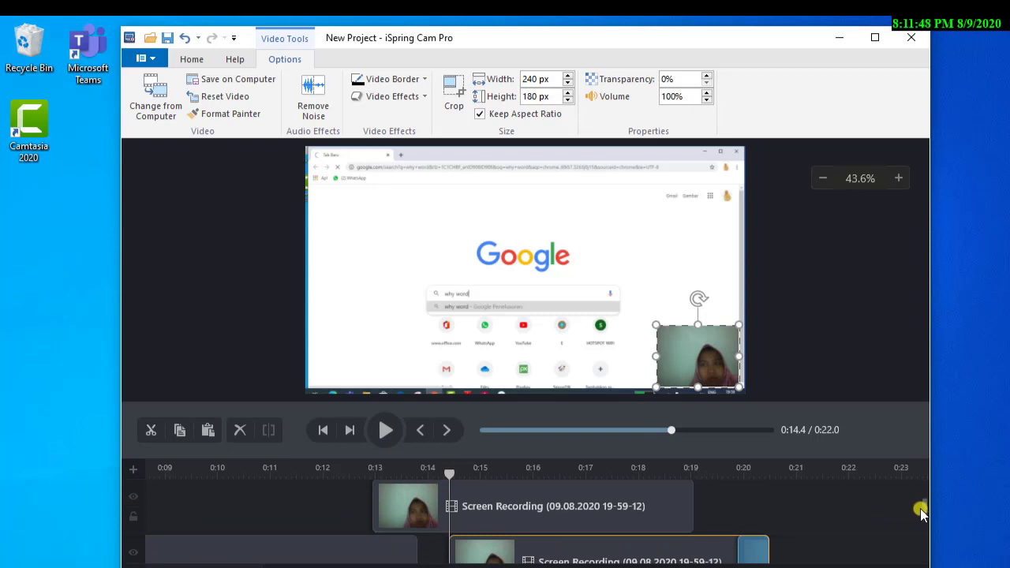
left_click_drag(923, 509, 925, 527)
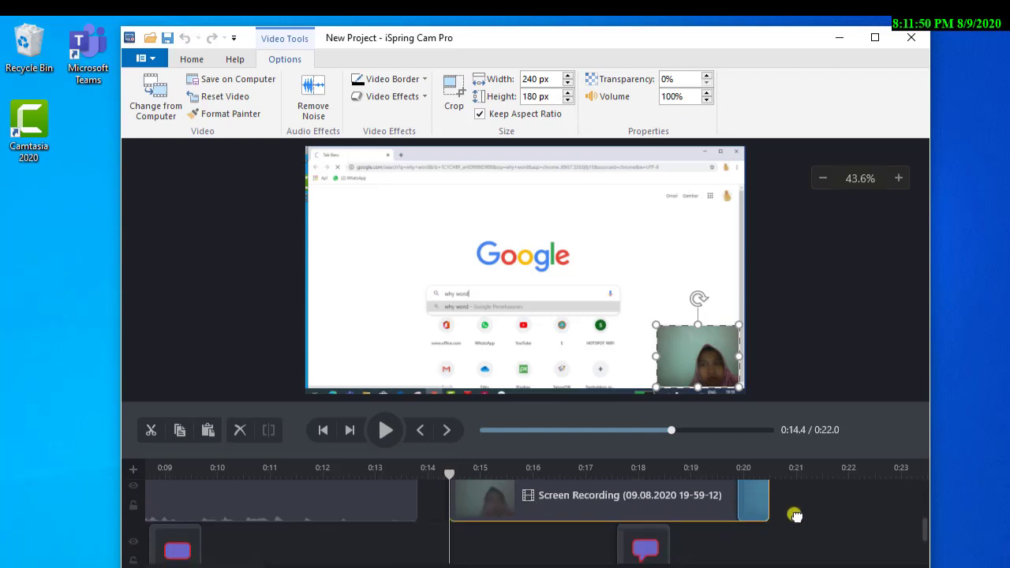
left_click_drag(620, 514, 708, 521)
scroll(926, 525, "up", 2)
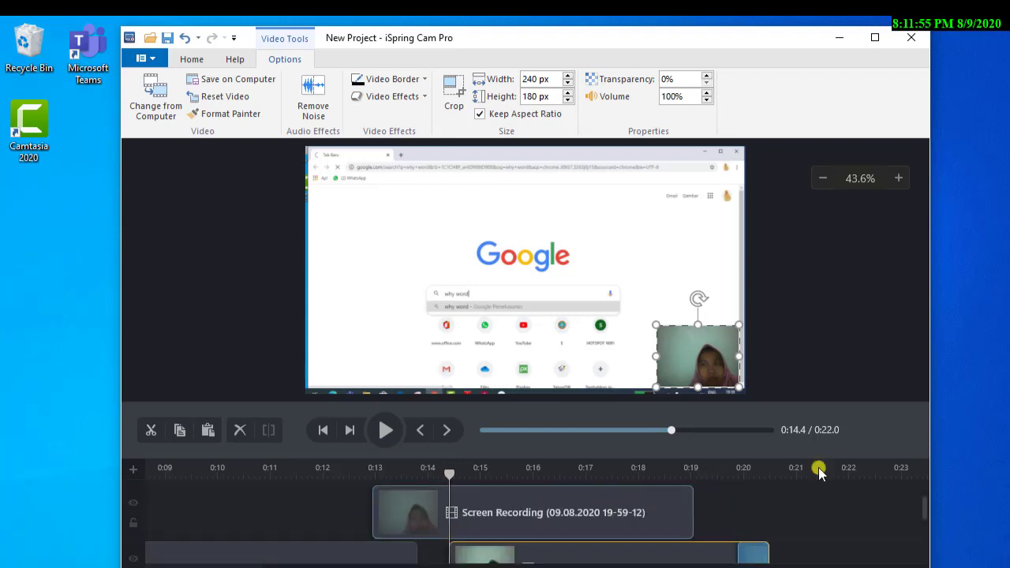
left_click_drag(671, 429, 599, 444)
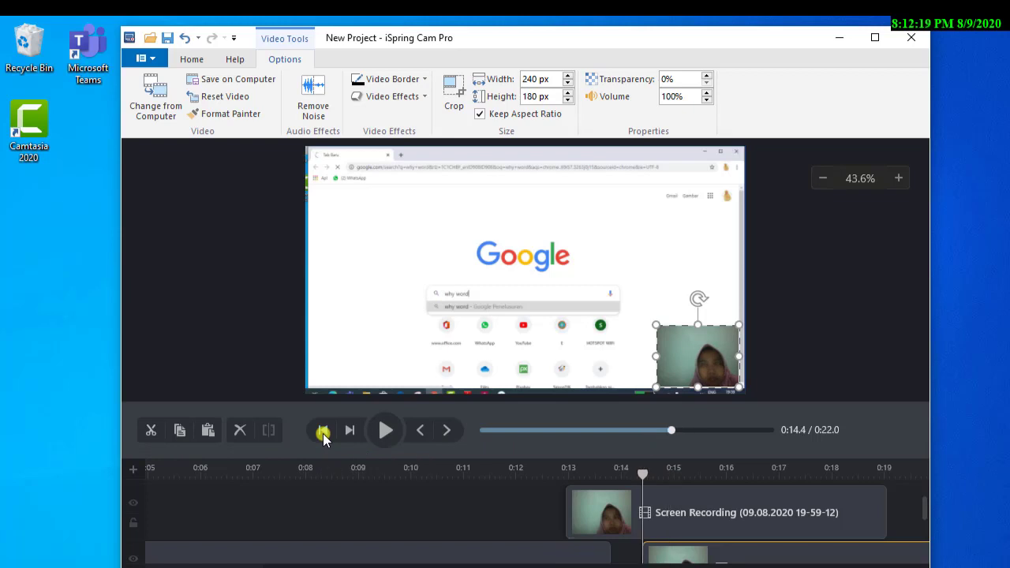
left_click(353, 434)
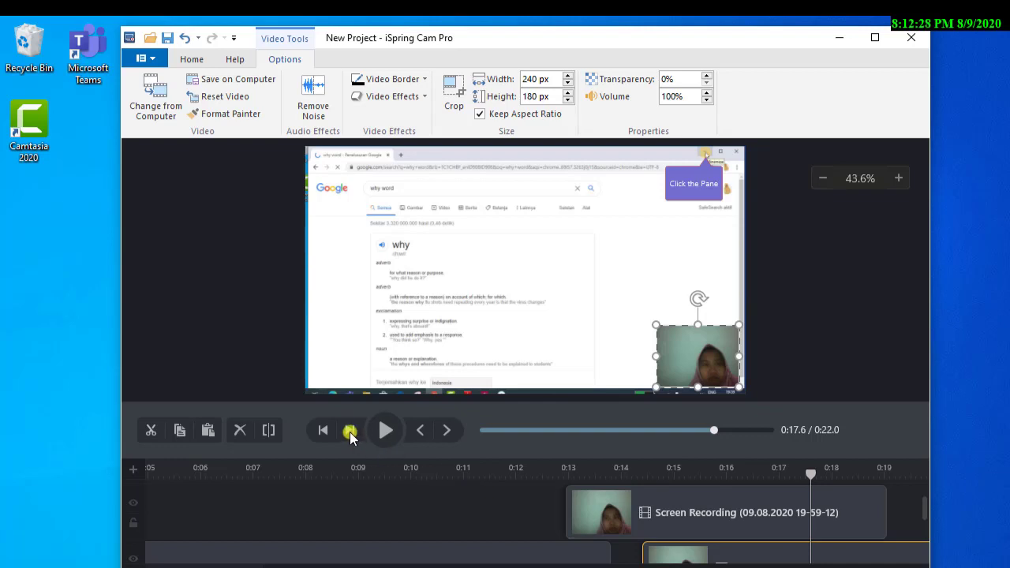
left_click(350, 436)
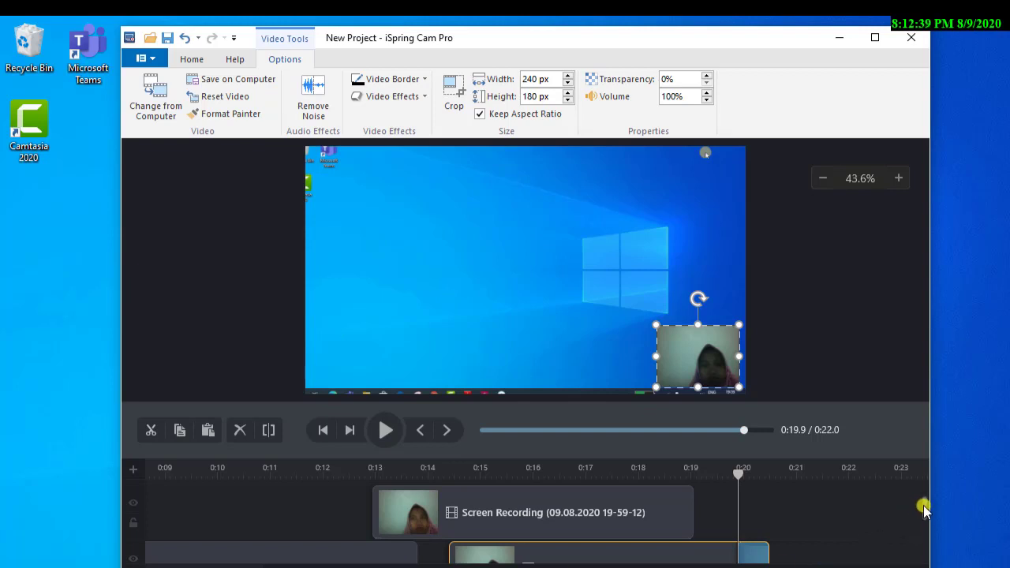
Unlock the screen recording track, select its clip, and open the video replacement dialog without choosing a file.
left_click_drag(924, 509, 924, 550)
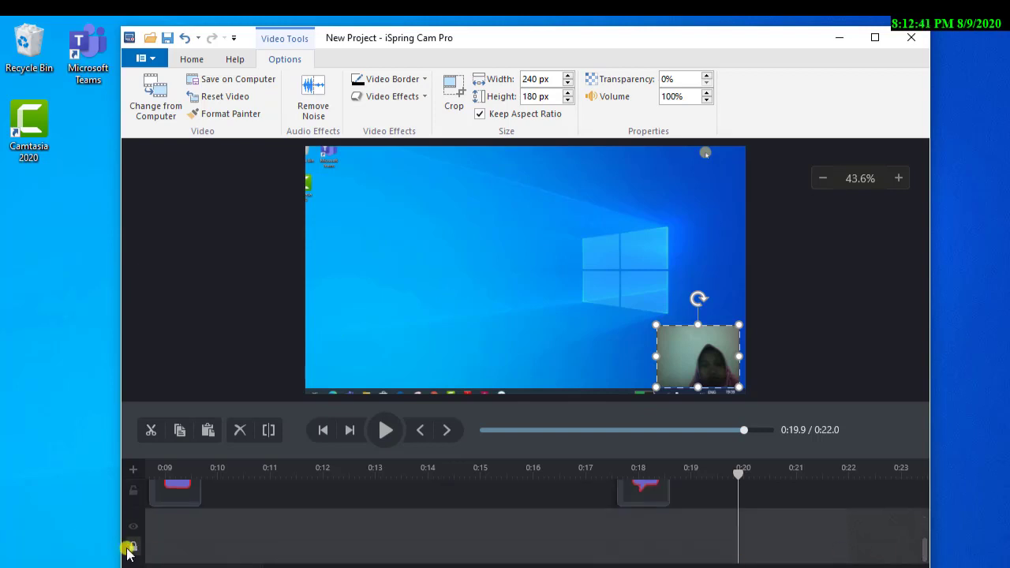
left_click(255, 541)
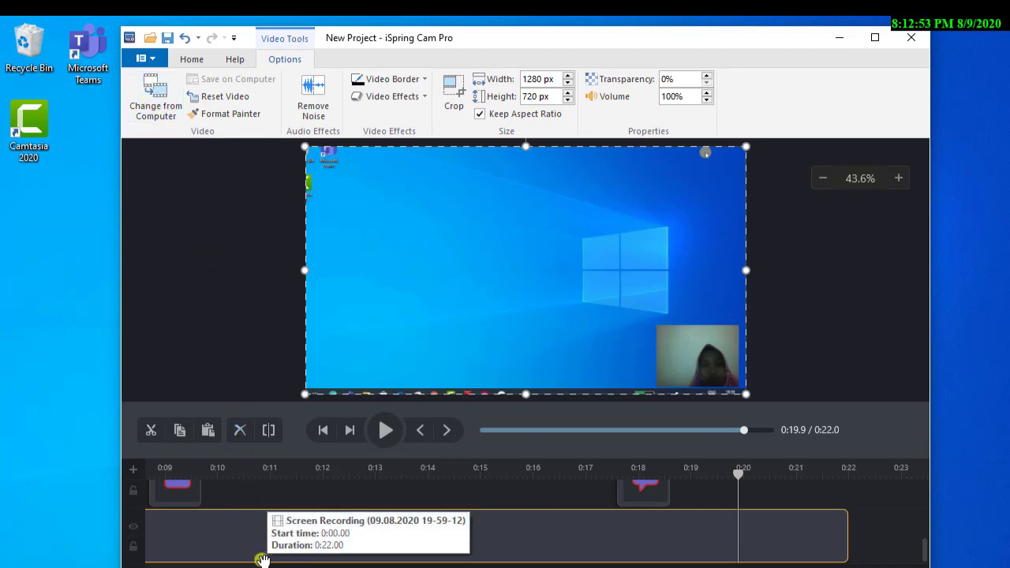
left_click(155, 115)
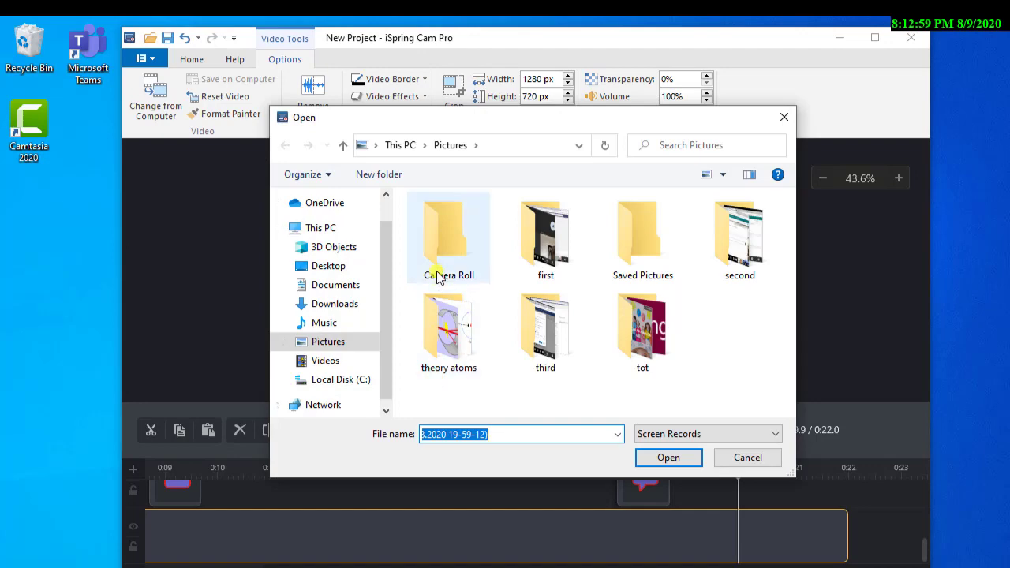
left_click(757, 455)
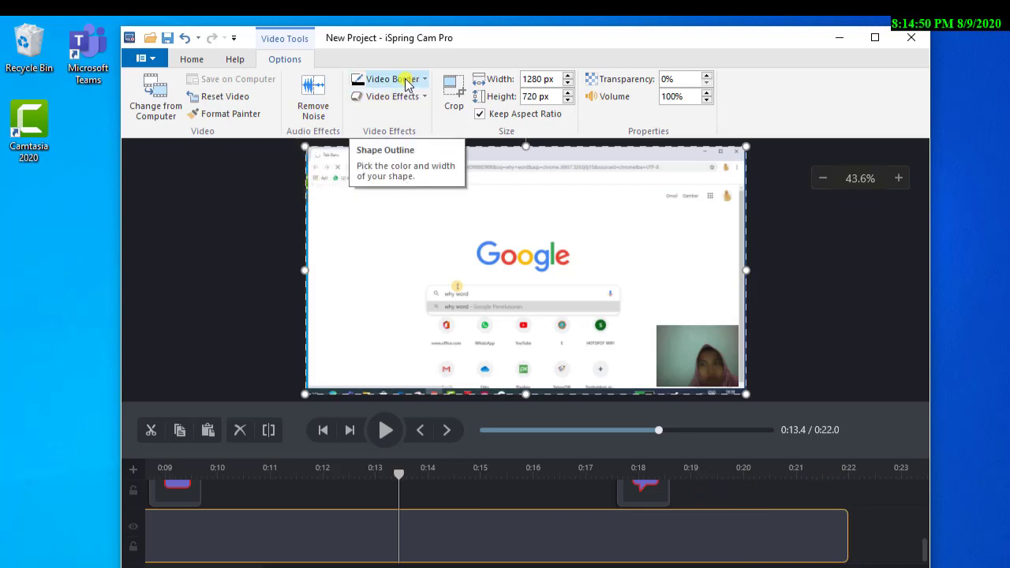
Give the screen recording clip a red video border with a weight of 8 px.
left_click(425, 80)
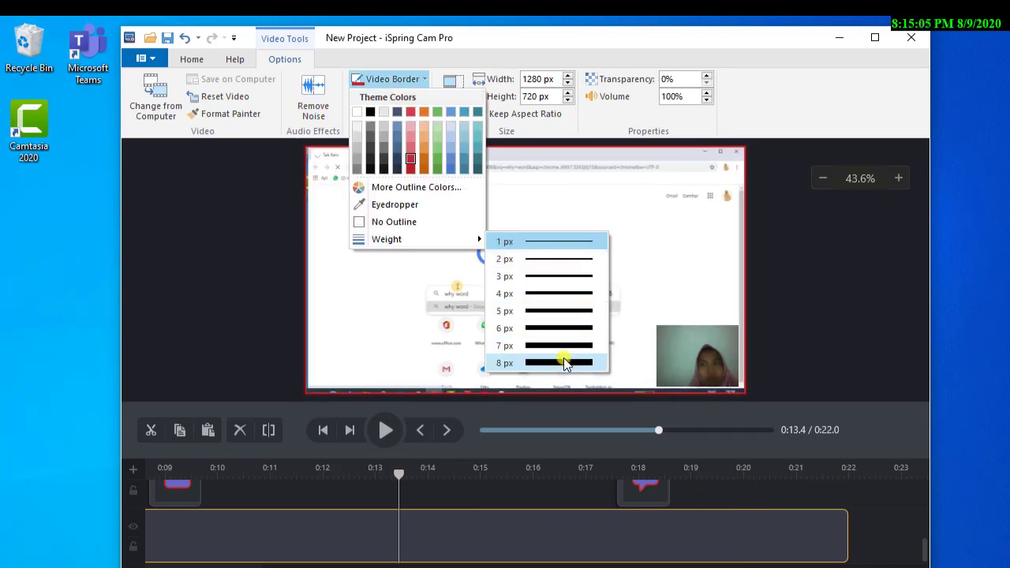
left_click(565, 363)
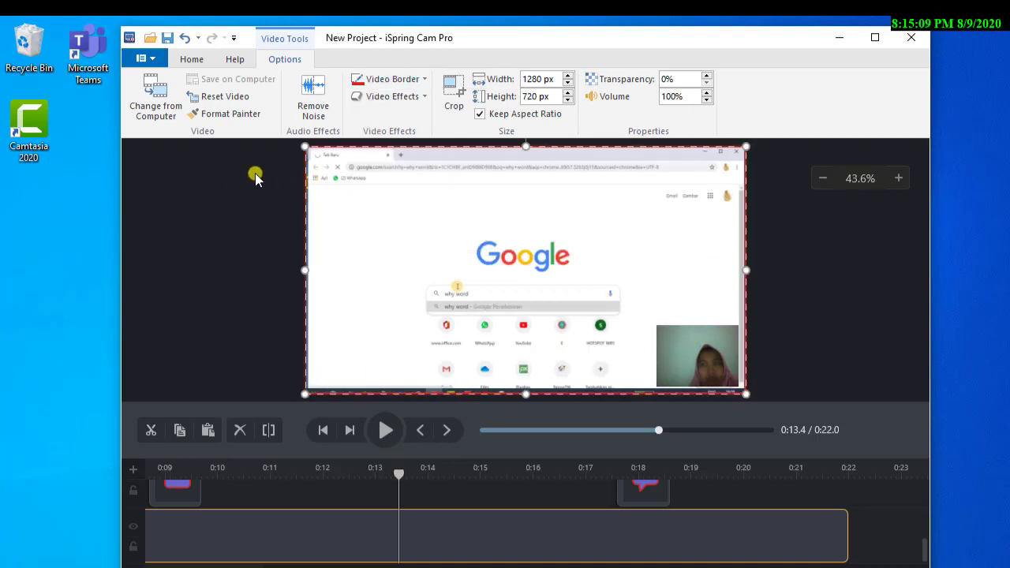
left_click(422, 80)
left_click(345, 120)
Apply the widest orange glow variation to the screen recording clip.
left_click(424, 97)
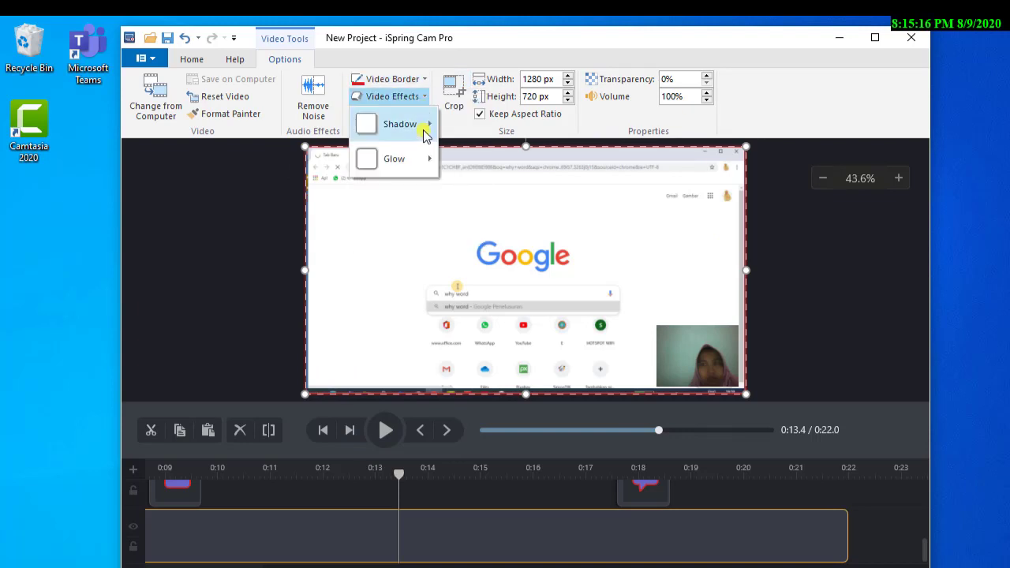
mouse_move(429, 160)
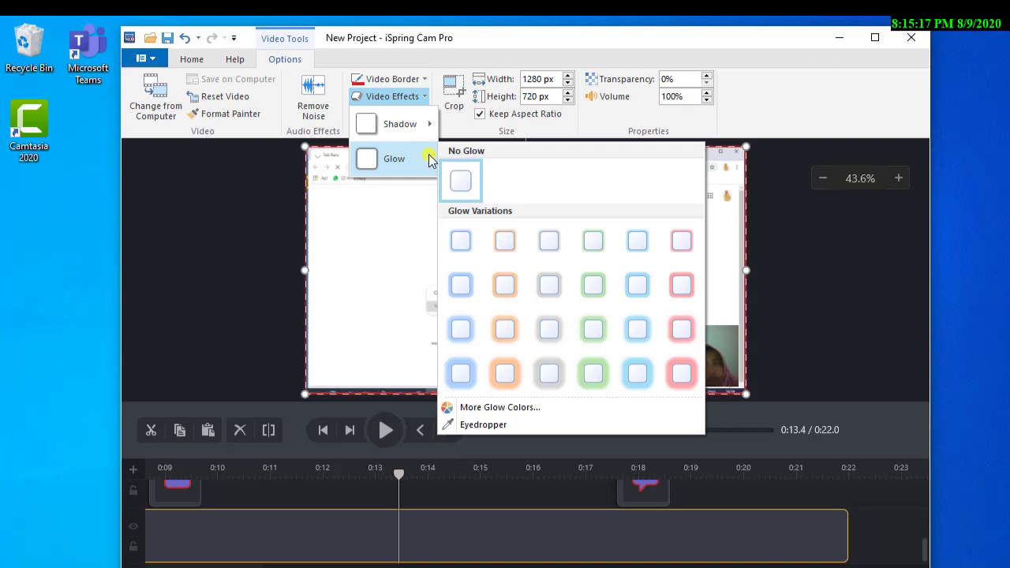
left_click(505, 375)
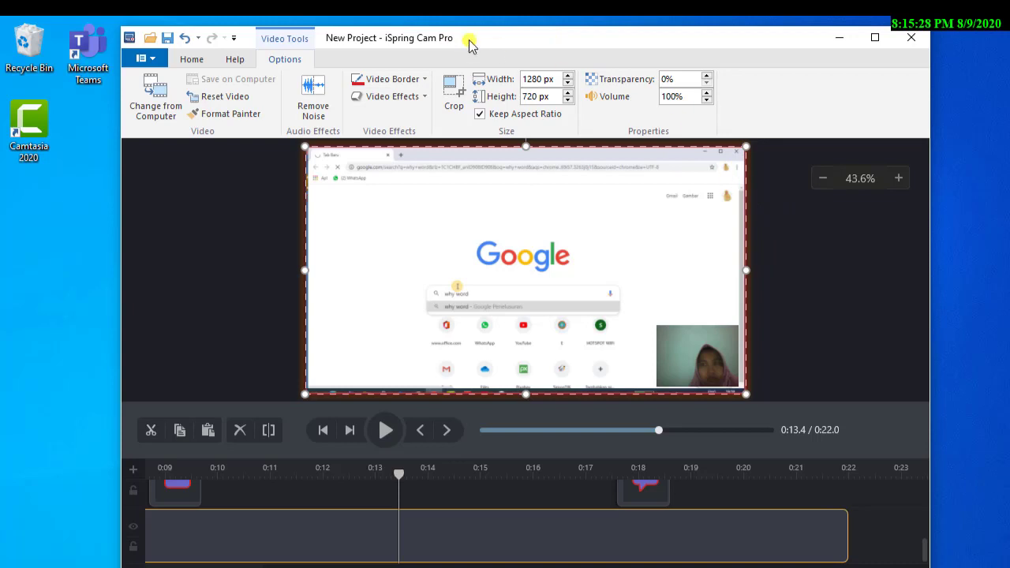
Adjust the crop along the upper edge of the screen recording and set its transparency to 0%.
left_click(455, 90)
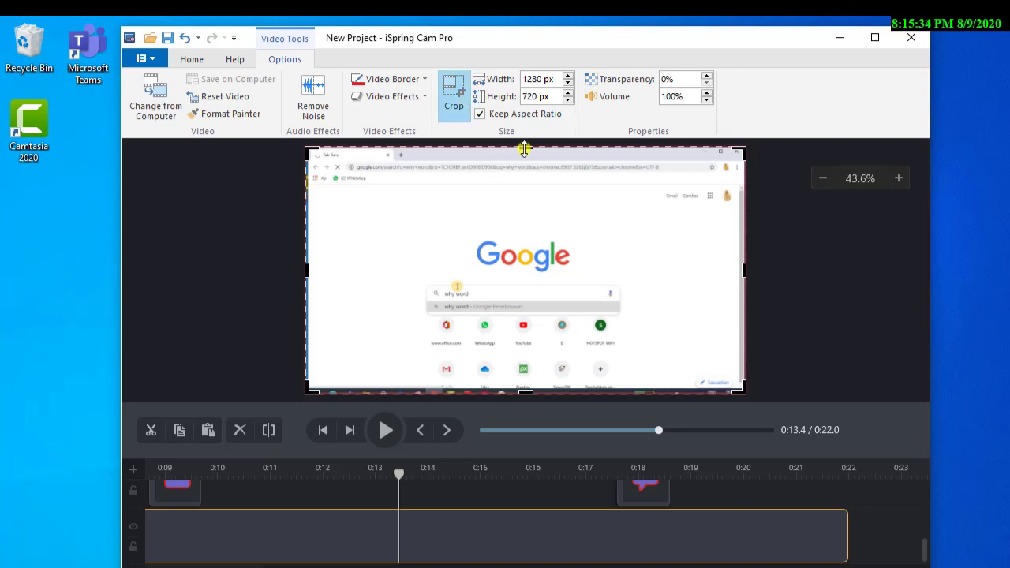
mouse_move(525, 150)
left_mouse_down()
mouse_move(529, 196)
mouse_move(528, 153)
left_mouse_up()
left_click(616, 264)
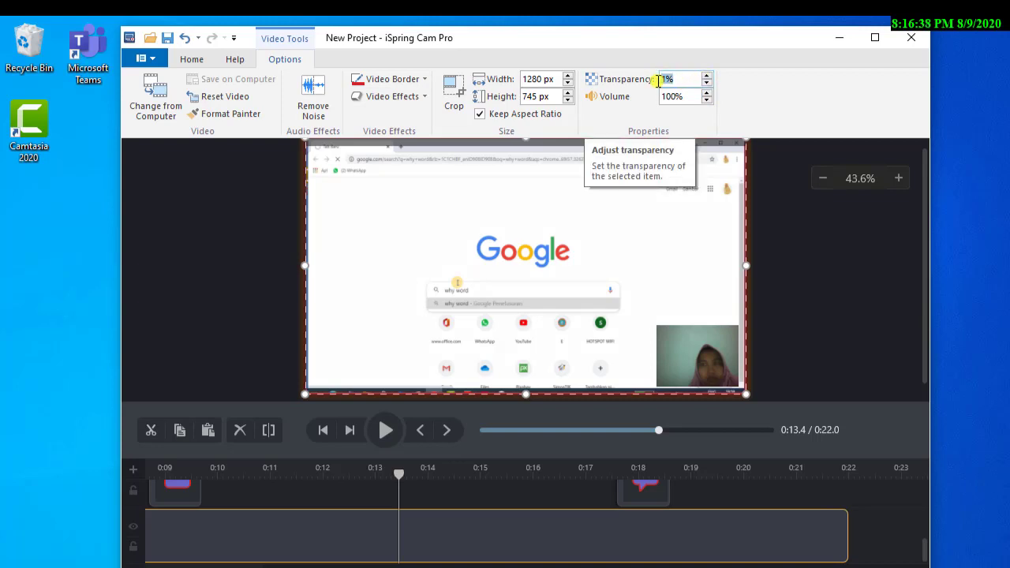
key("Return")
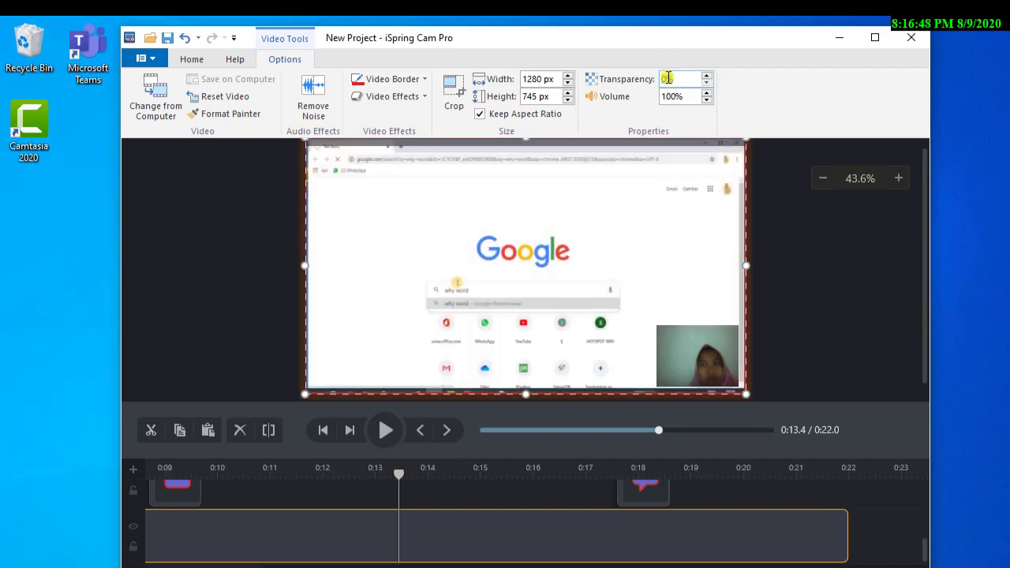
key("Return")
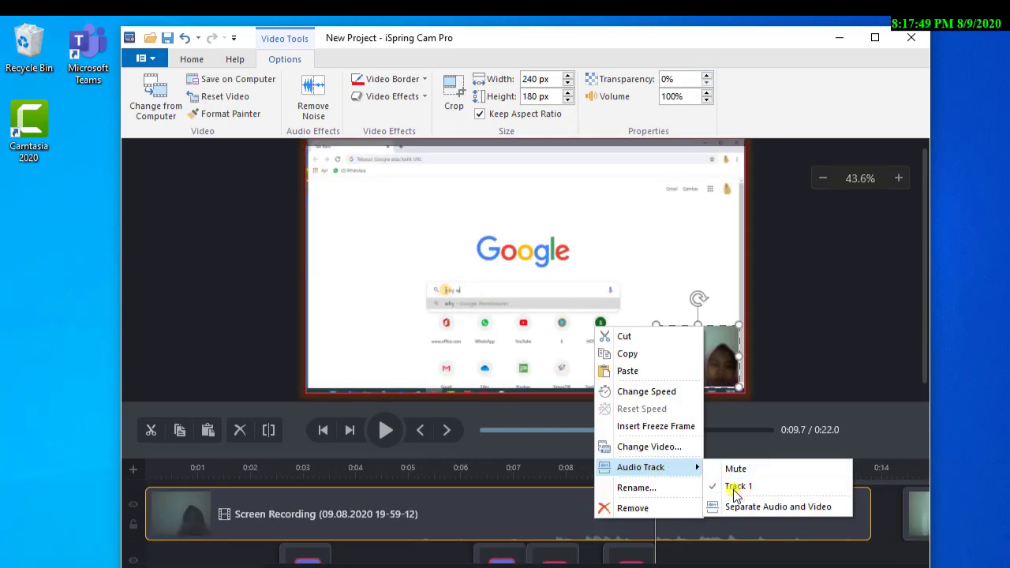
Separate the audio from the video of the first camera clip, which starts at 0:00.
left_click(492, 519)
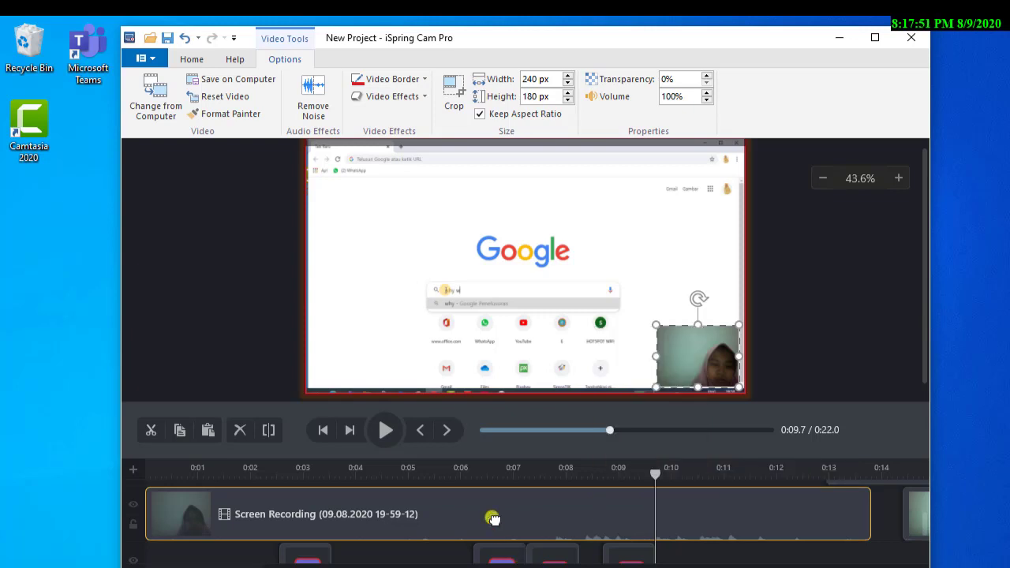
right_click(492, 517)
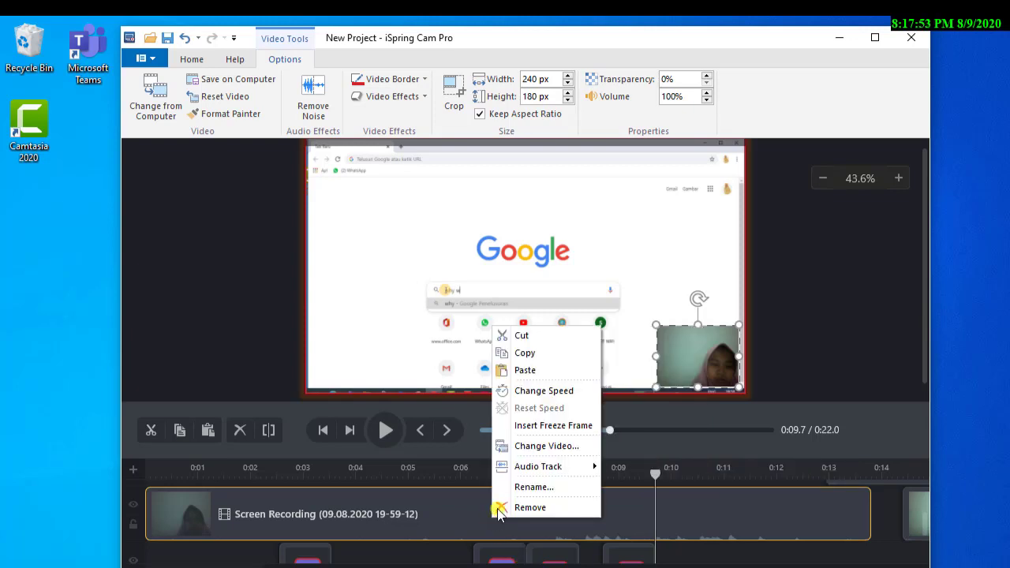
left_click(474, 530)
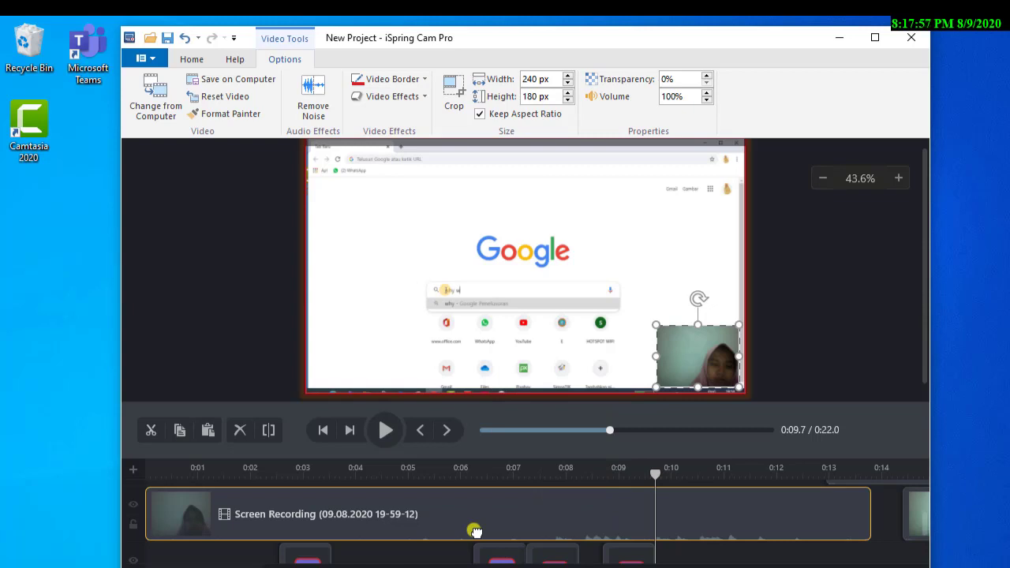
right_click(474, 530)
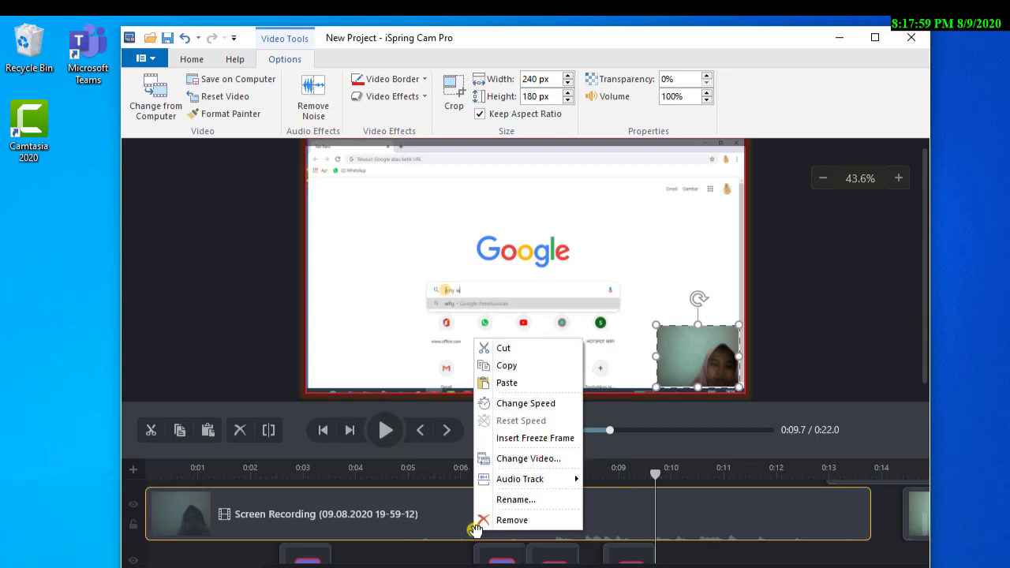
mouse_move(519, 480)
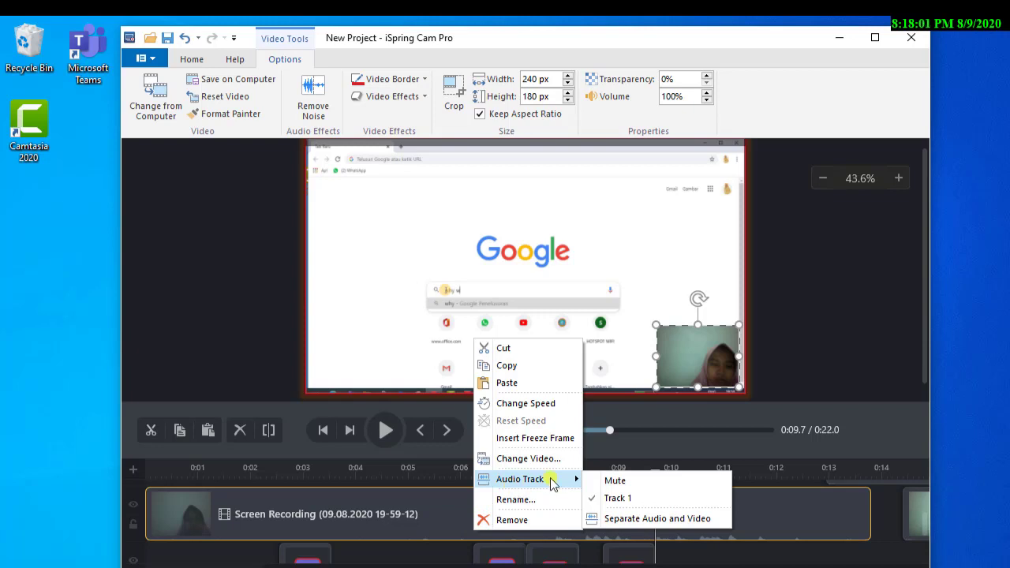
left_click(621, 524)
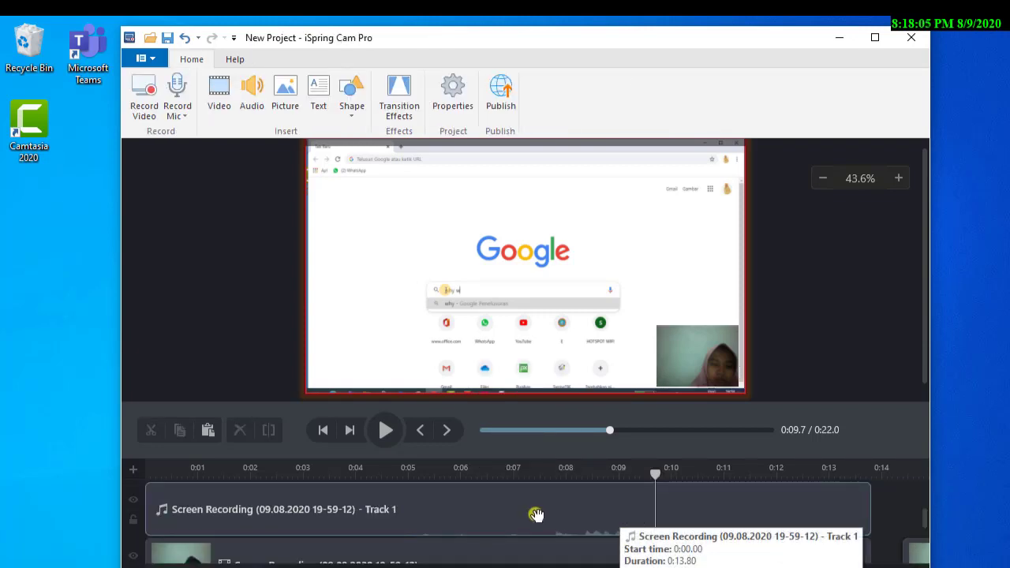
Select the separated camera video and its audio clip in turn to compare their available options.
left_click(515, 561)
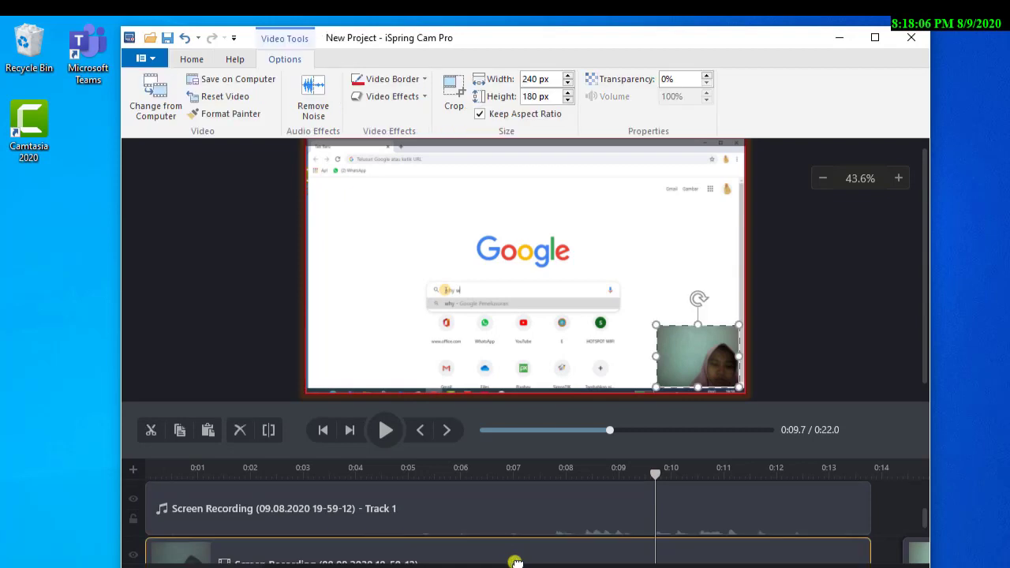
left_click(507, 520)
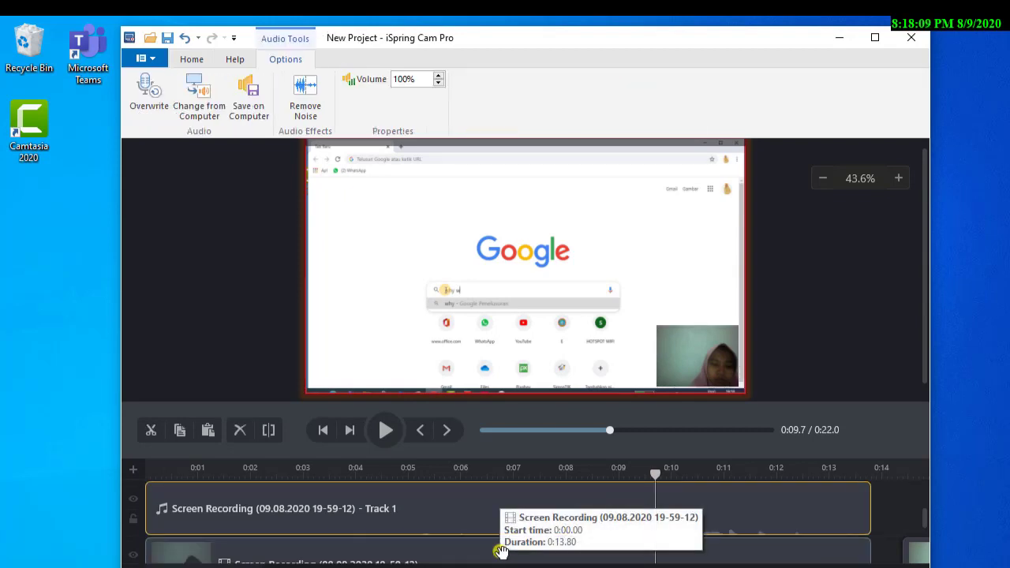
left_click(500, 551)
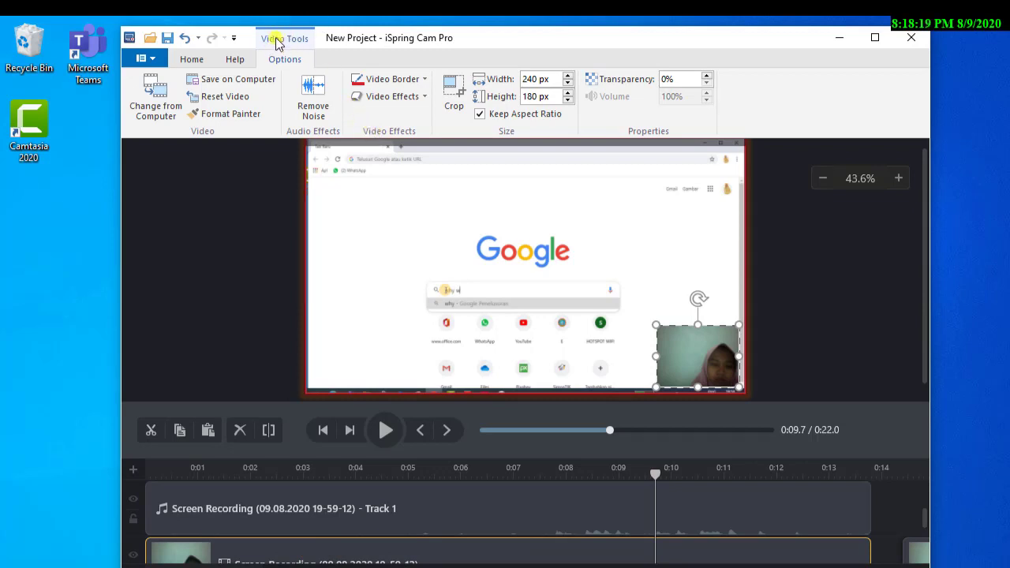
left_click(424, 523)
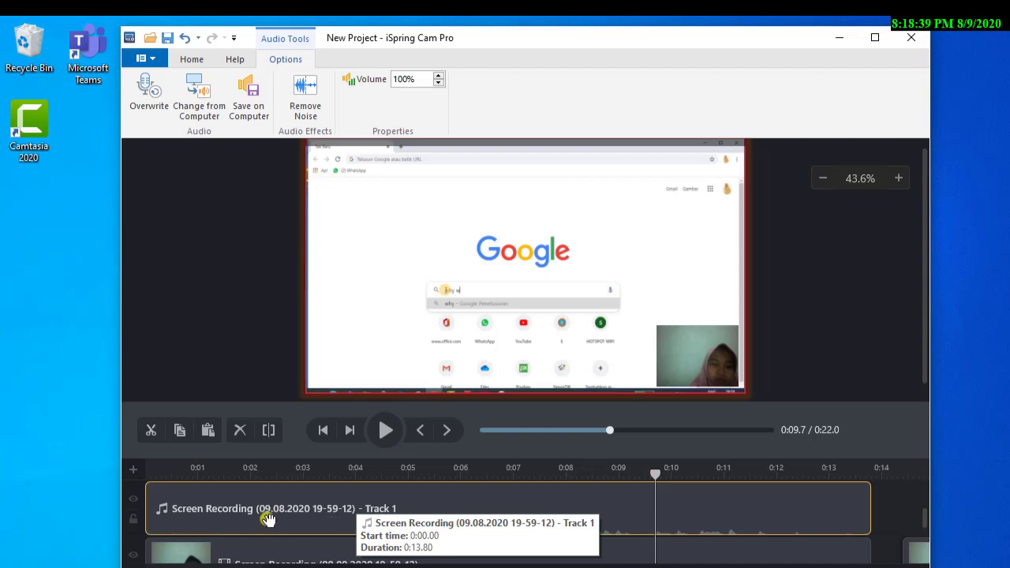
left_click(141, 96)
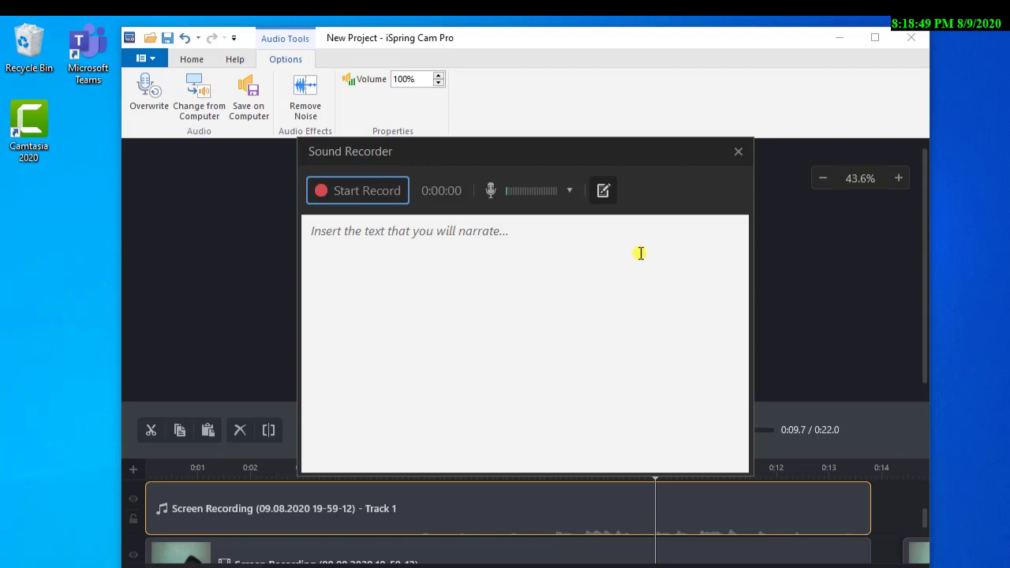
left_click(736, 155)
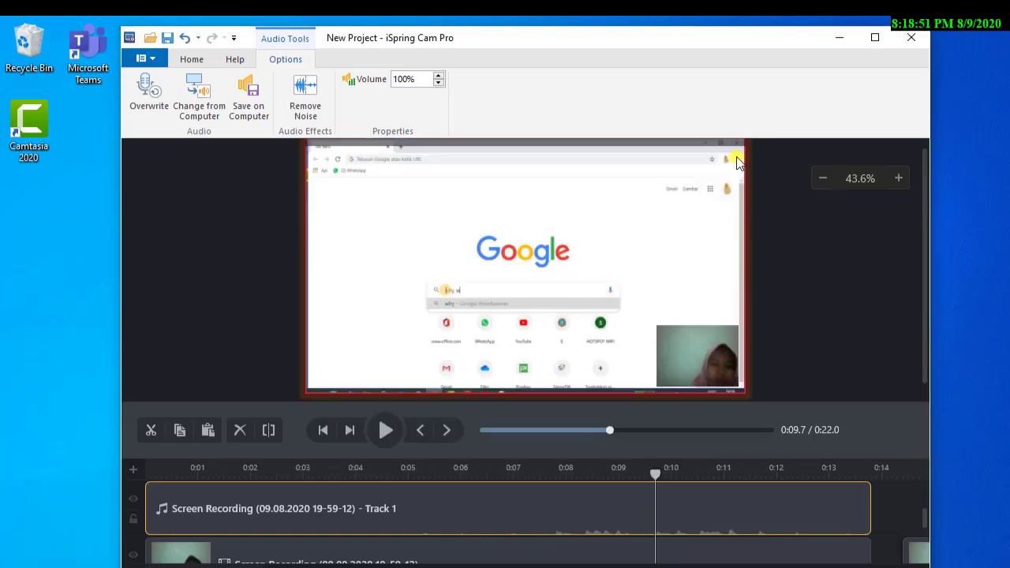
left_click(199, 100)
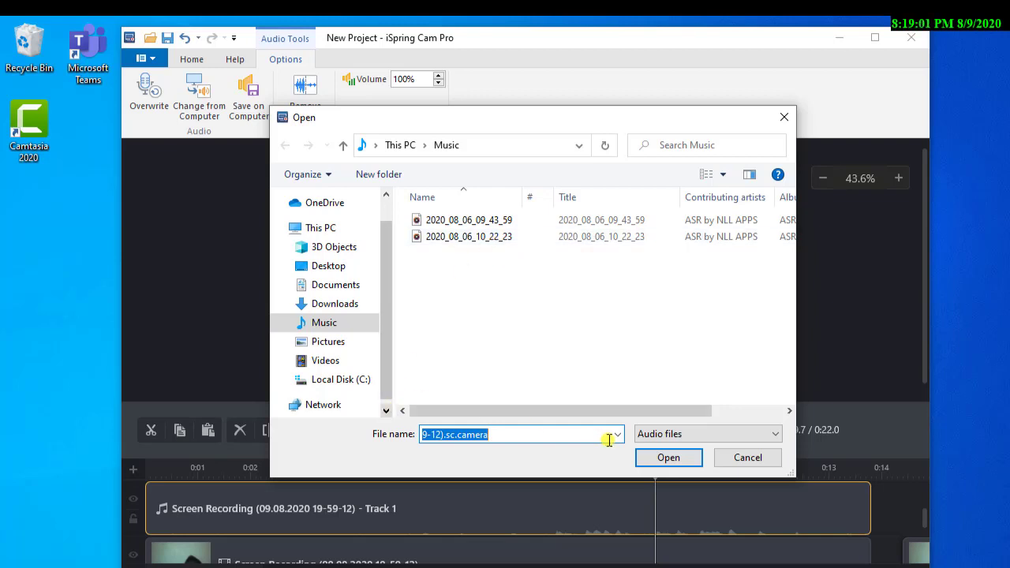
left_click(730, 456)
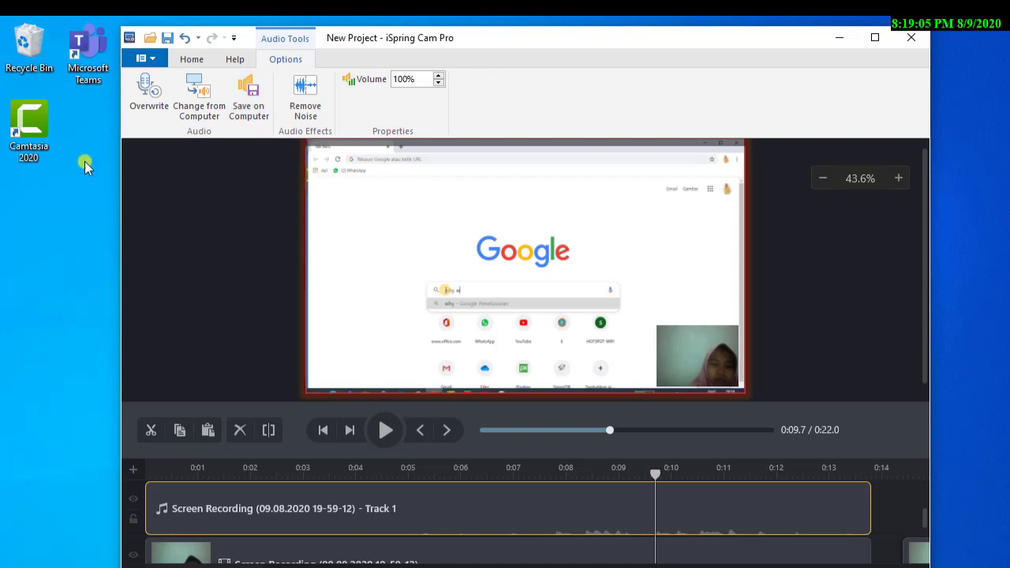
left_click(245, 116)
Remove the noise from the separated audio clip and raise its volume to 400%.
left_click(303, 101)
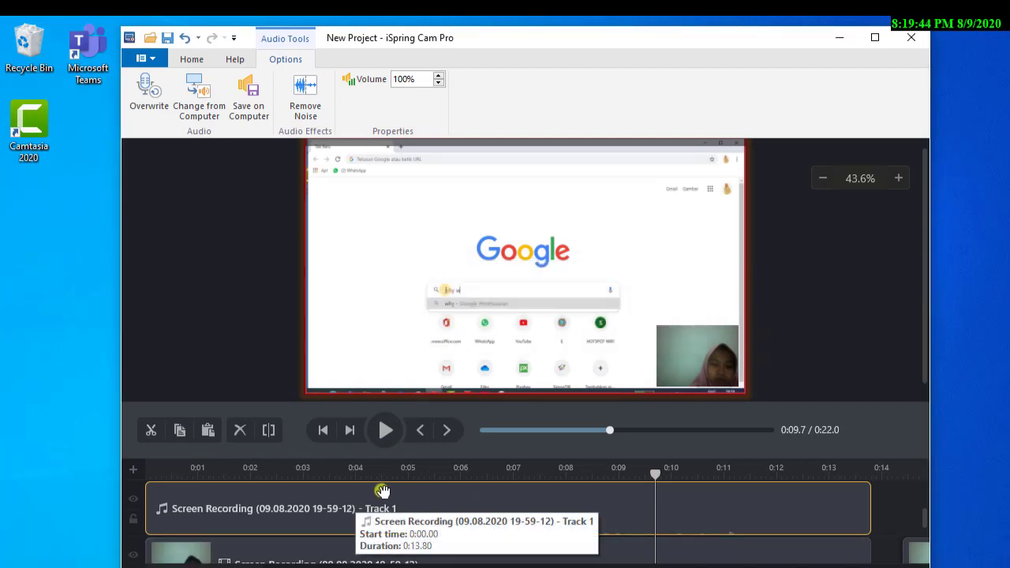
left_click(439, 76)
left_click(439, 75)
left_click(439, 76)
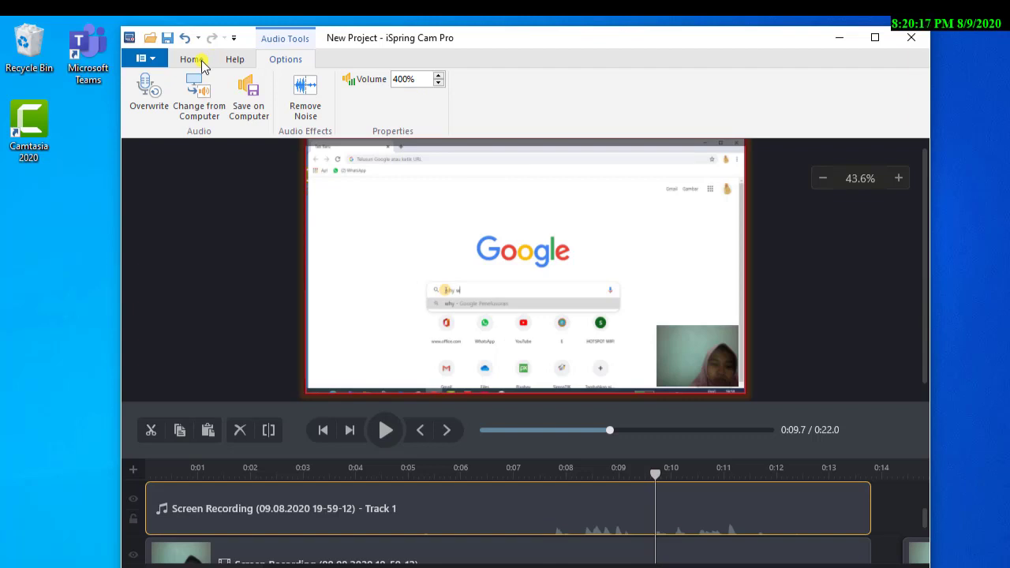
left_click(192, 59)
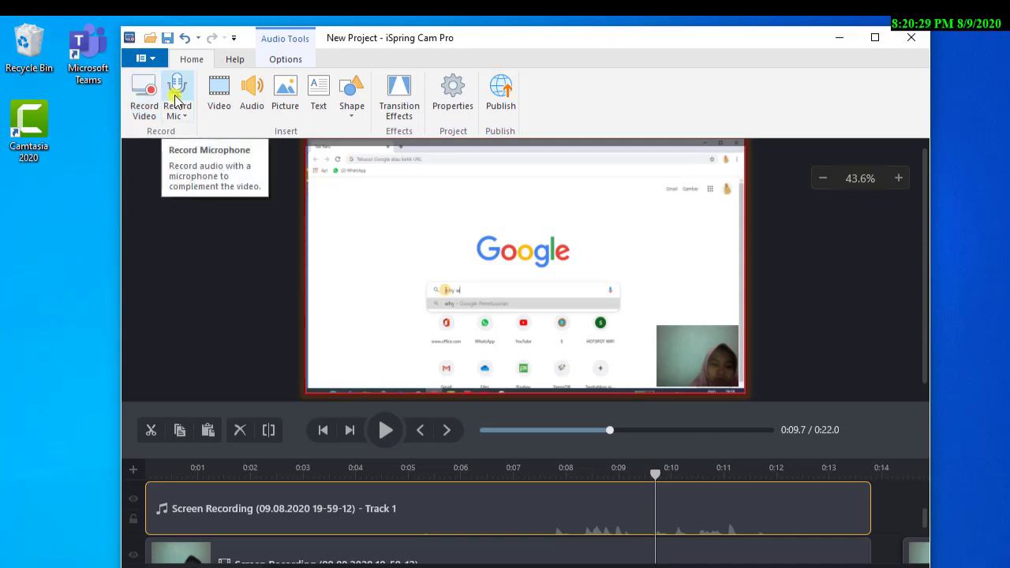
left_click(219, 111)
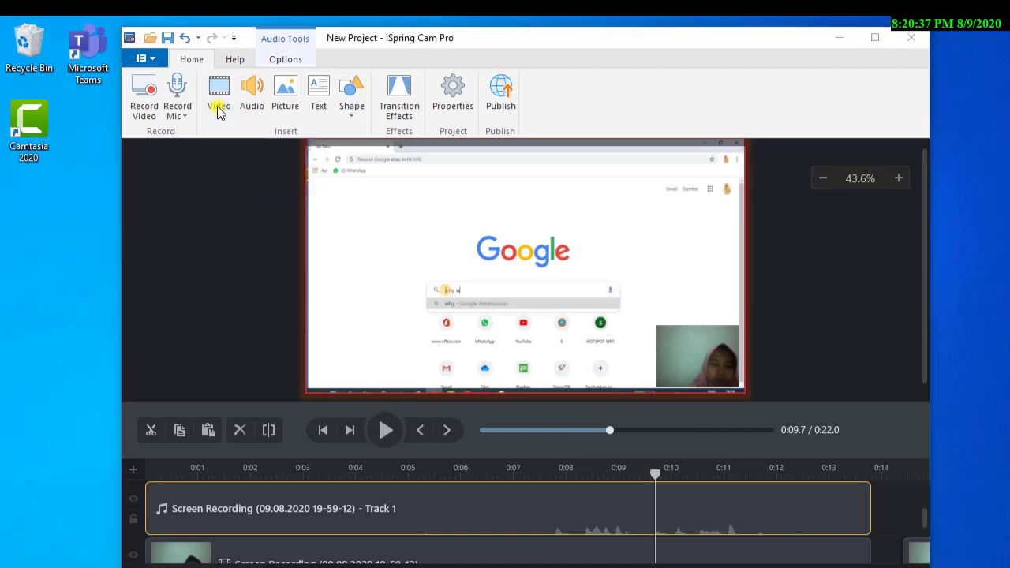
left_click(722, 458)
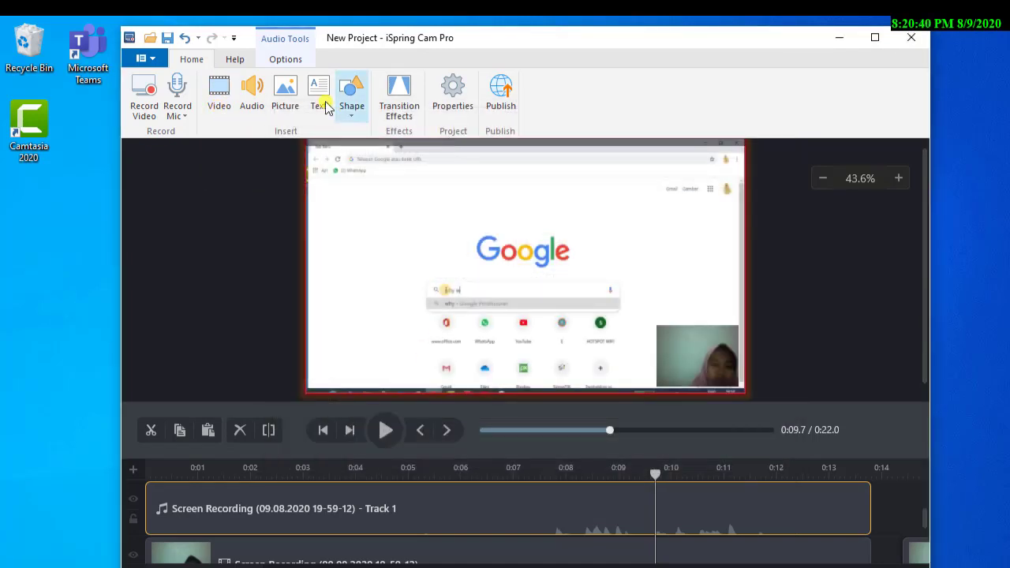
left_click(243, 117)
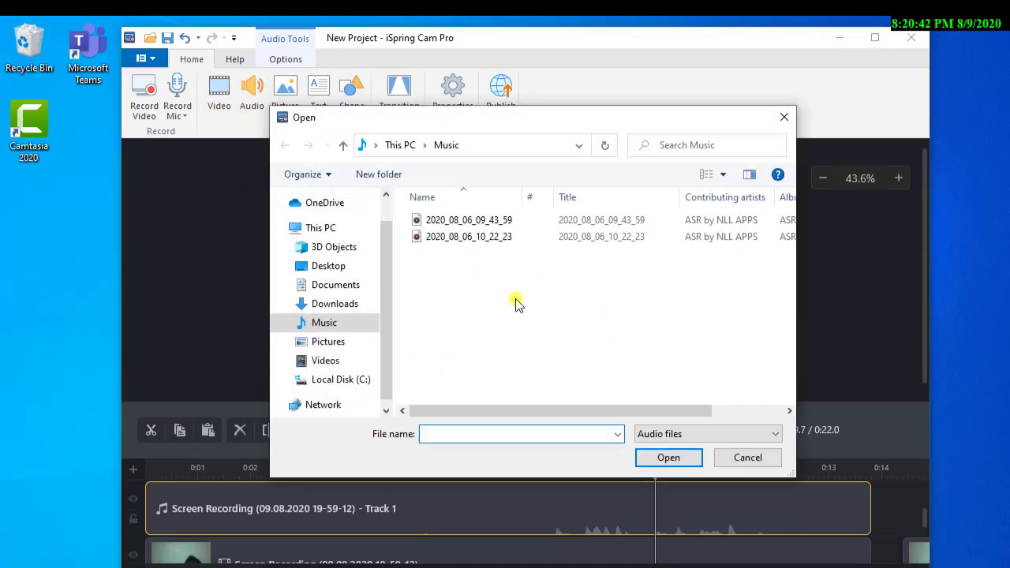
left_click(726, 464)
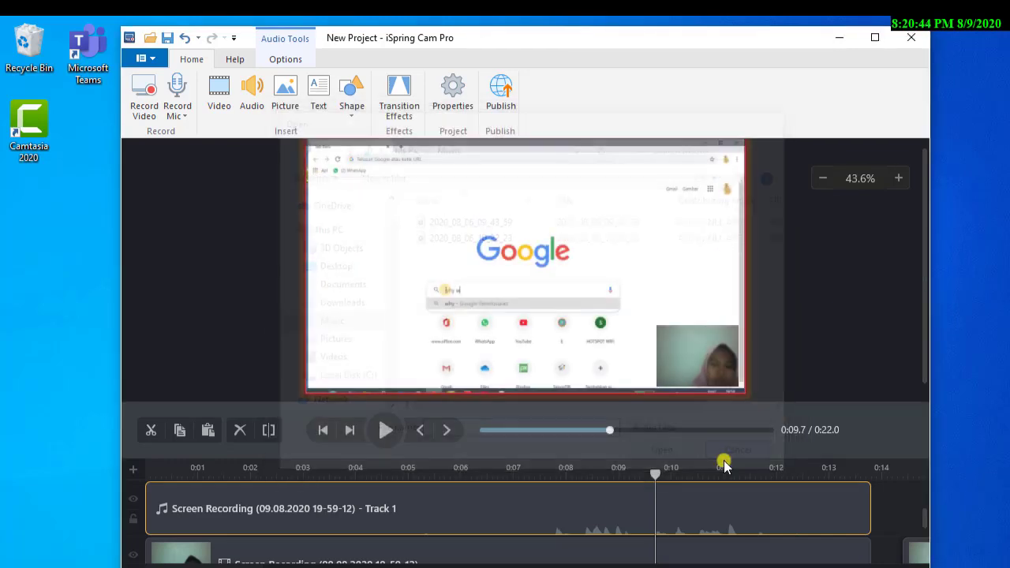
Insert the picture 125843-OSCVR0-64 at 0:09.7 and replace it with the win cut image.
left_click(285, 94)
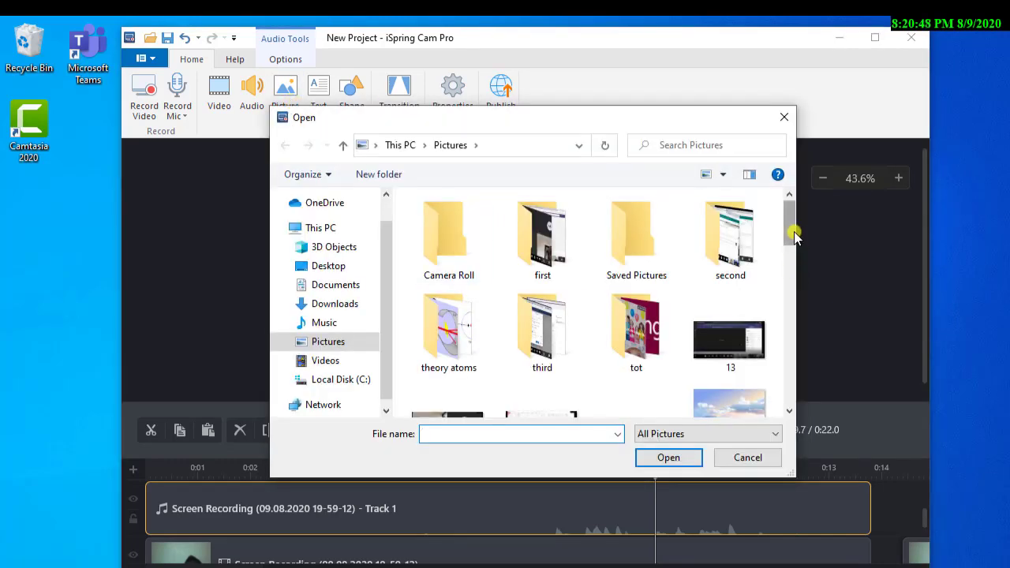
scroll(789, 248, "down", 5)
left_click(726, 360)
left_click(668, 457)
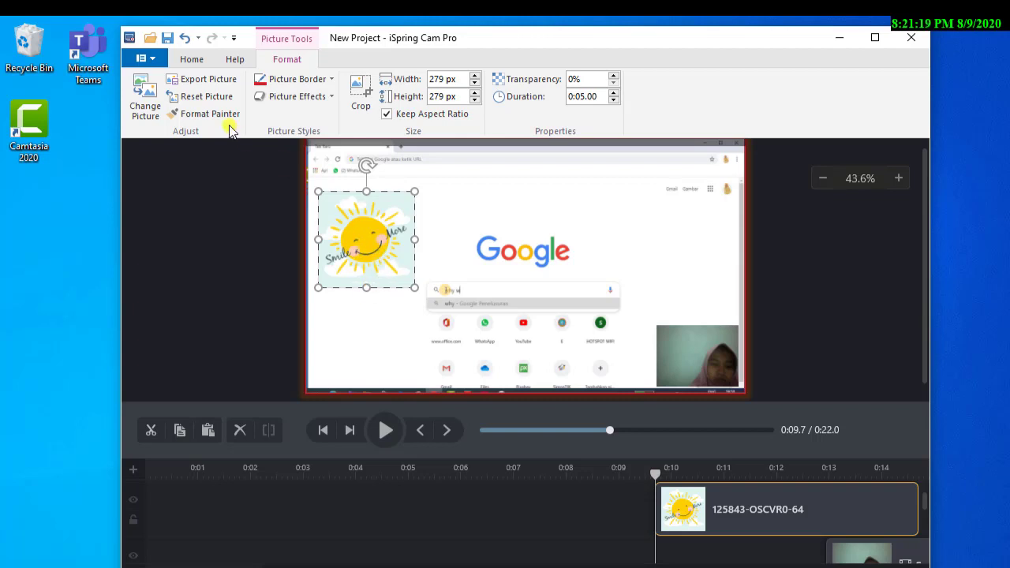
left_click(144, 112)
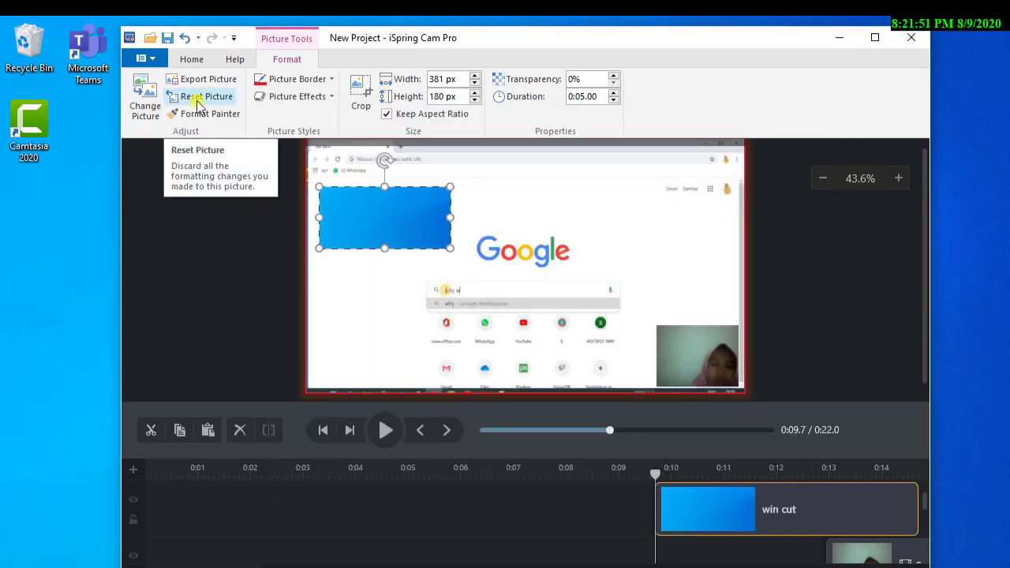
Try shrinking the win cut picture to about 314 × 148 px and discard its formatting changes with Reset Picture.
left_click(198, 105)
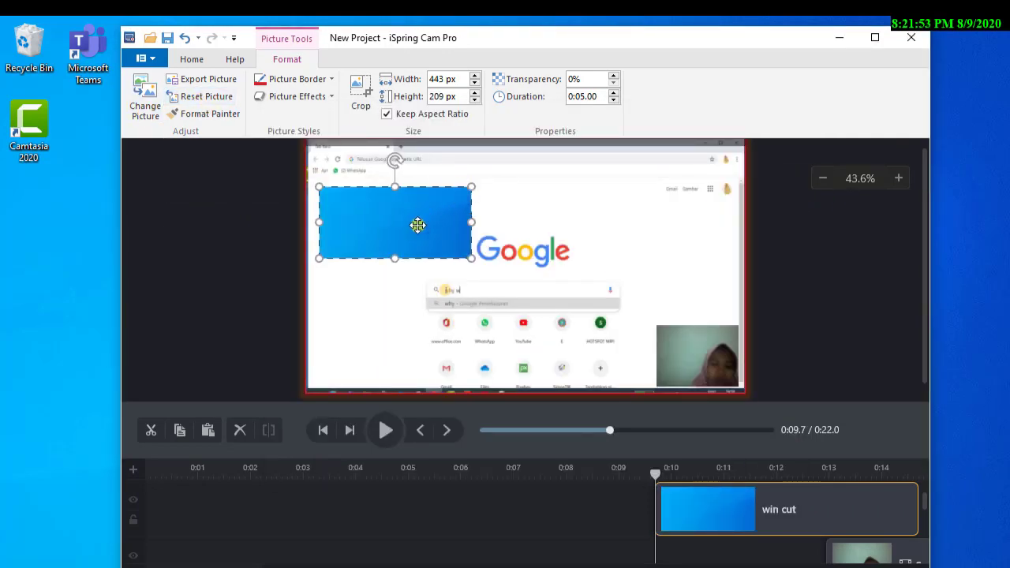
left_click_drag(473, 260, 427, 237)
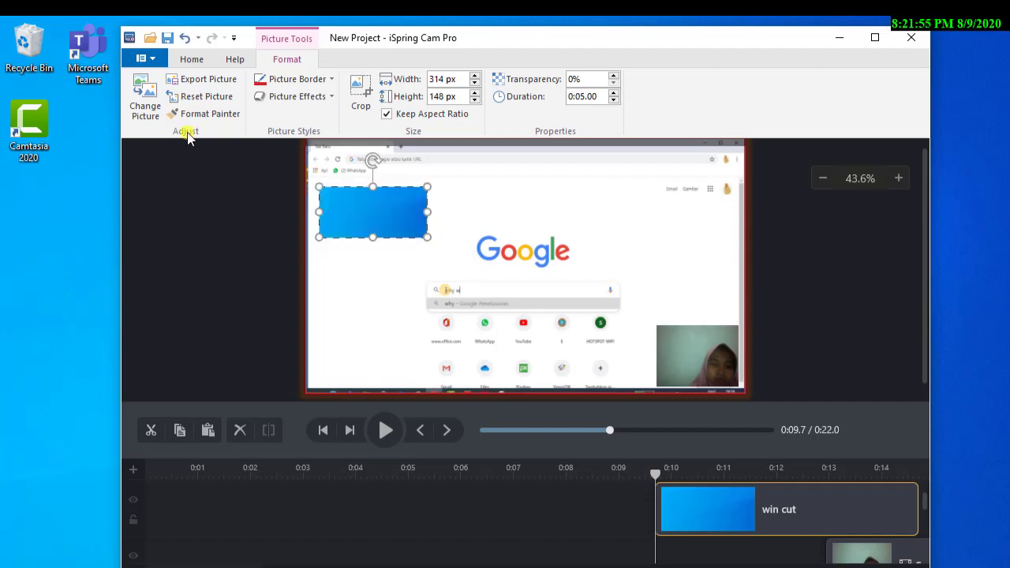
left_click(185, 101)
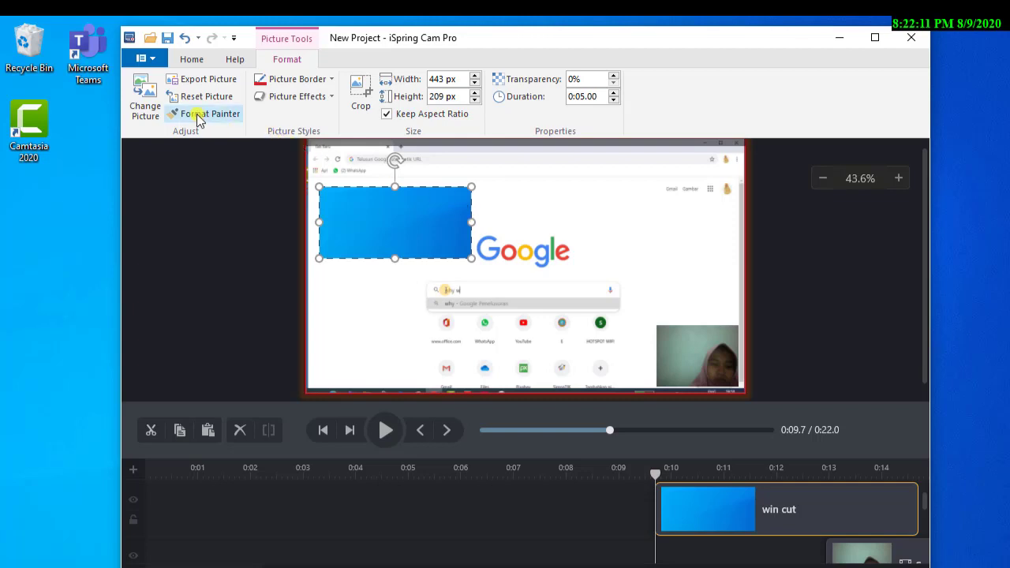
Give the win cut picture a dark red border with a weight of 8 px.
left_click(320, 82)
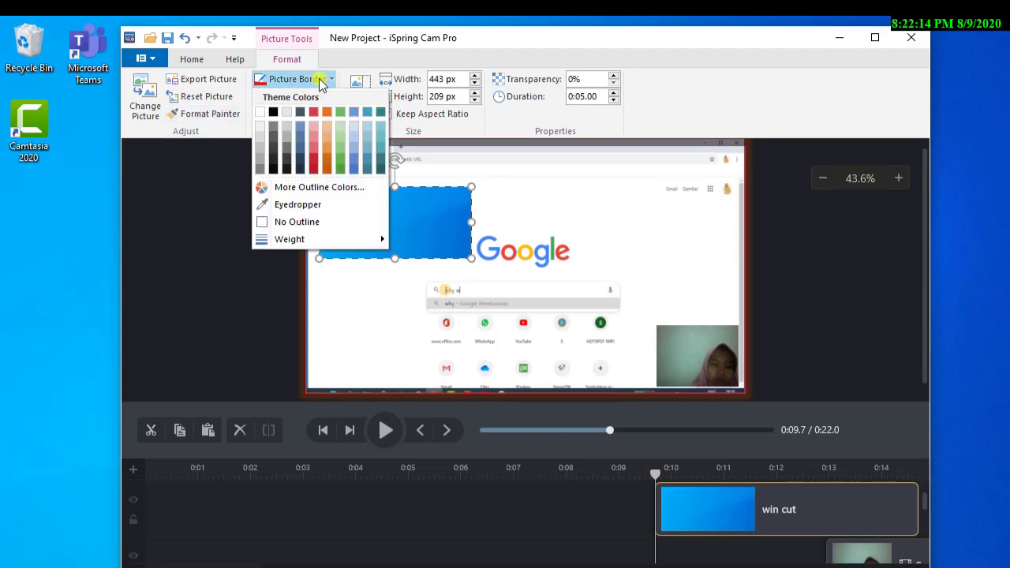
left_click(318, 172)
left_click(324, 82)
mouse_move(342, 248)
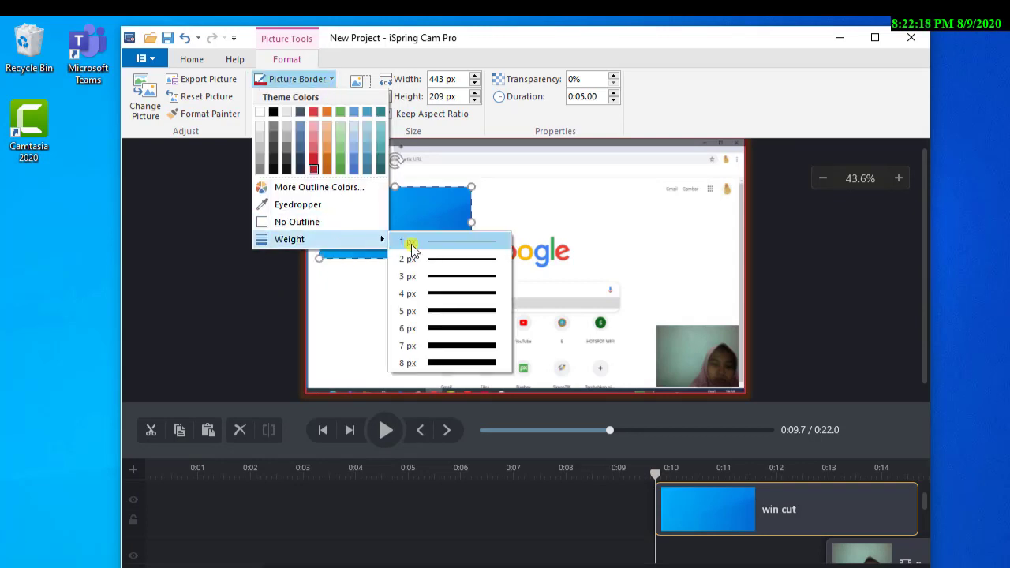
left_click(465, 360)
left_click(381, 304)
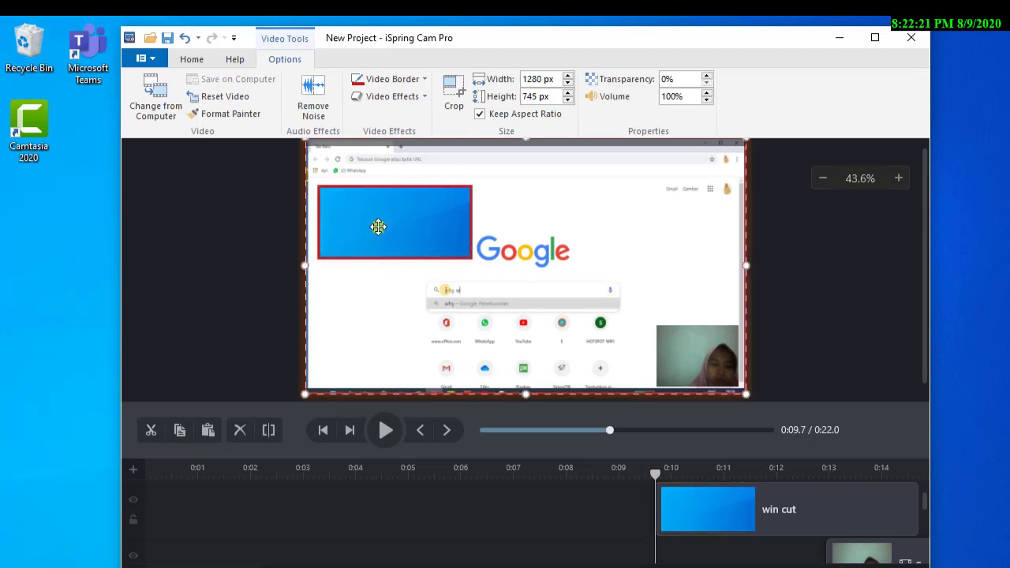
Apply the widest red glow variation to the win cut picture and crop its right side to a width of about 307 px.
left_click(388, 235)
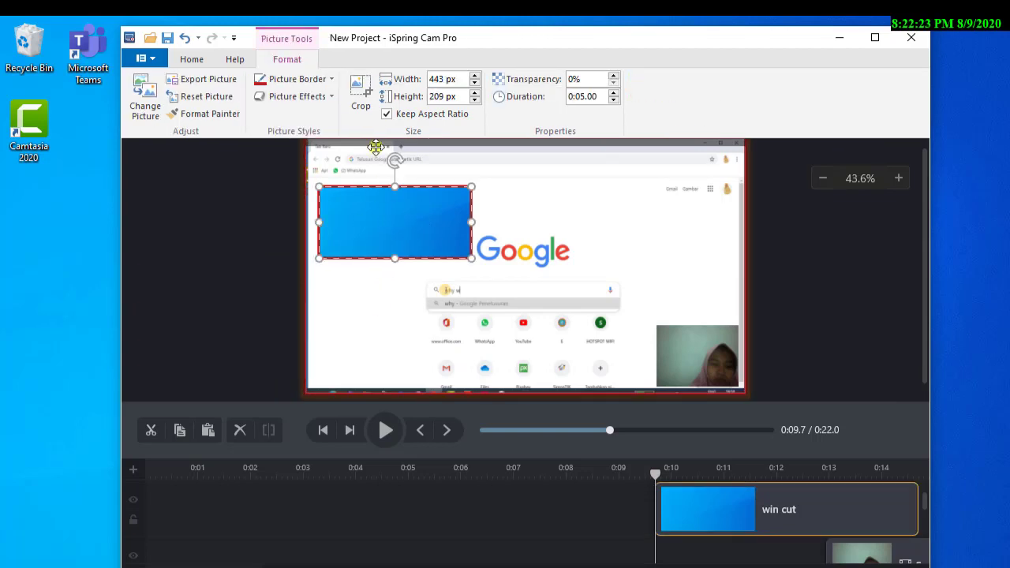
left_click(331, 101)
mouse_move(317, 162)
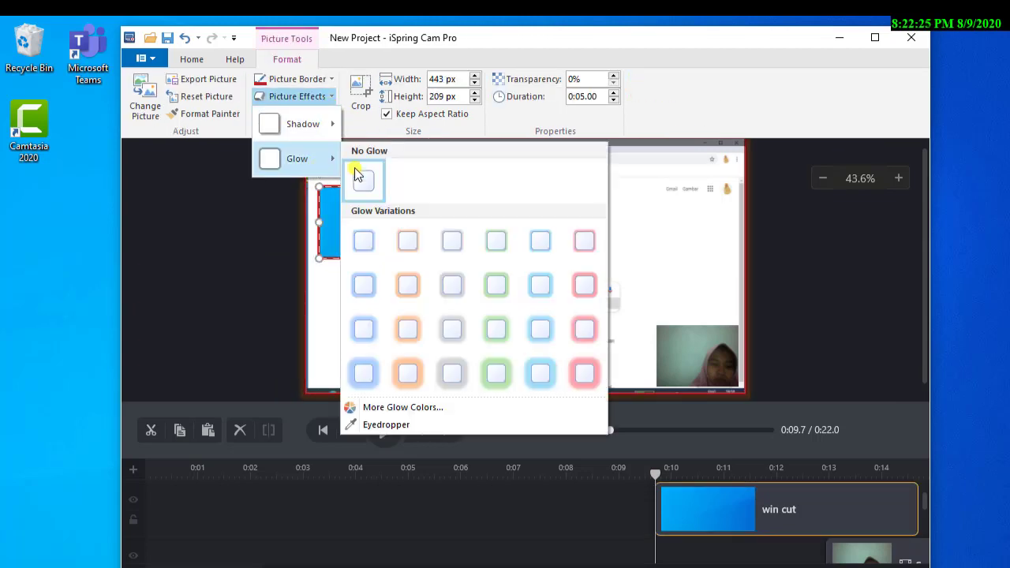
left_click(587, 380)
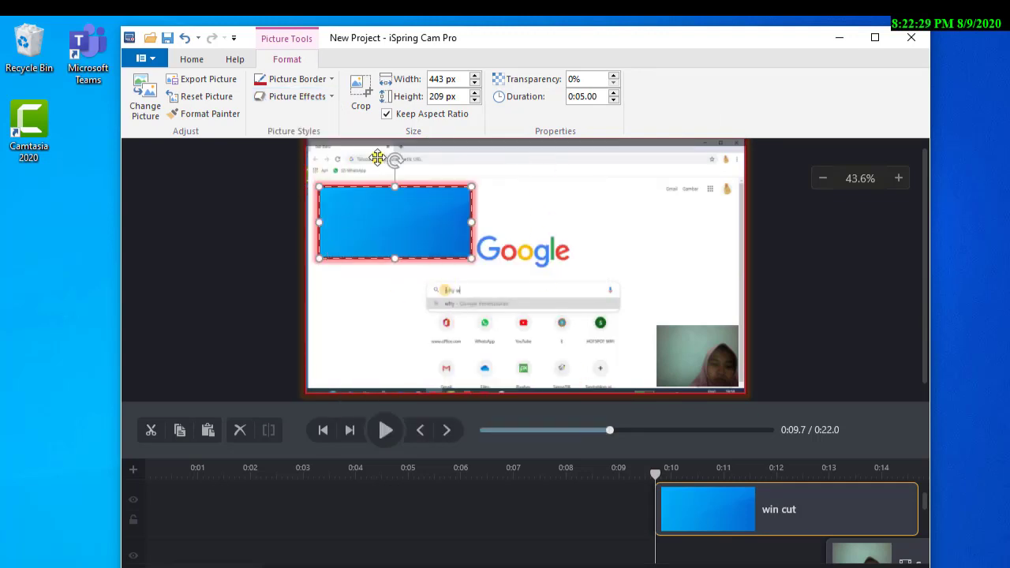
left_click(361, 91)
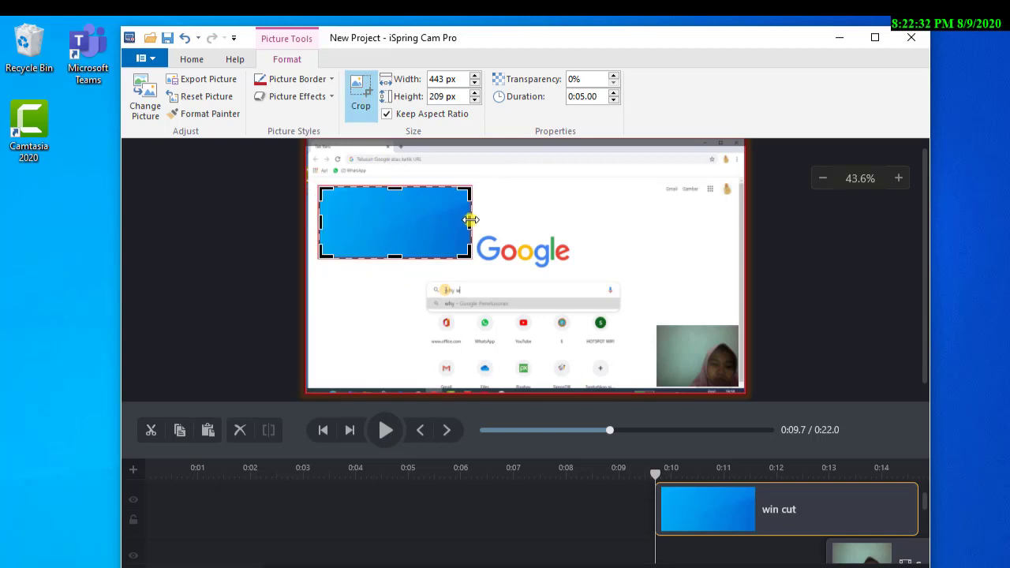
left_click_drag(470, 221, 423, 225)
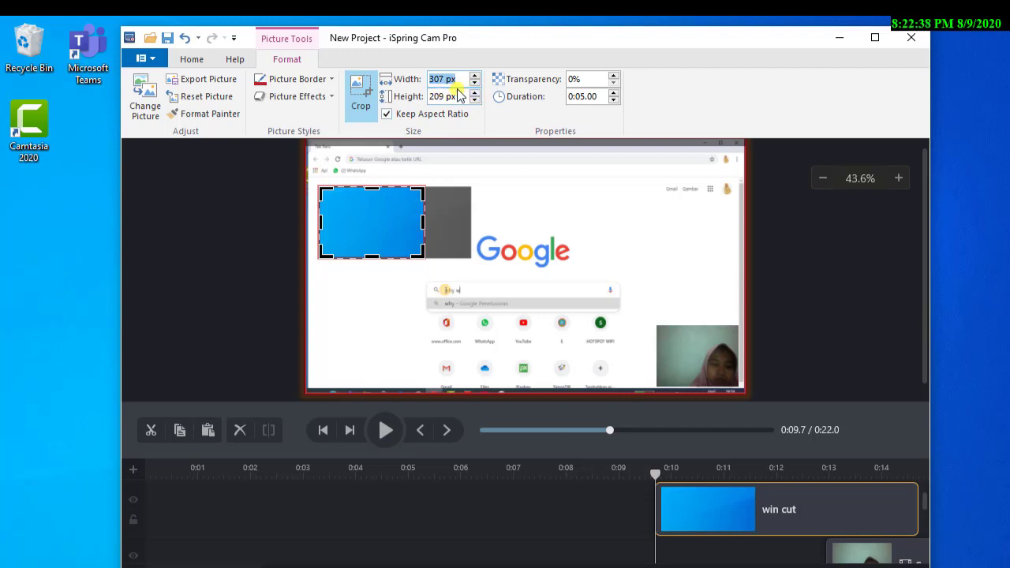
Try a transparency of 100% on the win cut picture and undo the change.
left_click(579, 78)
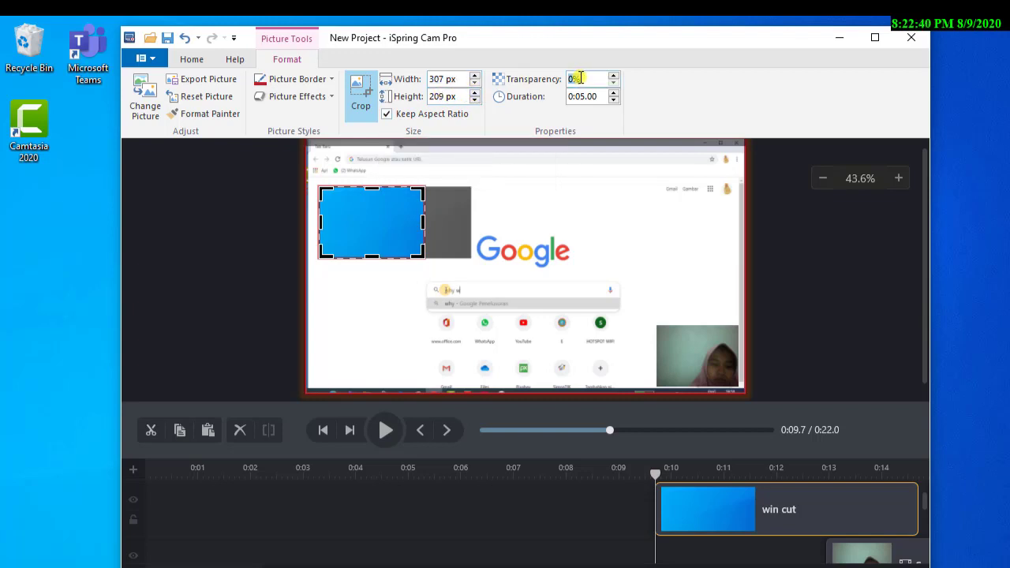
type("100")
key("Return")
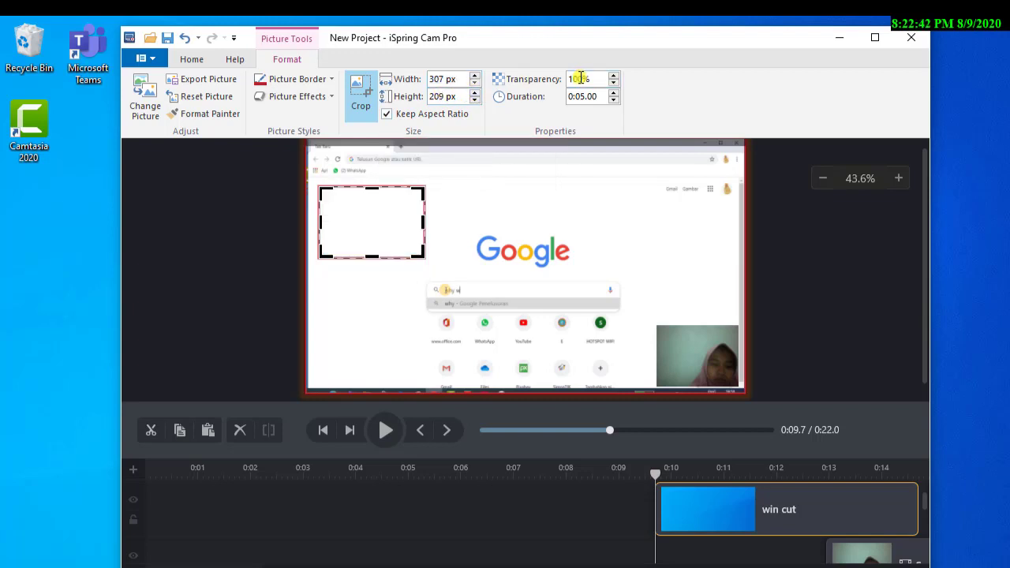
key("ctrl+z")
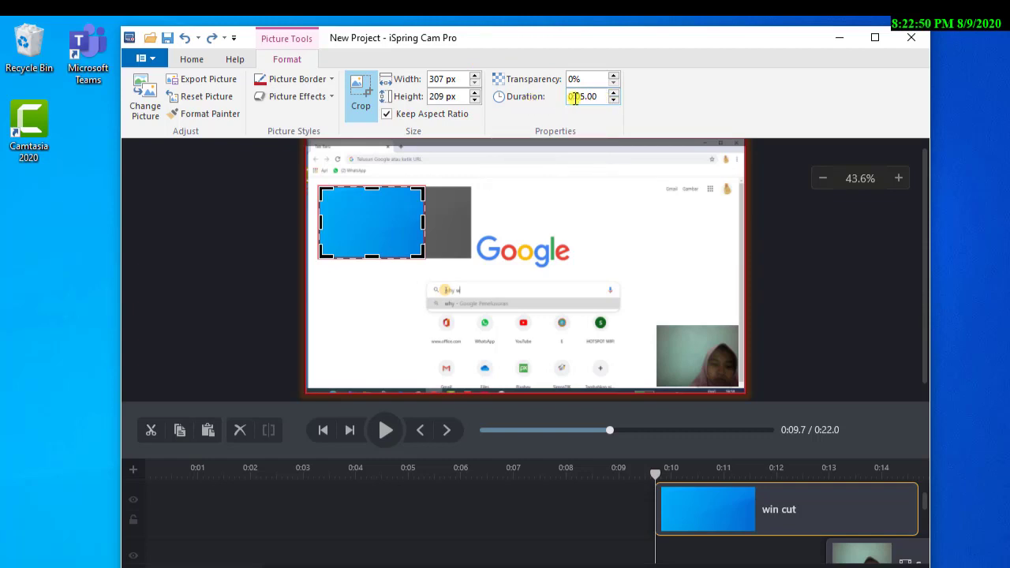
Add a text box about 210 × 87 px reading "Hello..." over the win cut picture and change its shape to an oval speech bubble.
left_click(197, 63)
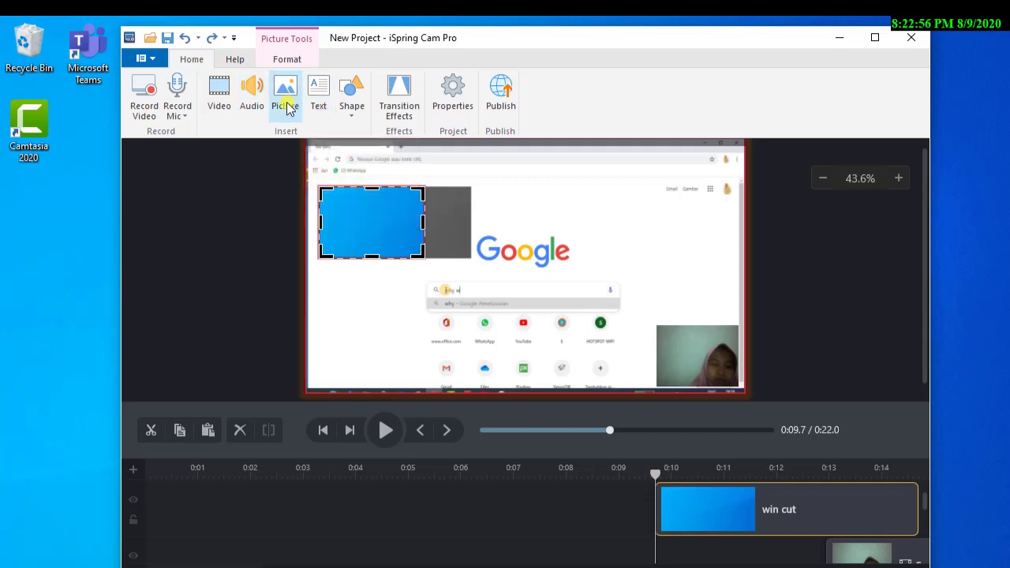
left_click(319, 108)
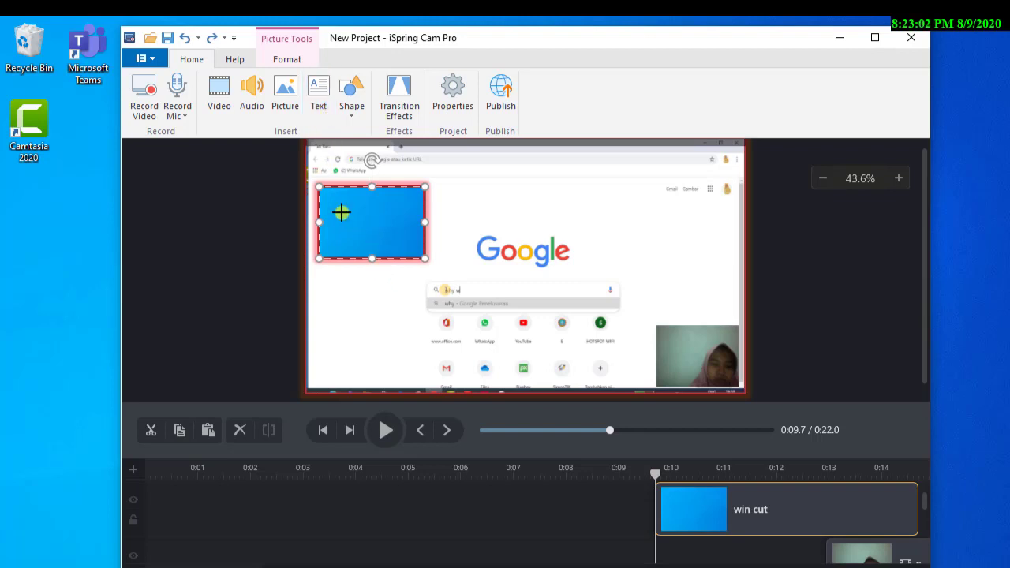
left_click_drag(338, 214, 410, 244)
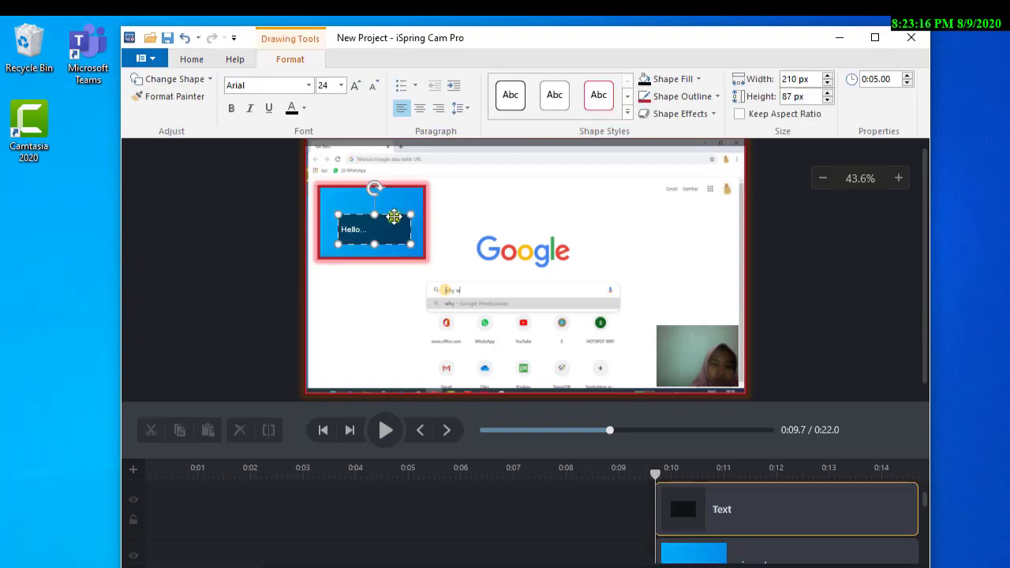
left_click_drag(390, 212, 388, 205)
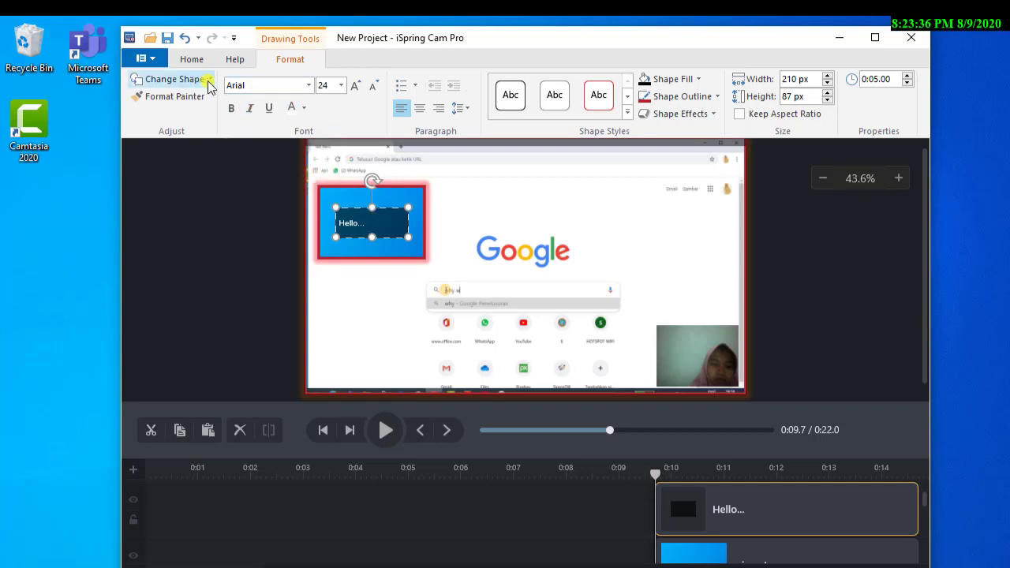
left_click(207, 80)
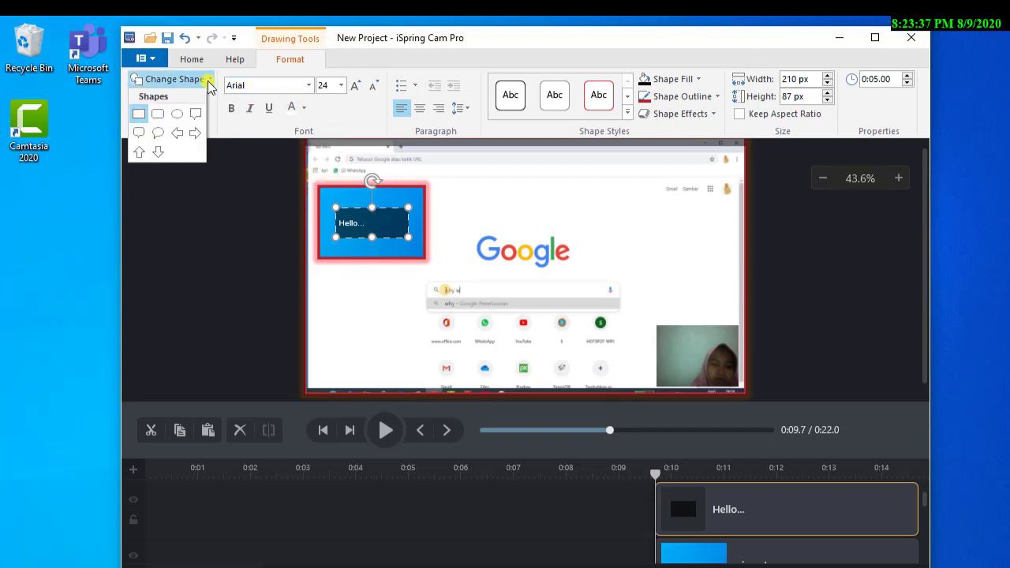
left_click(145, 135)
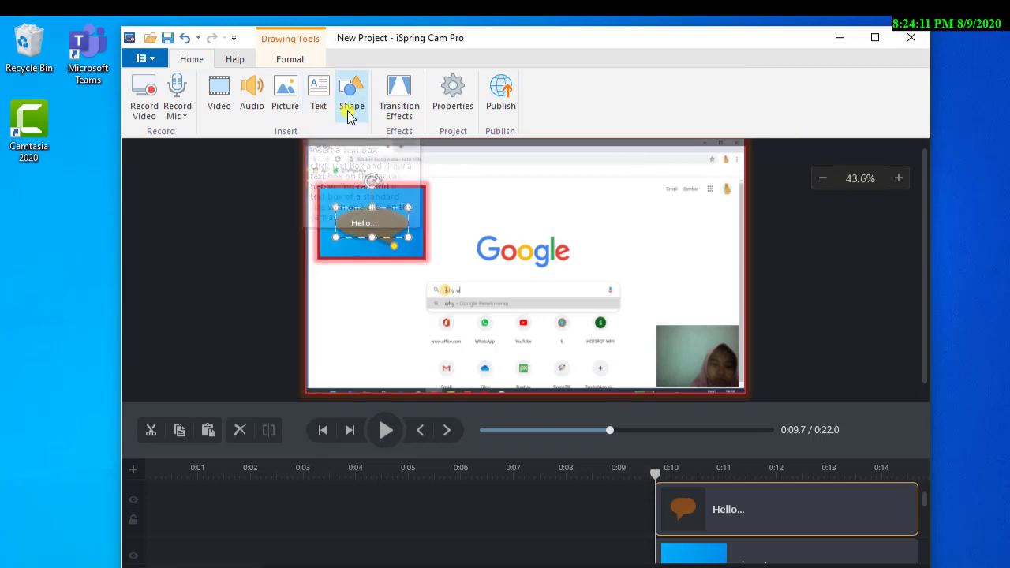
Show the transition effects and split the screen recording clip at about 0:04.8.
left_click(418, 116)
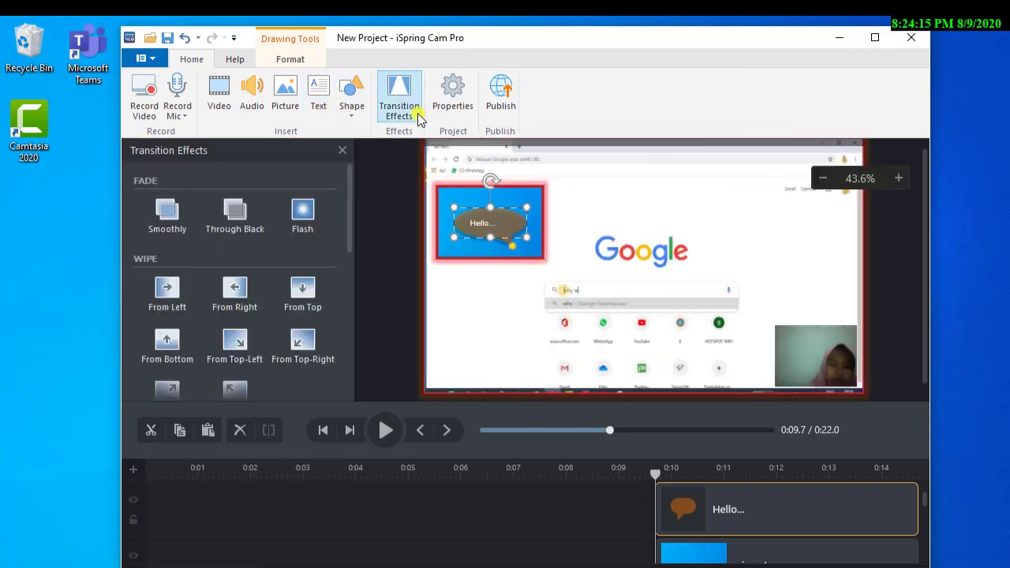
left_click_drag(923, 500, 927, 543)
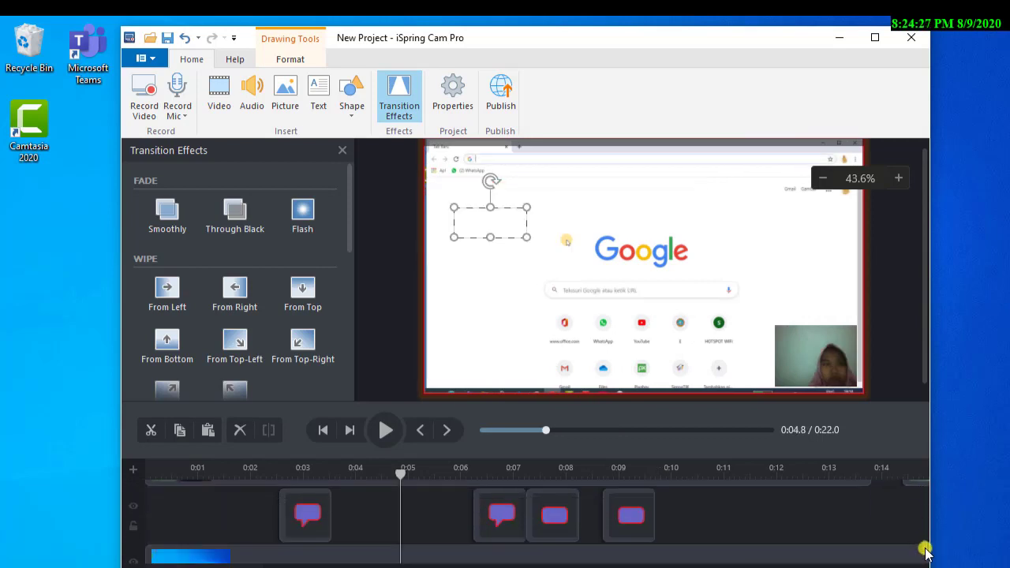
left_click_drag(924, 547, 924, 555)
left_click(410, 525)
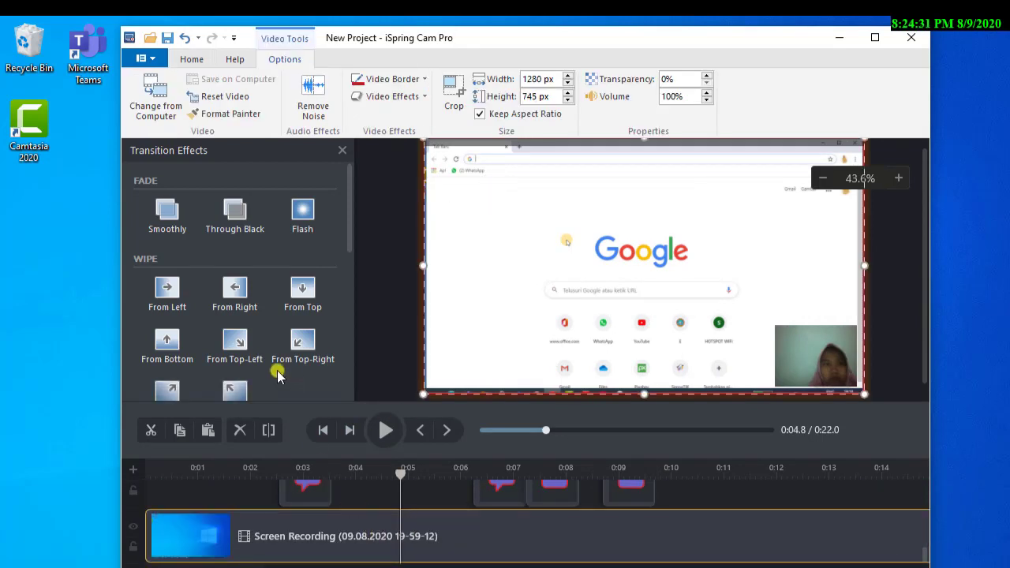
left_click(268, 430)
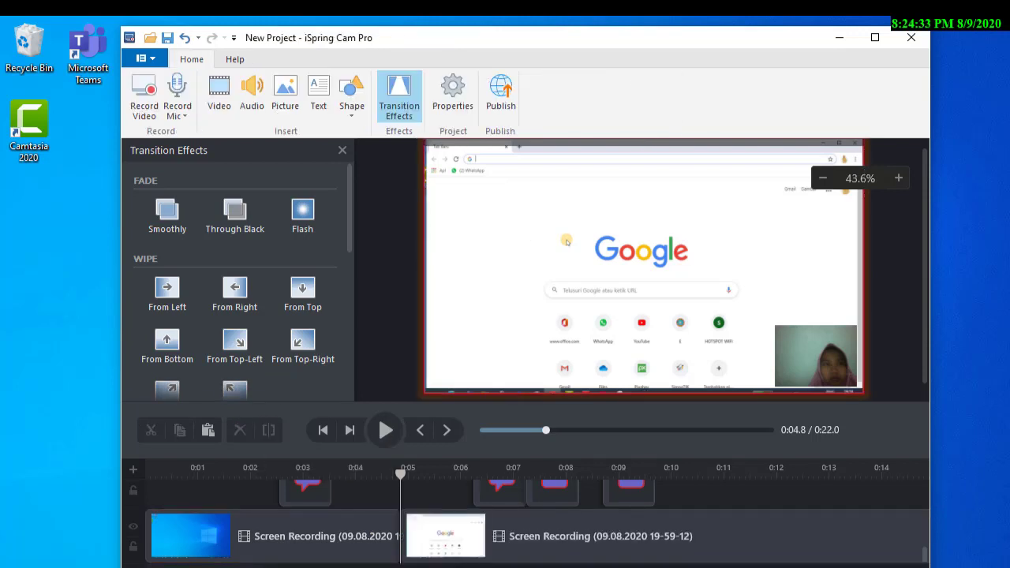
Apply the Push From Left transition at the end of the first screen recording segment and preview it.
left_click_drag(479, 556, 396, 527)
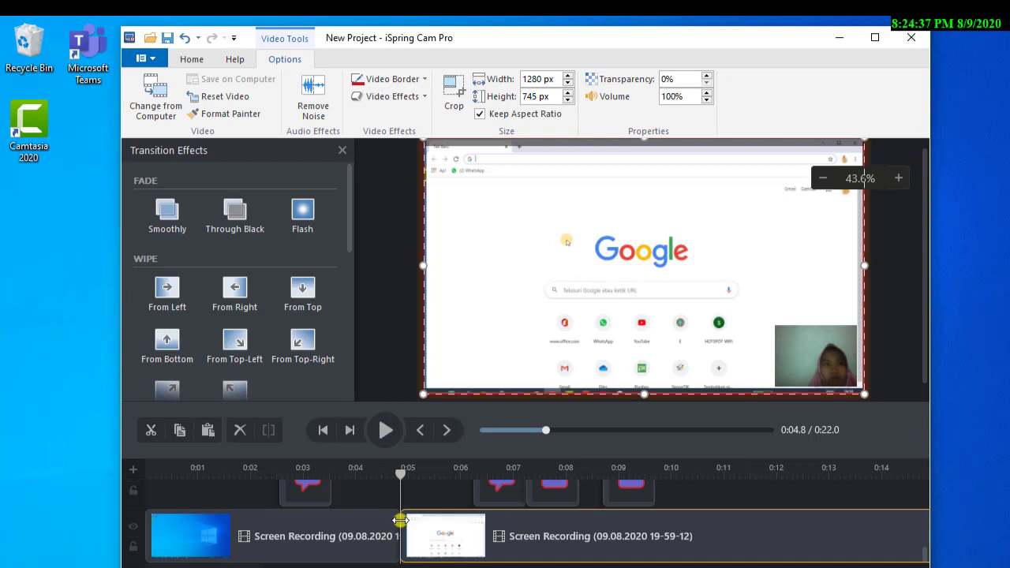
left_click_drag(350, 210, 351, 363)
left_click_drag(168, 207, 397, 536)
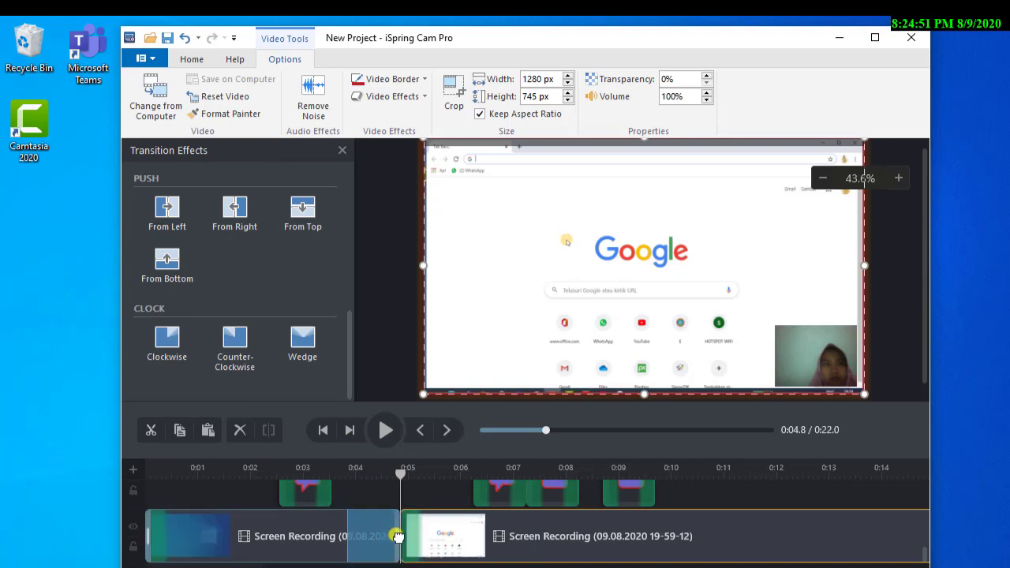
left_click_drag(400, 474, 351, 472)
key("space")
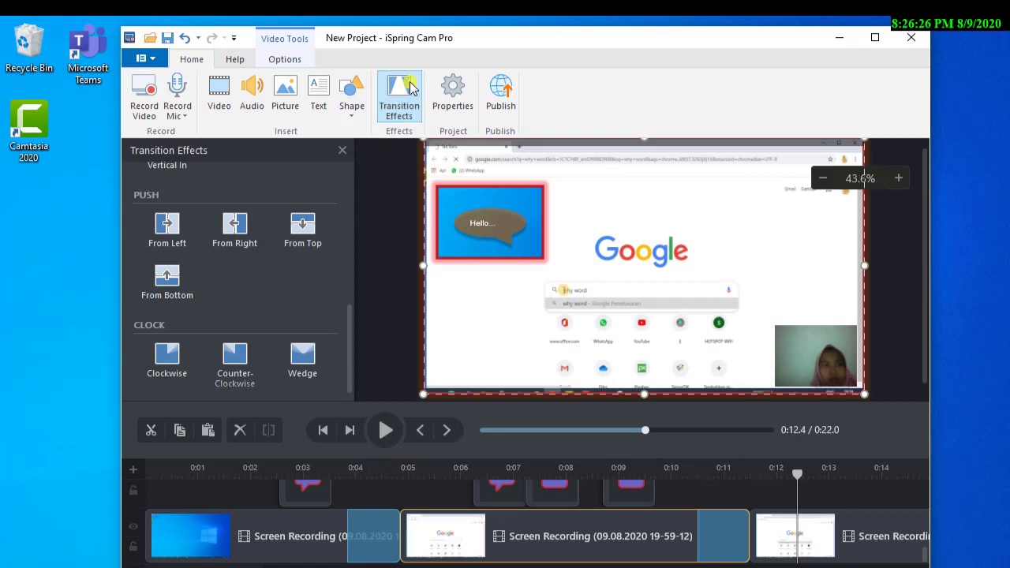
Change the project's canvas preset to Video: 1080p.
left_click(455, 103)
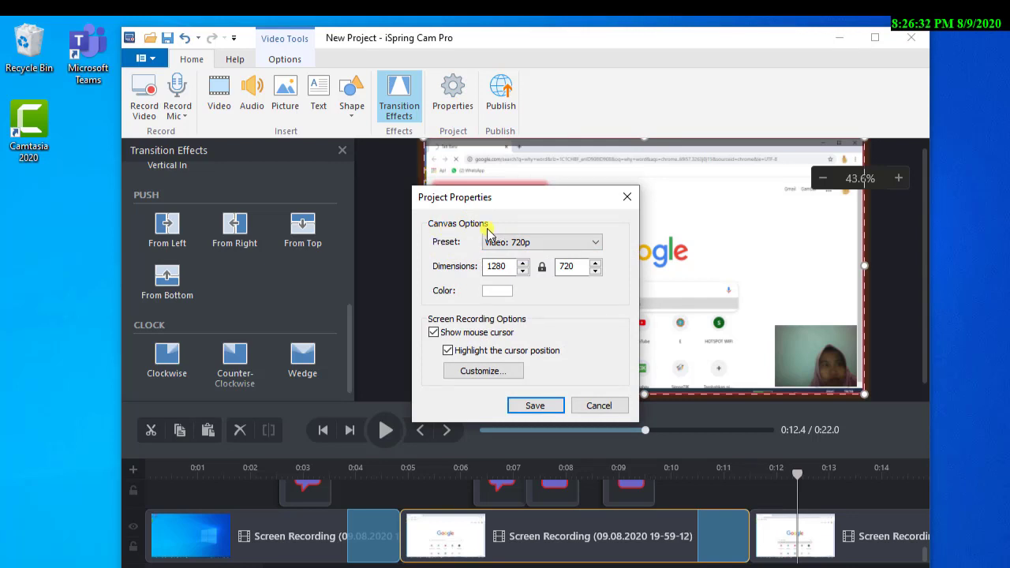
left_click(582, 243)
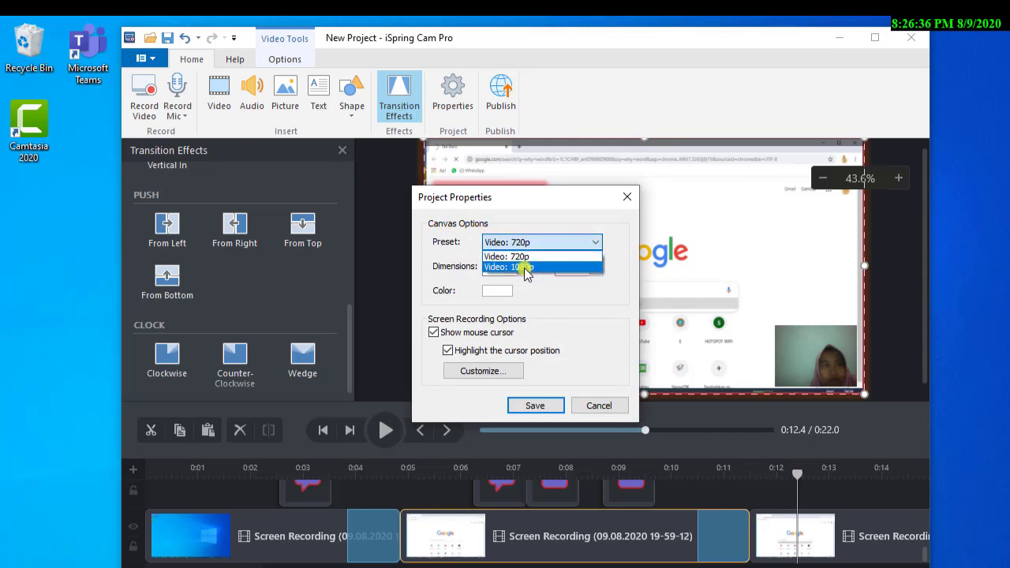
left_click(526, 268)
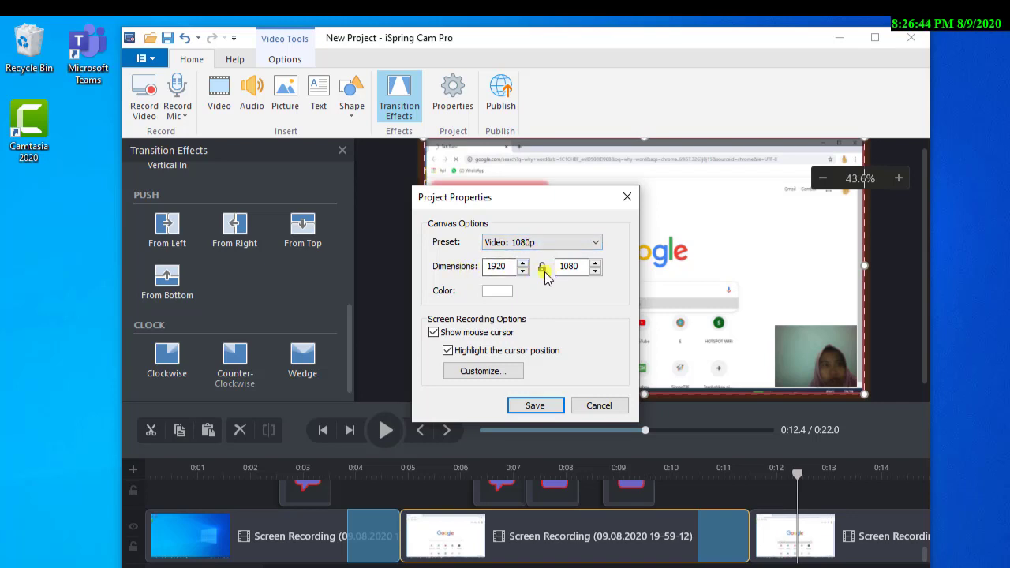
Set the project's canvas color to a bright yellow.
left_click(495, 291)
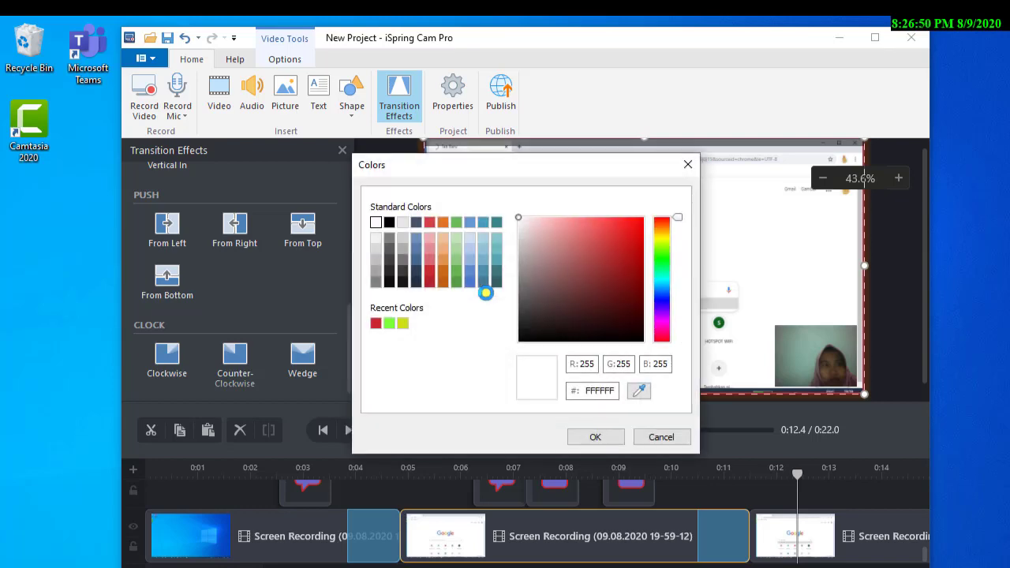
left_click(657, 239)
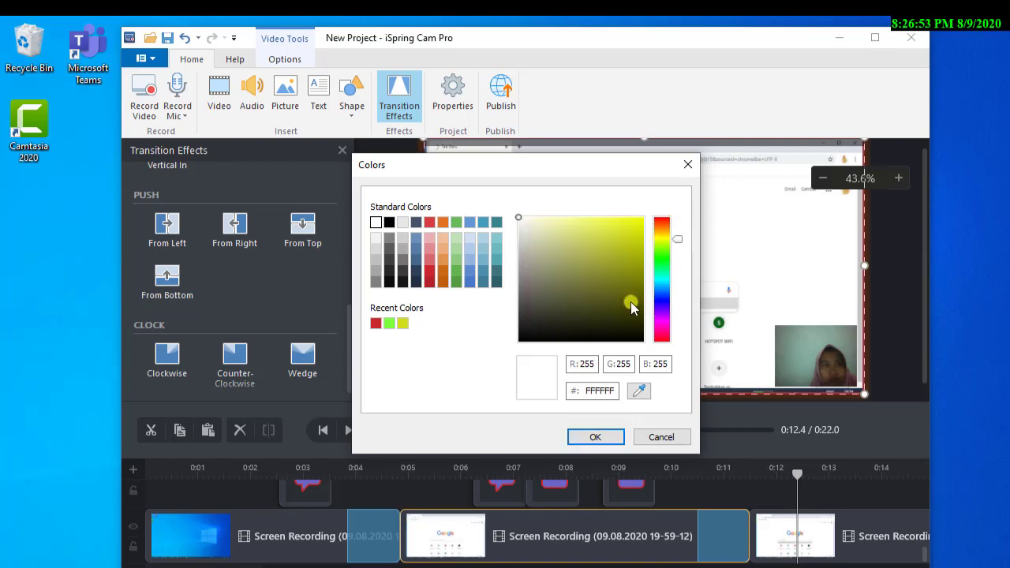
left_click(633, 227)
left_click(591, 434)
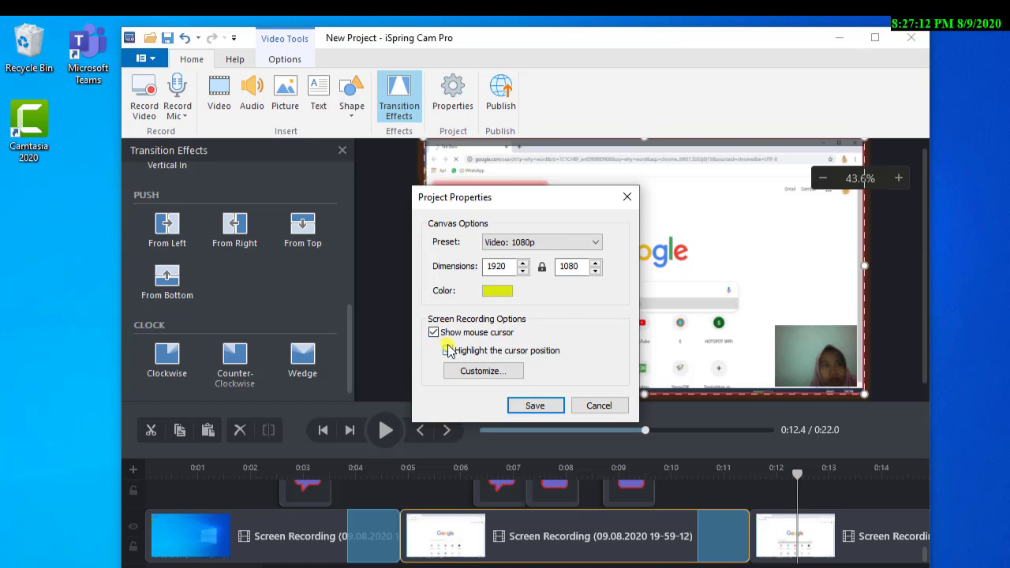
Keep cursor position highlighting on, set the cursor highlight color to green 4EFF3A, and save the project properties.
left_click(448, 351)
left_click(483, 371)
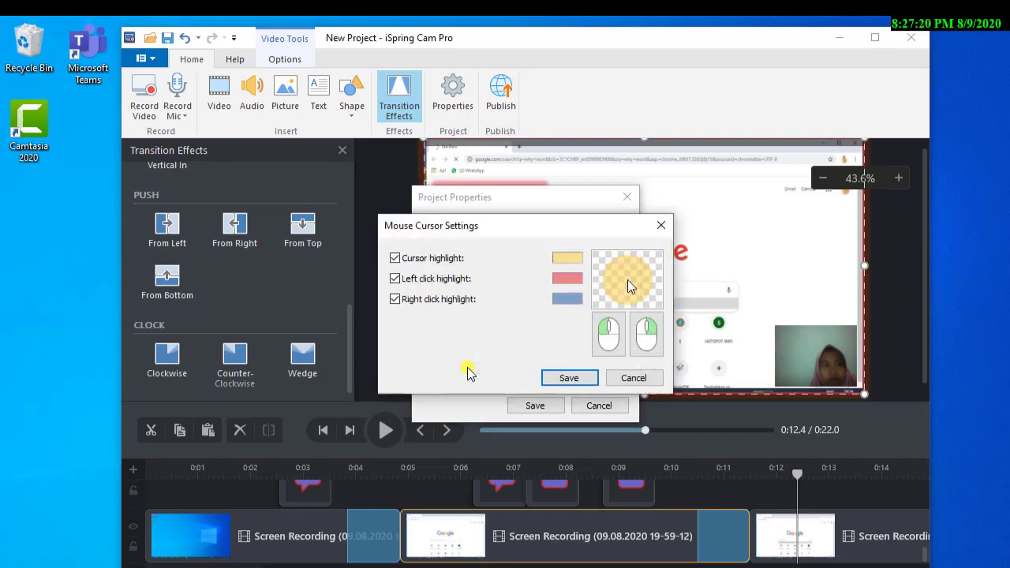
left_click(567, 259)
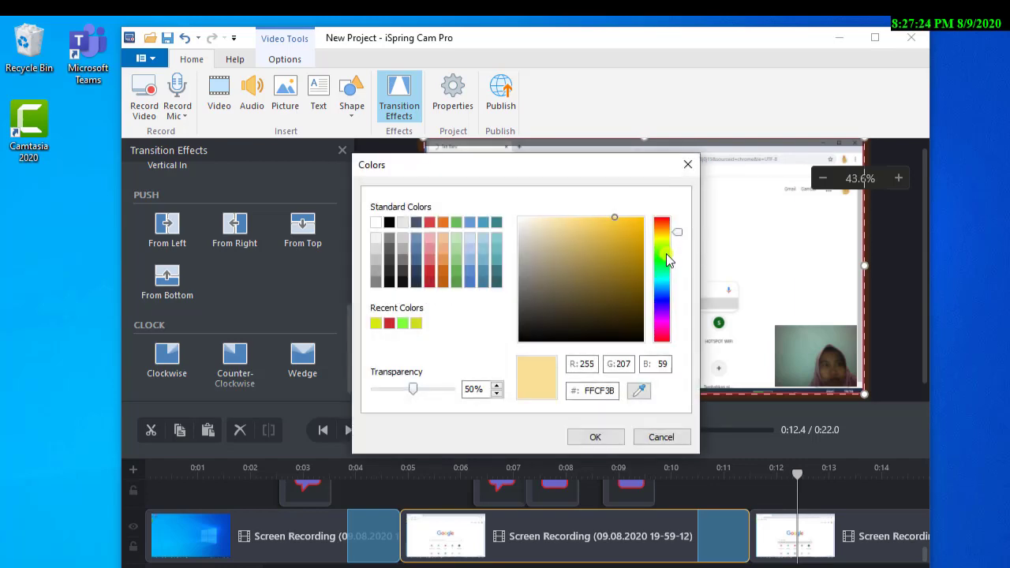
left_click(662, 257)
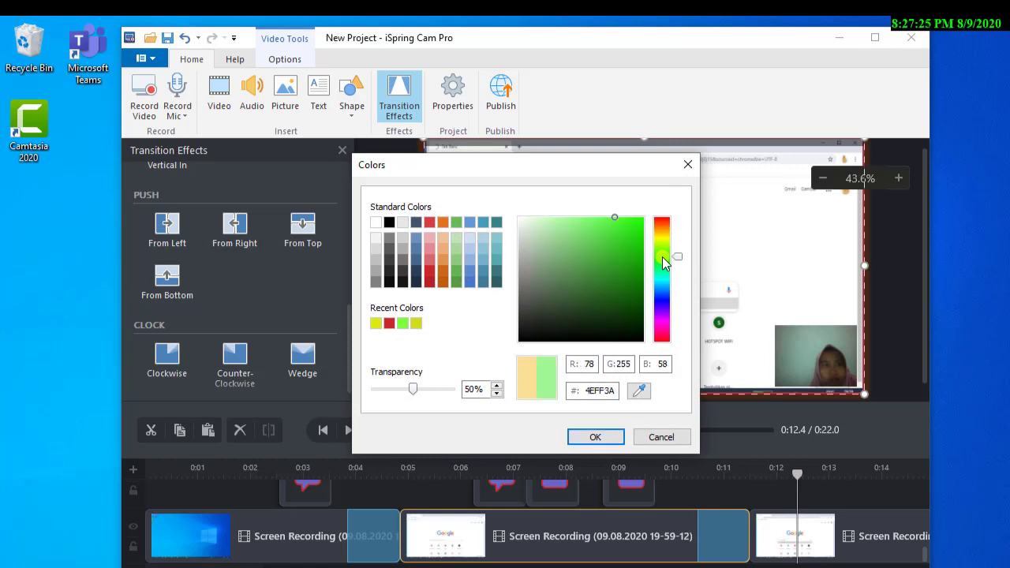
left_click(591, 437)
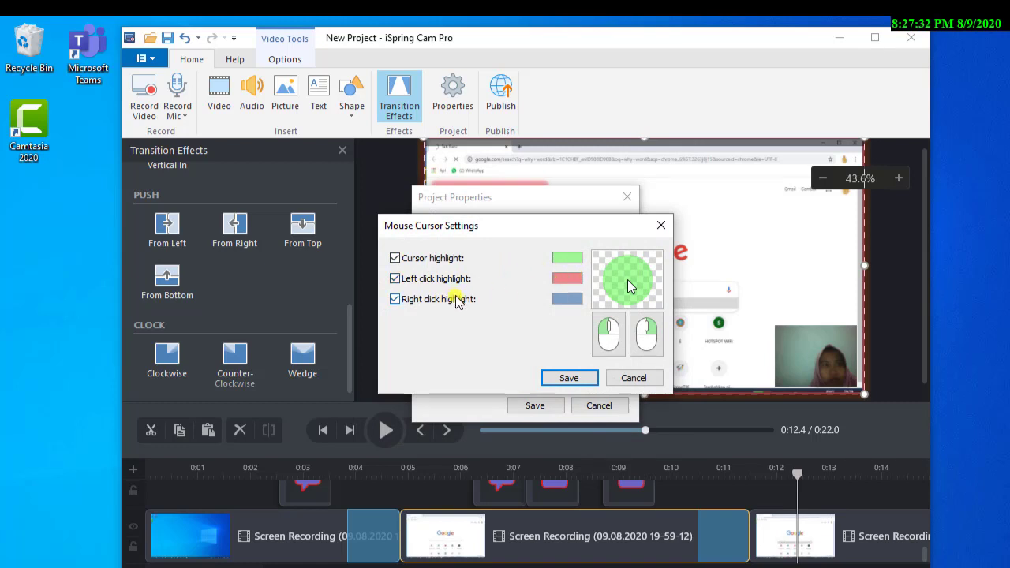
left_click(578, 378)
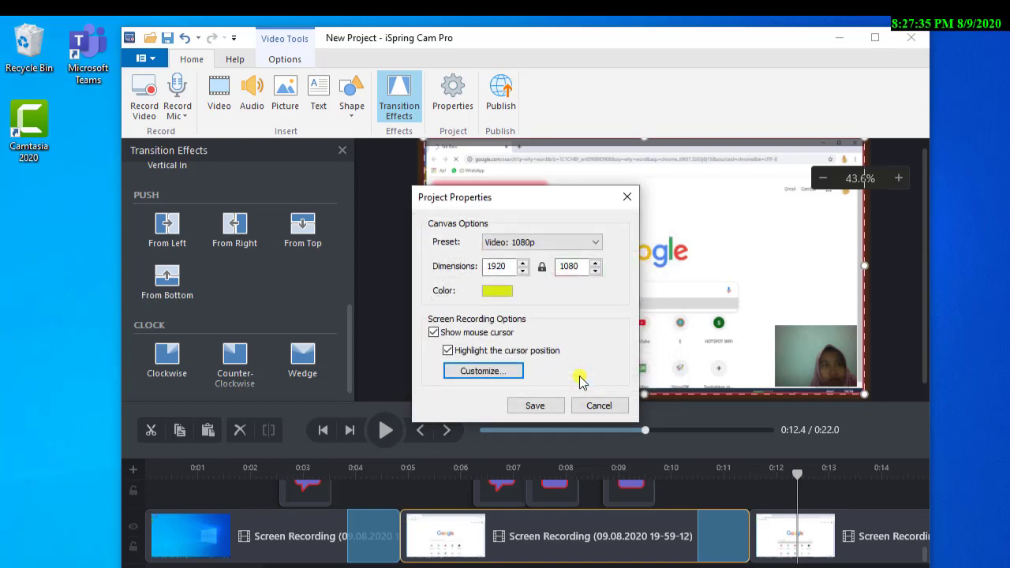
left_click(534, 407)
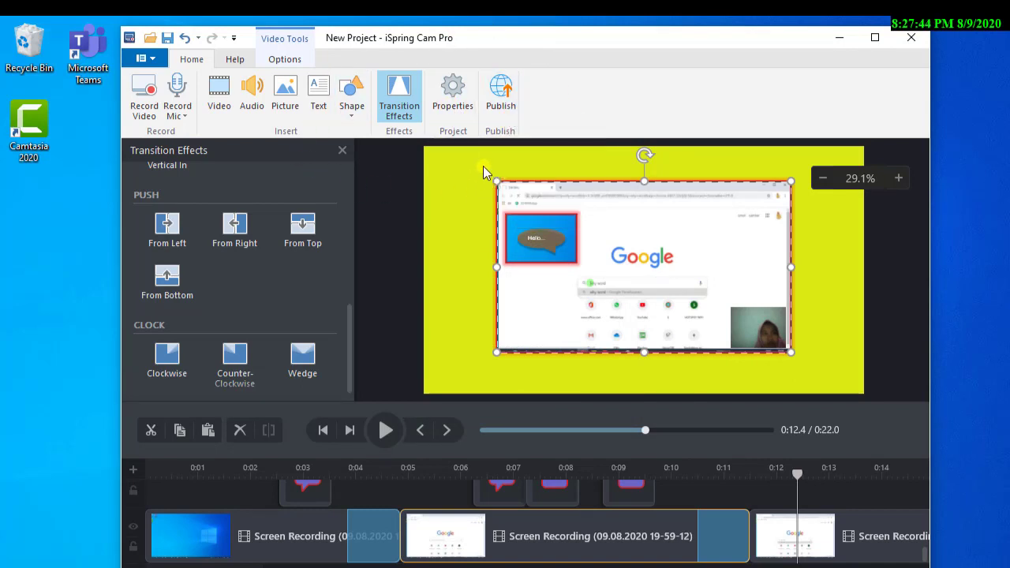
Examine the publishing options for YouTube, iSpring Learn and iSpring Cloud.
left_click(493, 88)
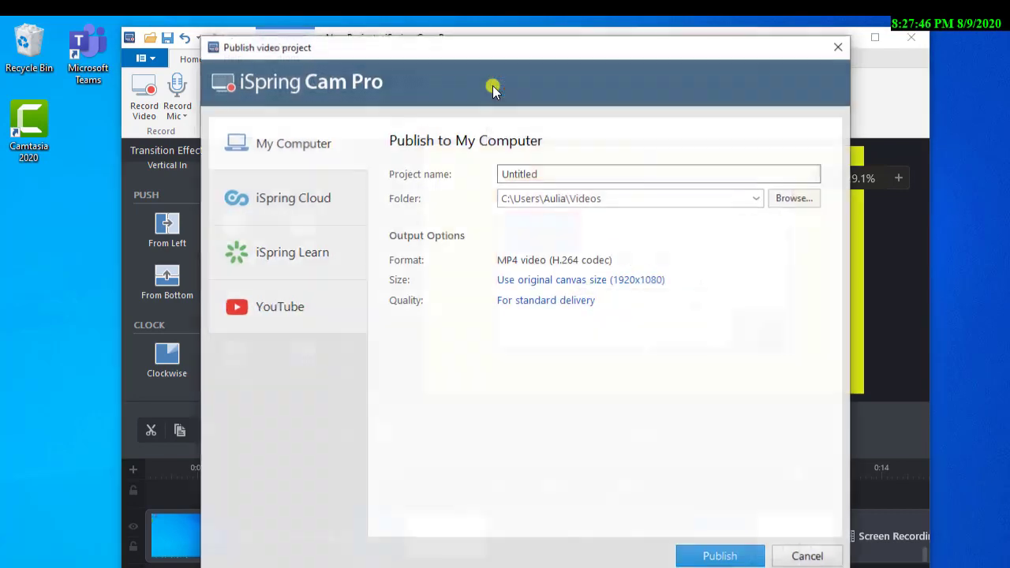
left_click(290, 314)
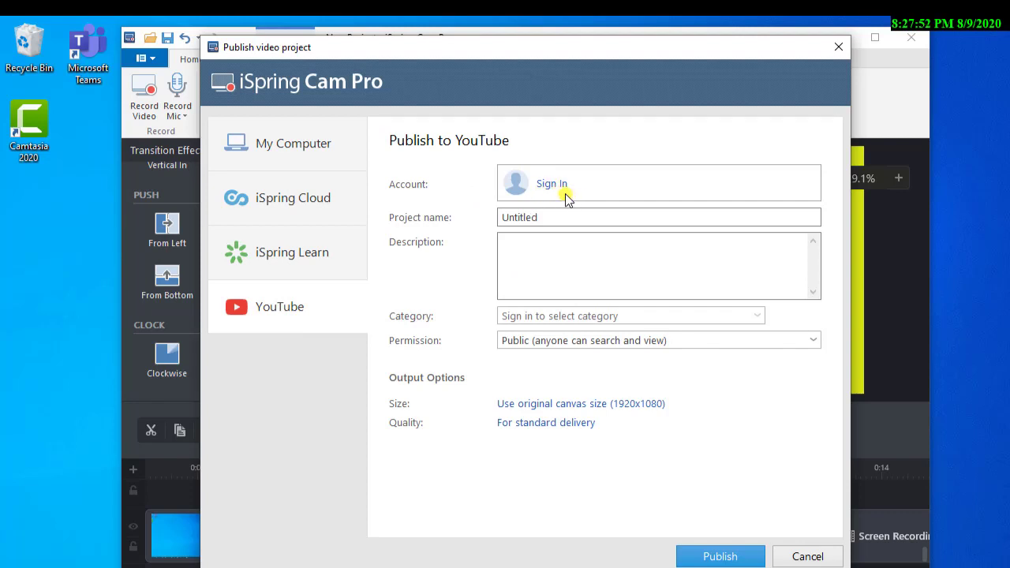
left_click(535, 221)
left_click(288, 251)
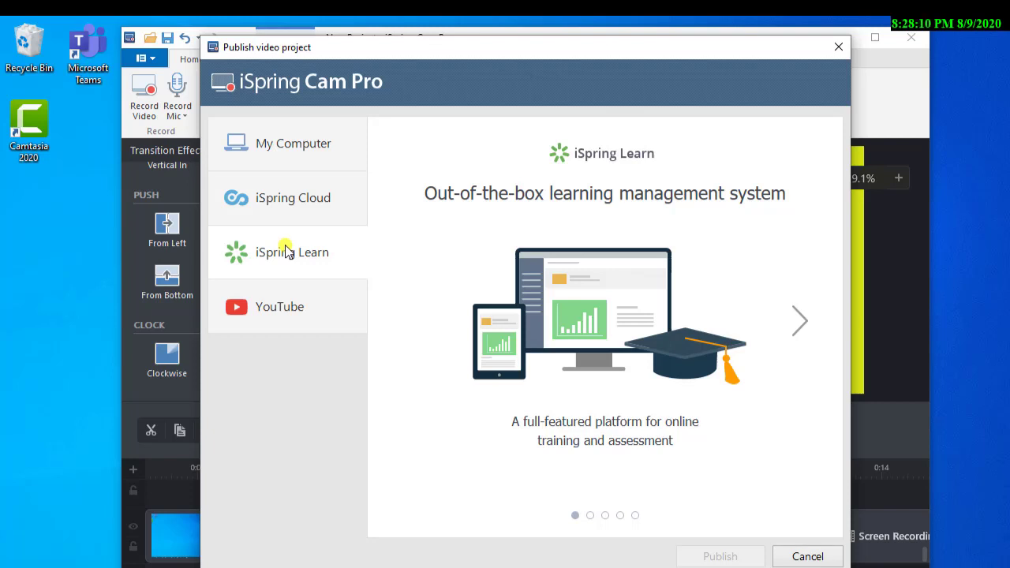
left_click(274, 191)
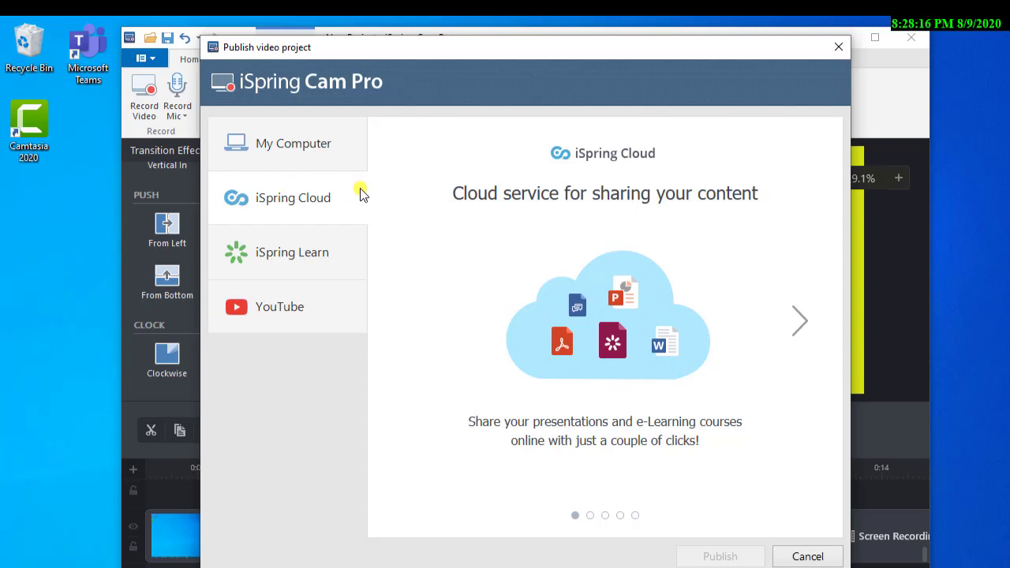
Choose publishing to My Computer and name the project "Coba video".
left_click(315, 149)
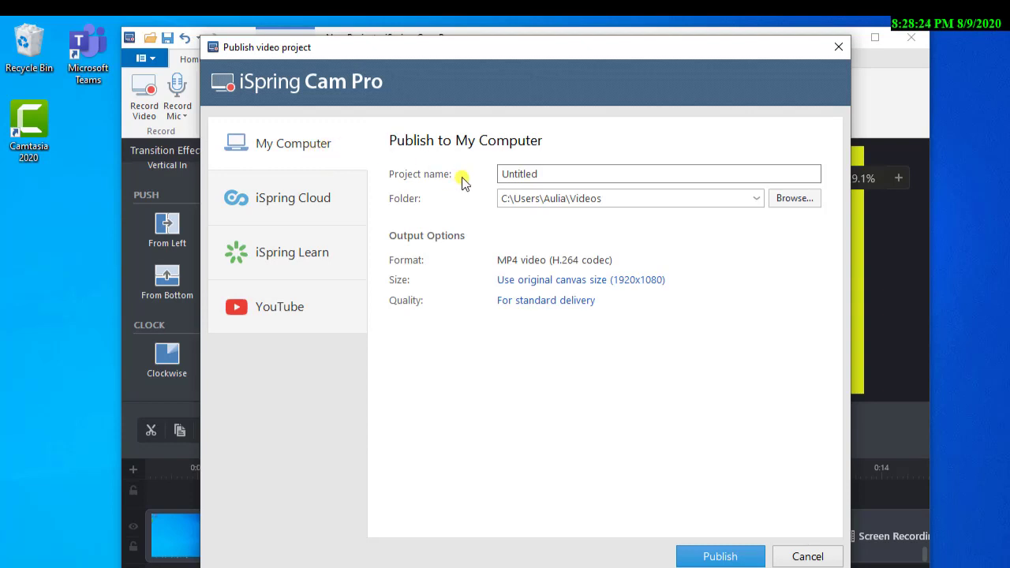
double_click(524, 174)
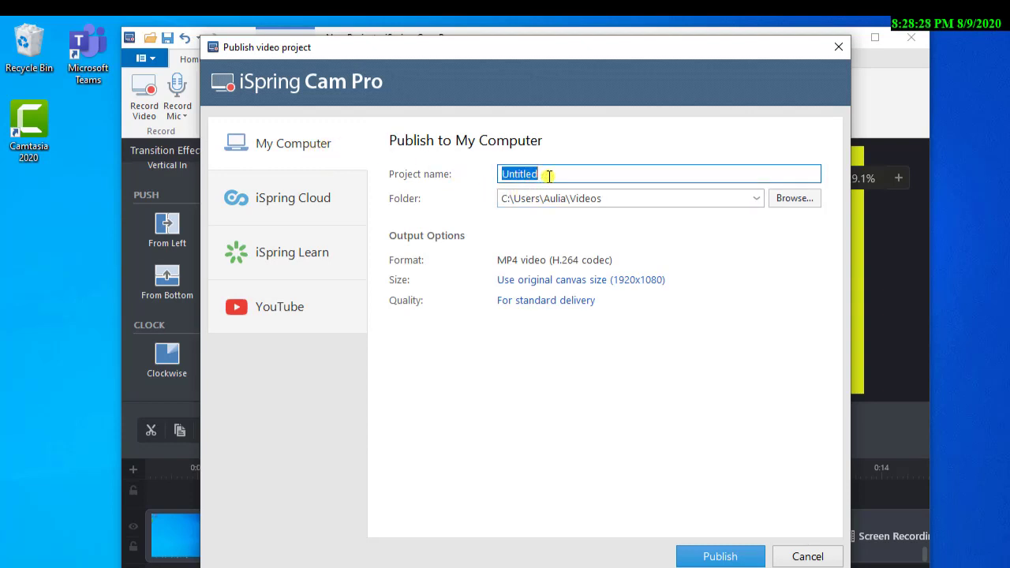
type("Coba video")
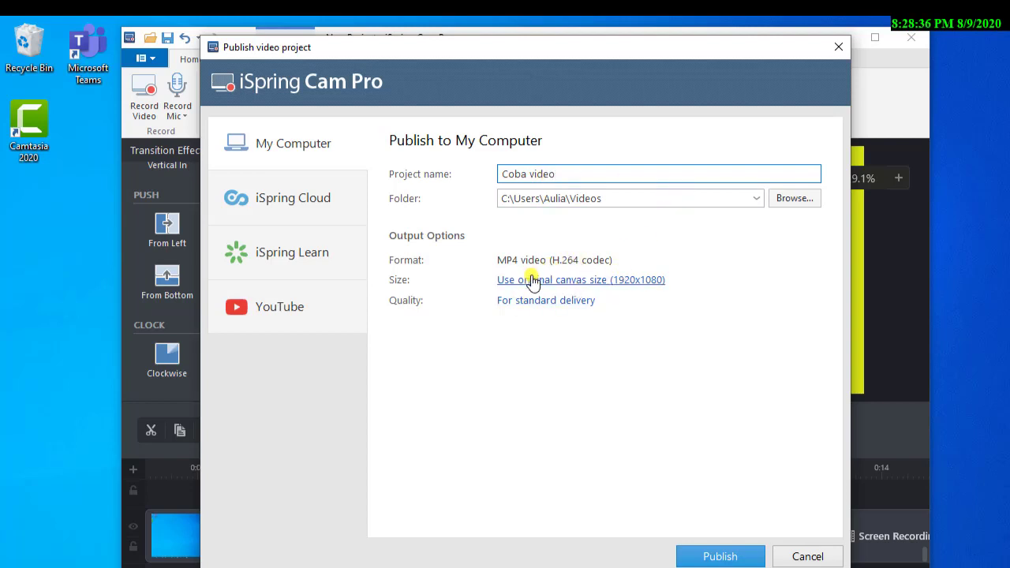
Set the output size to scale the video to exactly 1920 x 1080.
left_click(590, 282)
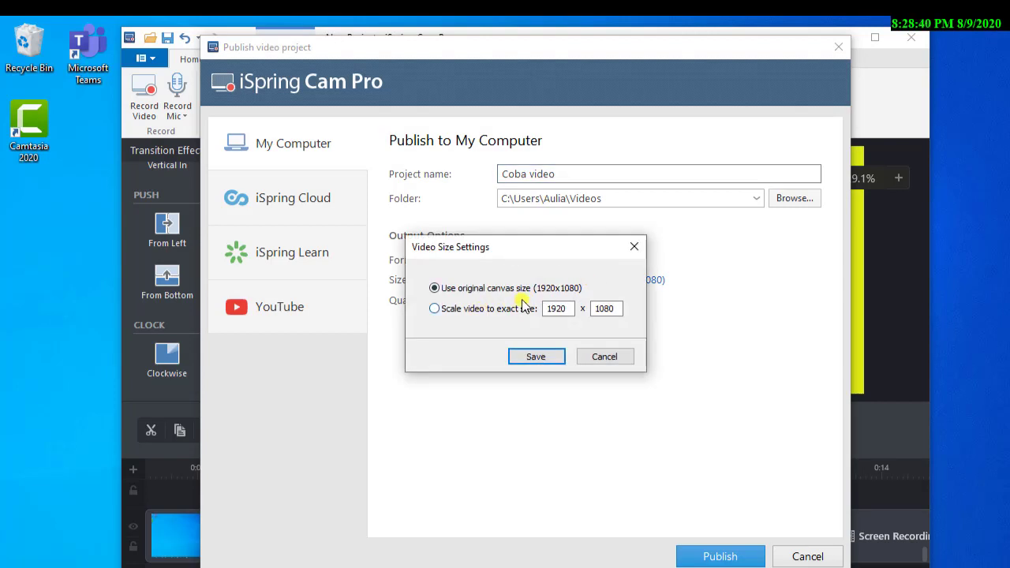
left_click(434, 309)
left_click(535, 356)
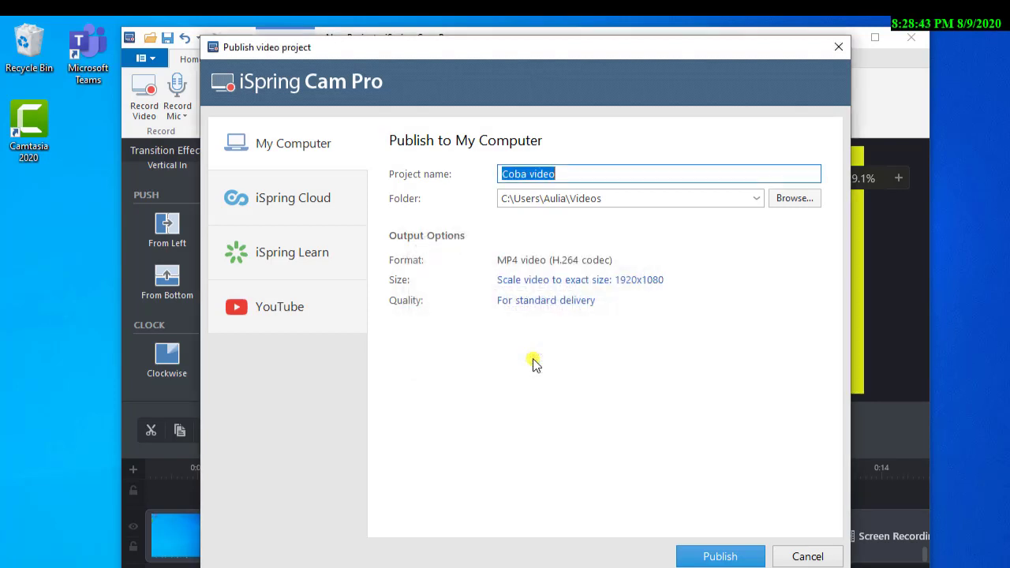
Accept the "For standard delivery" compression preset and publish the video to the computer.
left_click(530, 300)
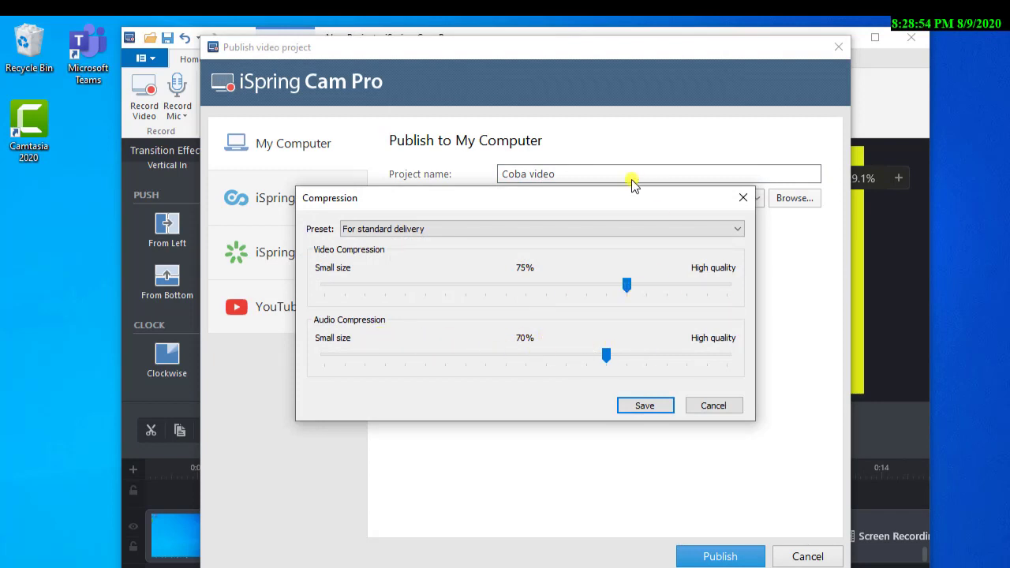
left_click(659, 411)
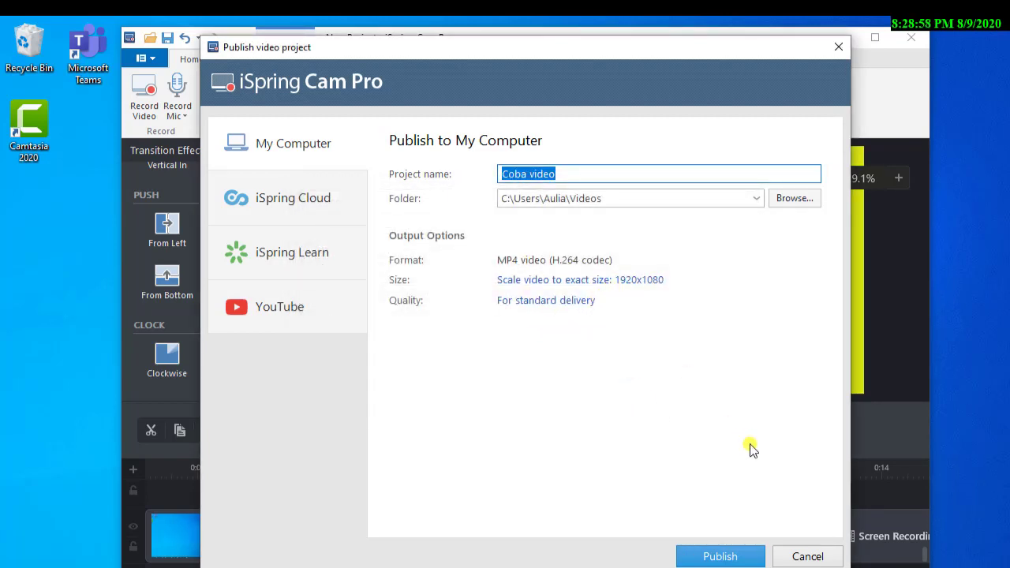
left_click(720, 556)
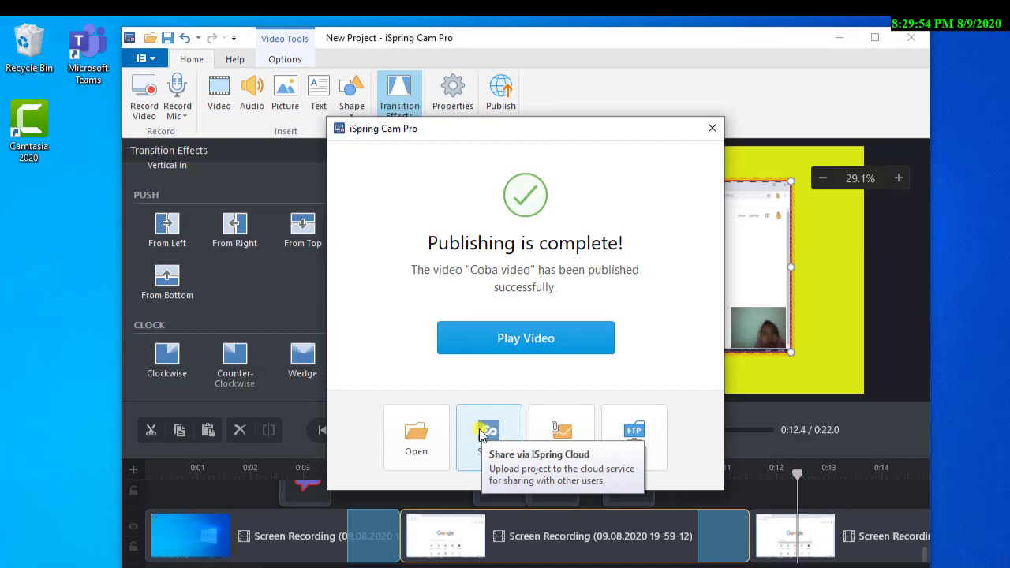
Open the published video's folder and play the Coba video file.
left_click(438, 440)
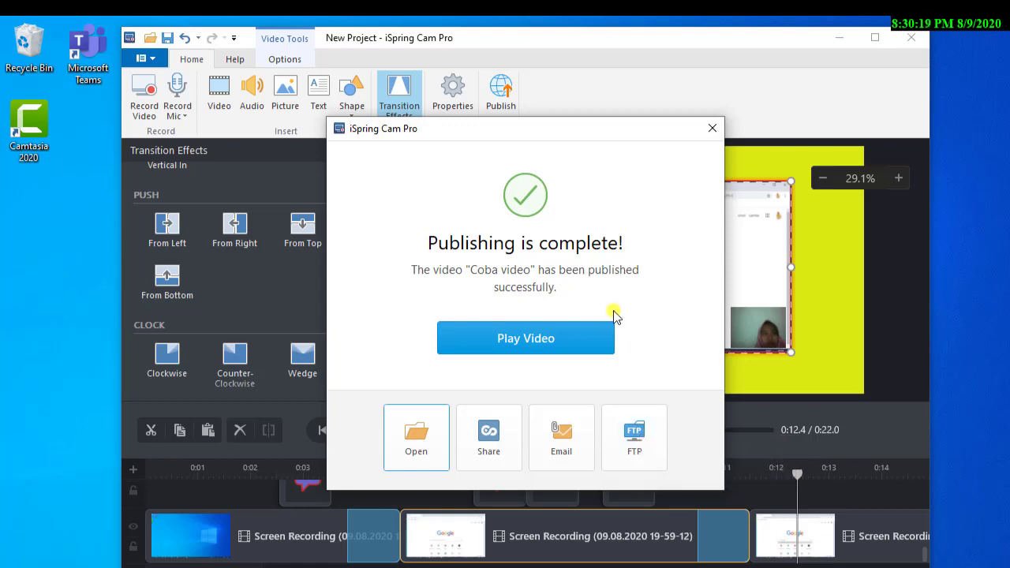
left_click(526, 338)
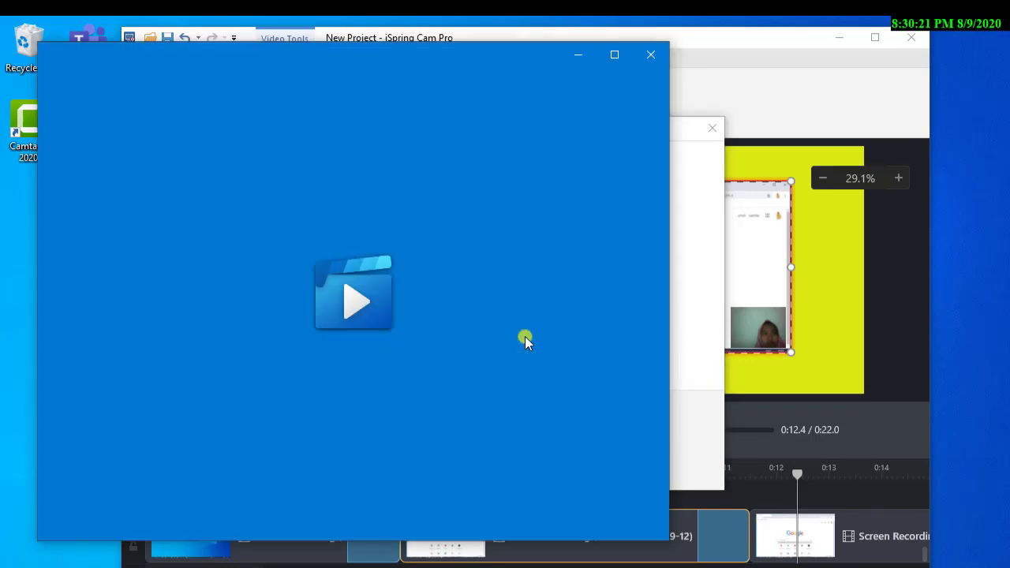